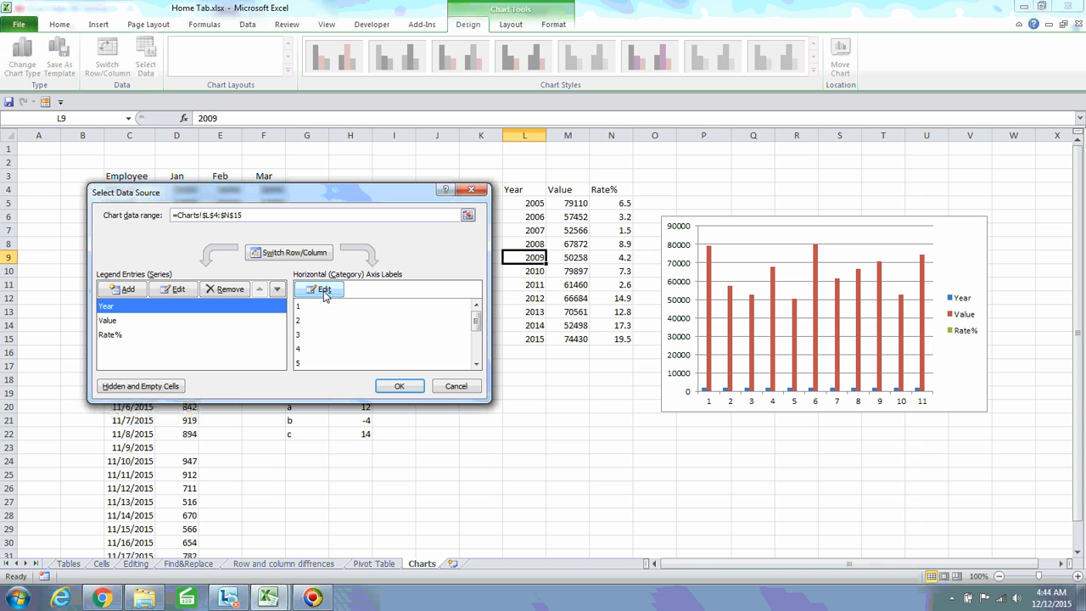
Remove the Year series from the chart's data source
{"action": "left_click", "coordinate": [309, 312]}
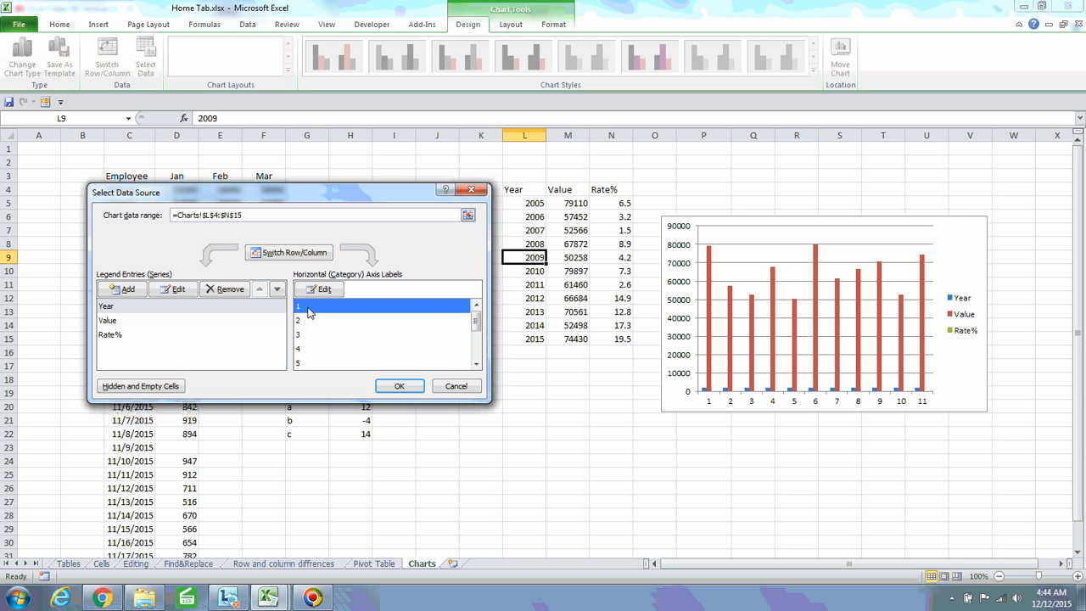
{"action": "left_click_drag", "start_coordinate": [475, 329], "coordinate": [482, 367]}
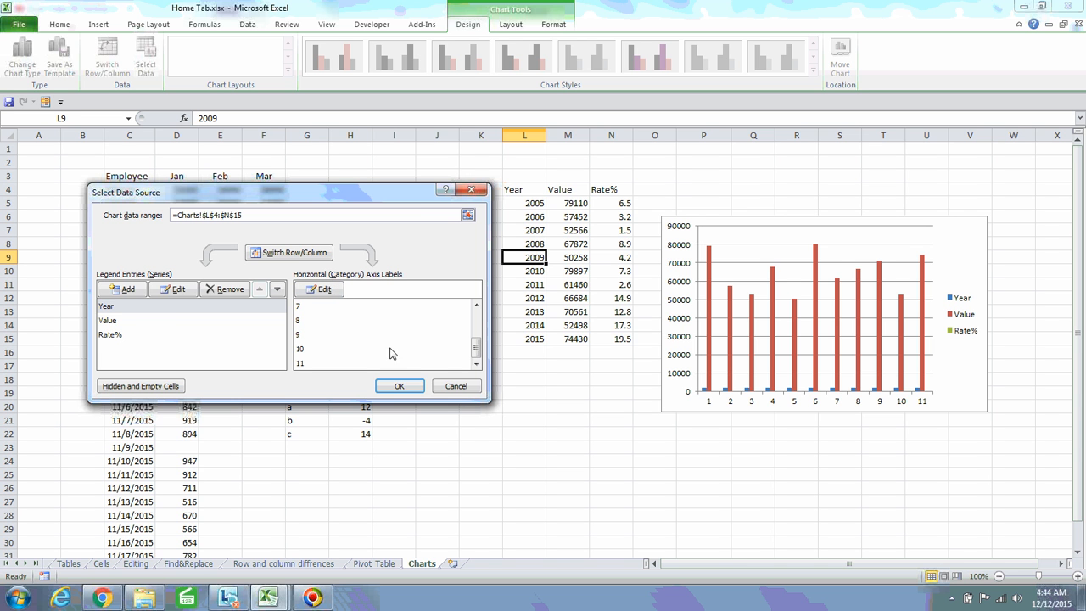
{"action": "left_click", "coordinate": [125, 309]}
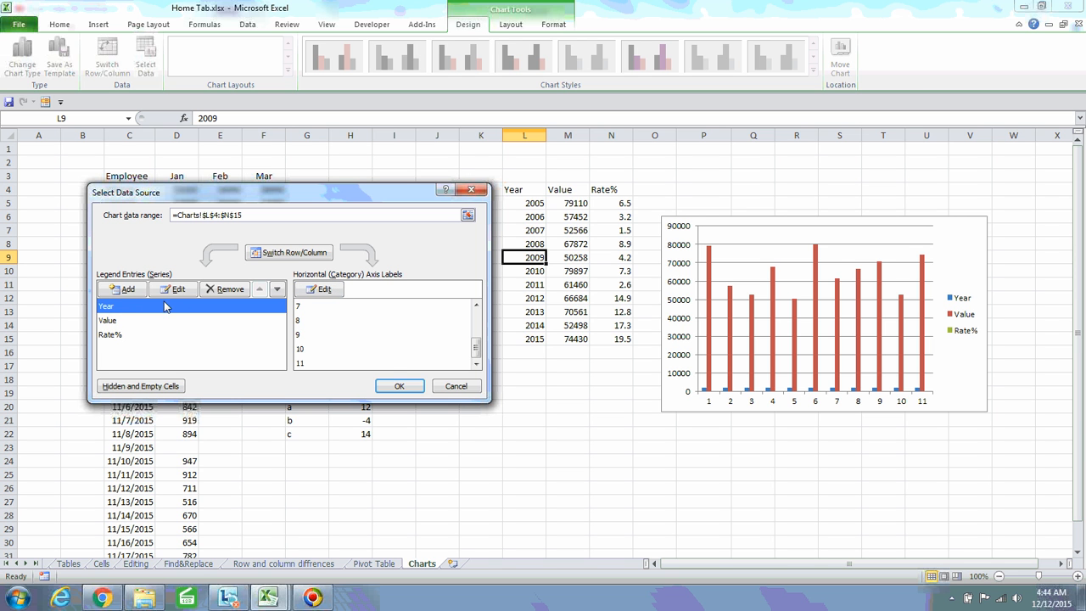
{"action": "left_click", "coordinate": [229, 288]}
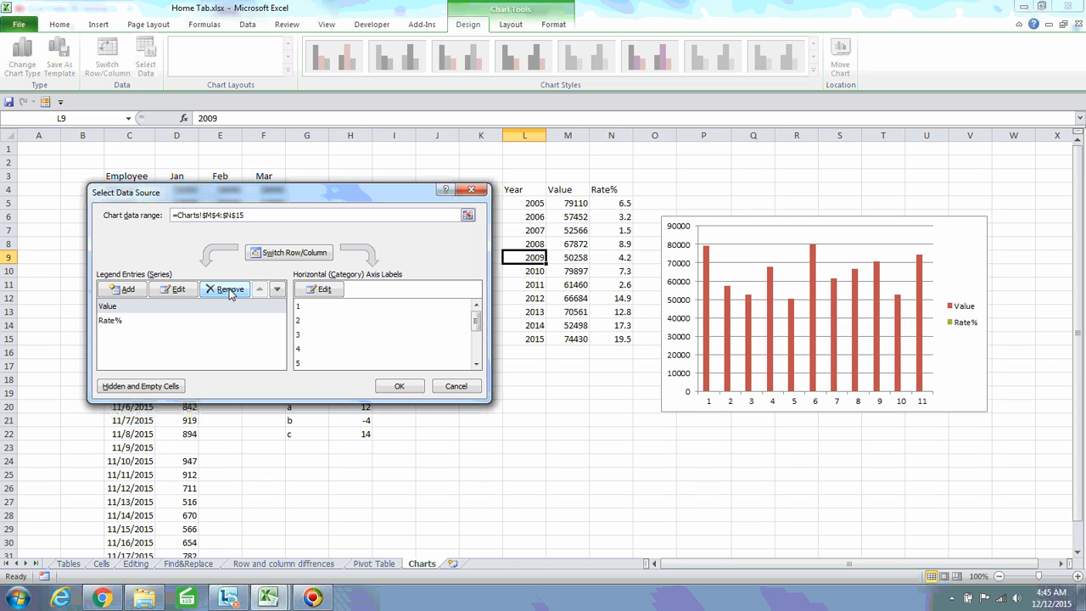
Set the horizontal axis labels to the years in Charts!$L$5:$L$15 and apply
{"action": "left_click", "coordinate": [312, 290]}
{"action": "left_click", "coordinate": [537, 204]}
{"action": "left_click_drag", "start_coordinate": [537, 204], "coordinate": [537, 340]}
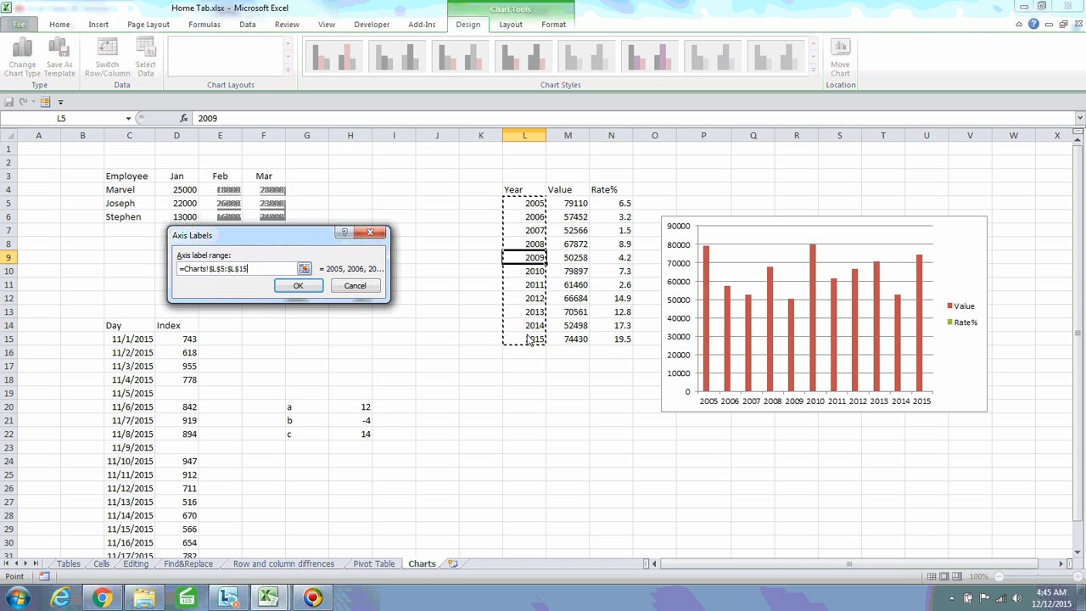
{"action": "left_click", "coordinate": [298, 286]}
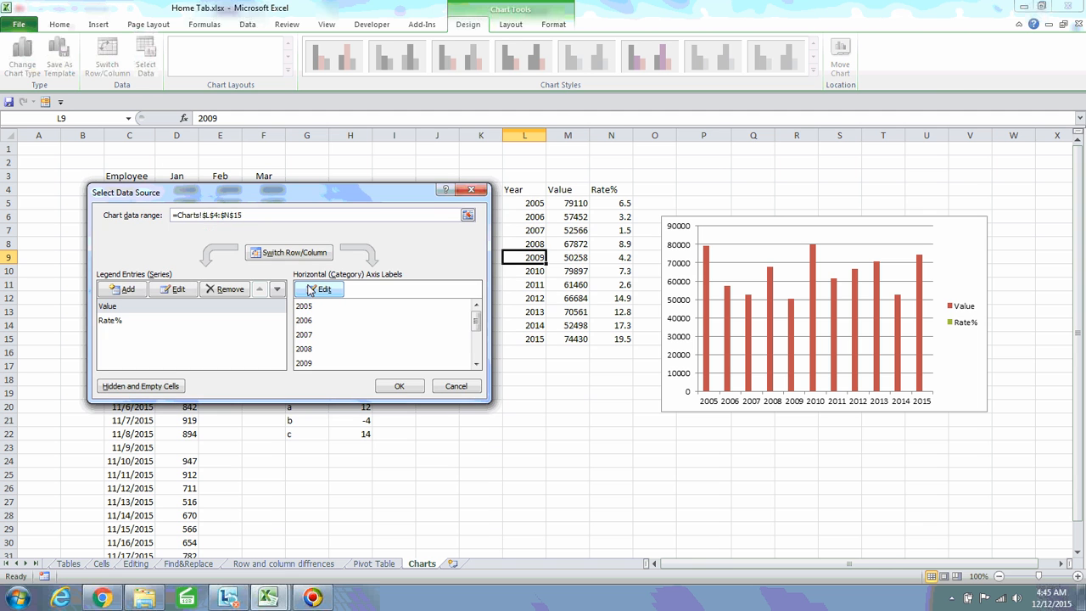
{"action": "left_click", "coordinate": [399, 386]}
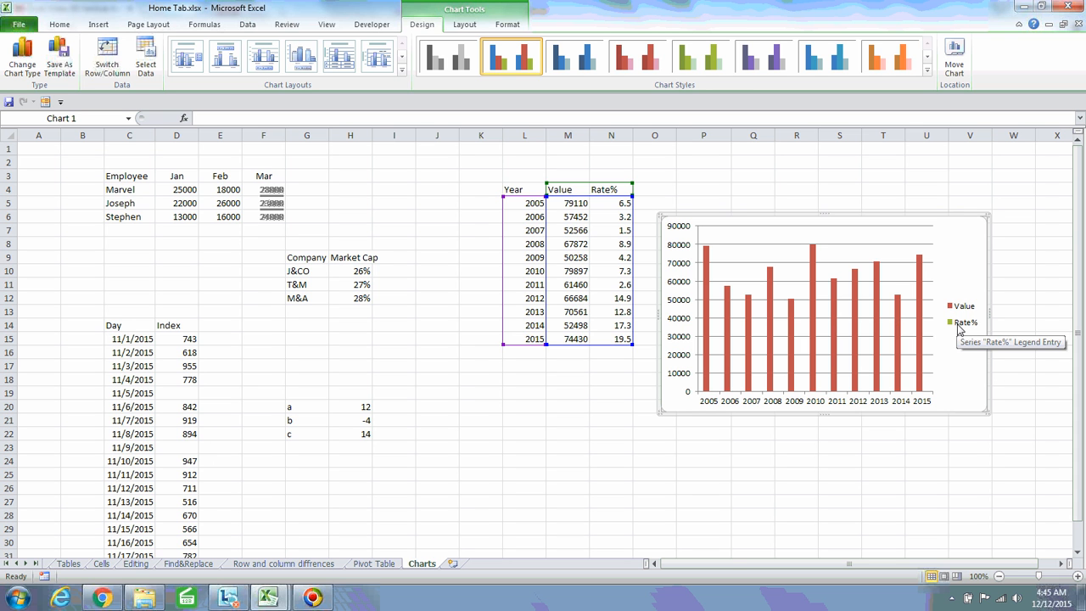
Select the Rate% series from the Layout tab's Chart Elements list and right-click it
{"action": "left_click", "coordinate": [465, 25]}
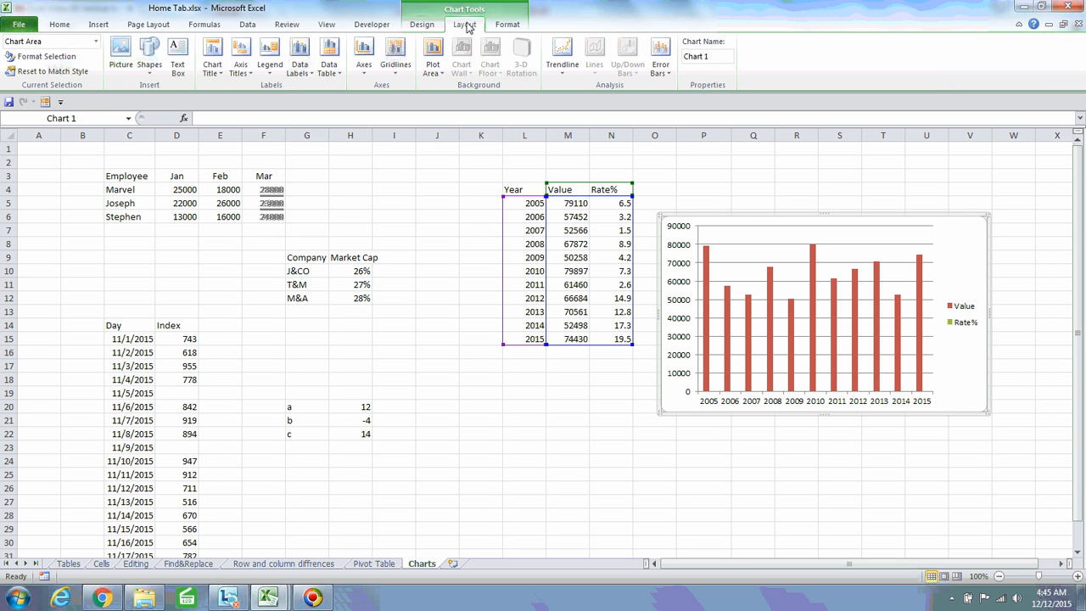
{"action": "left_click", "coordinate": [96, 42]}
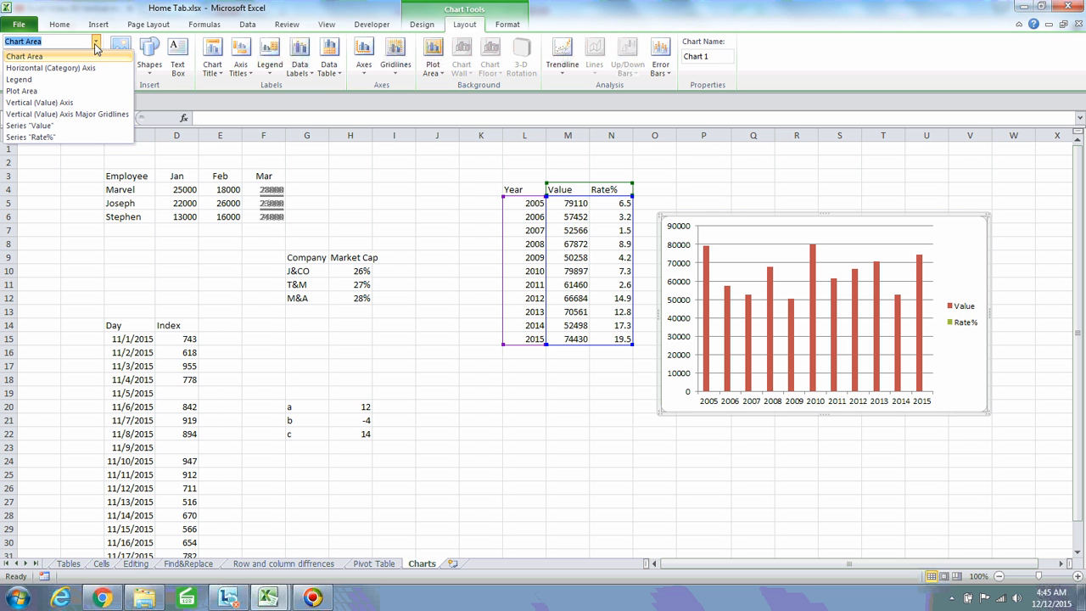
{"action": "left_click", "coordinate": [49, 137]}
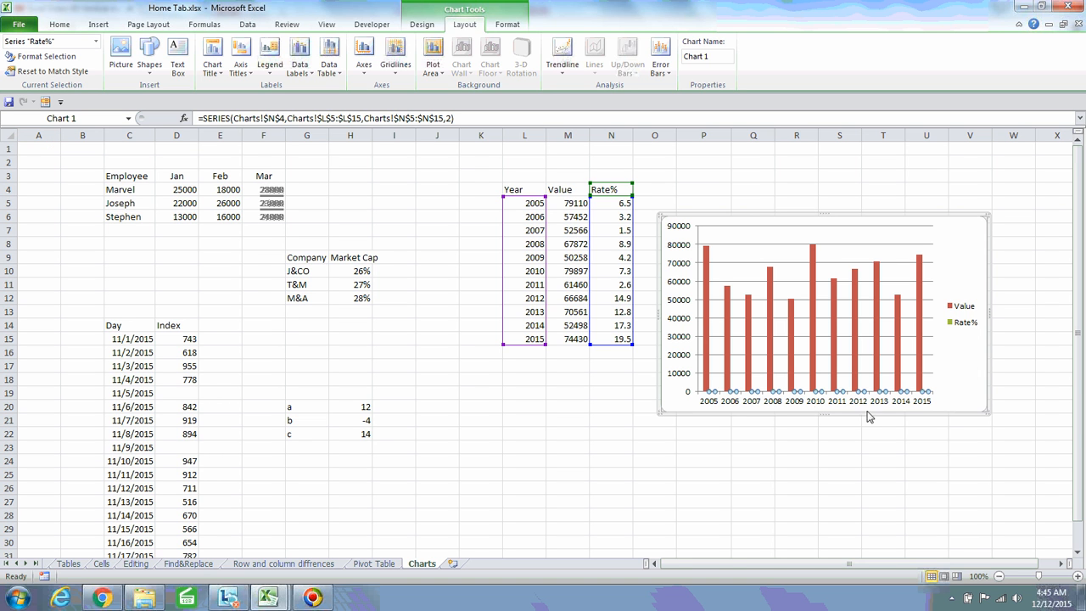
{"action": "right_click", "coordinate": [797, 395]}
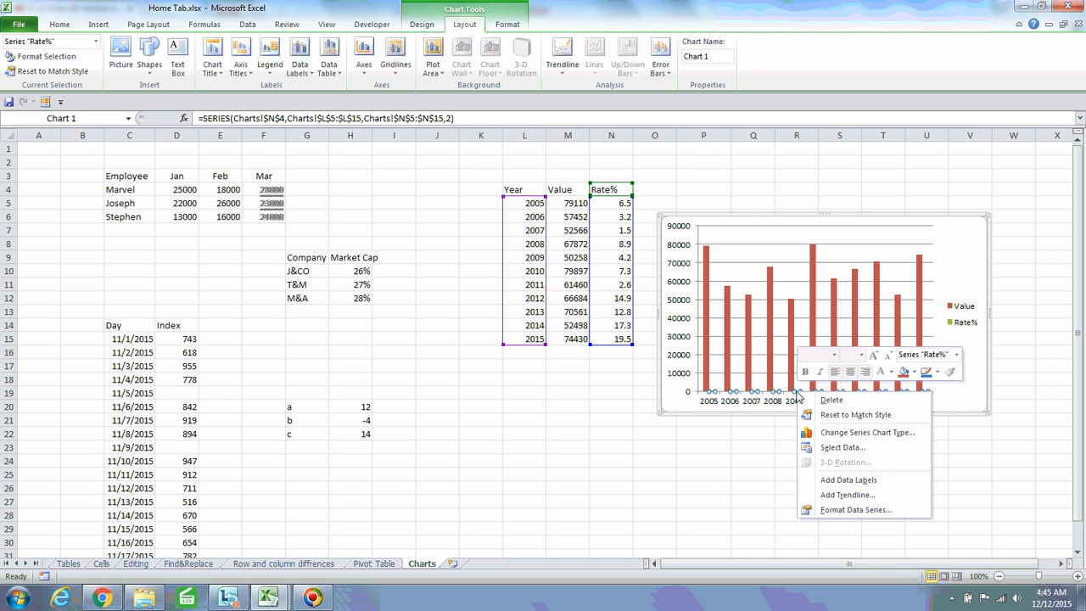
In Format Data Series, plot the Rate% series on the Secondary Axis
{"action": "left_click", "coordinate": [857, 513]}
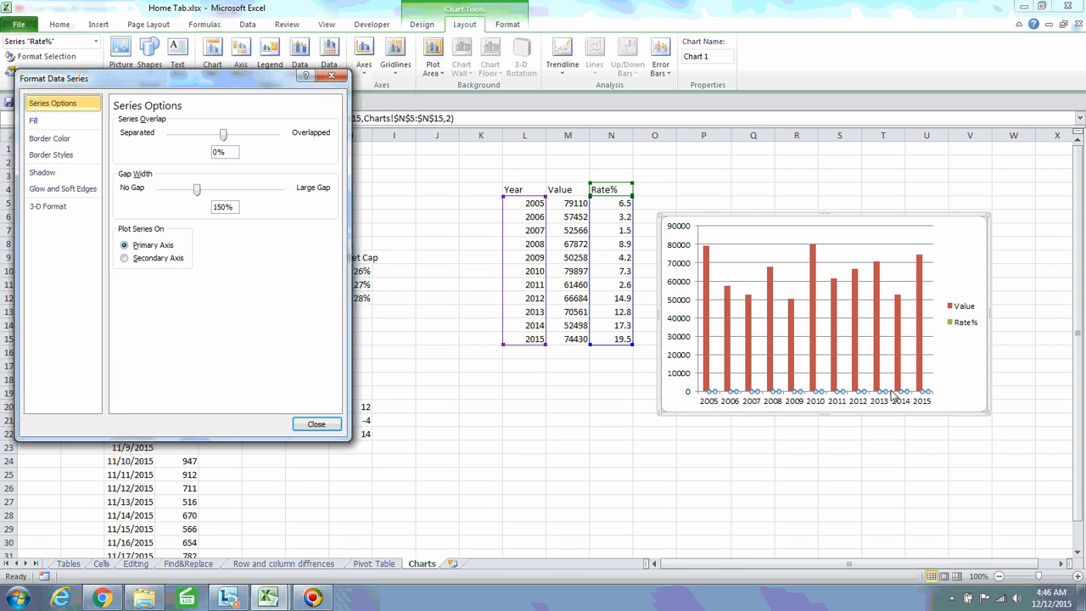
{"action": "left_click", "coordinate": [125, 261]}
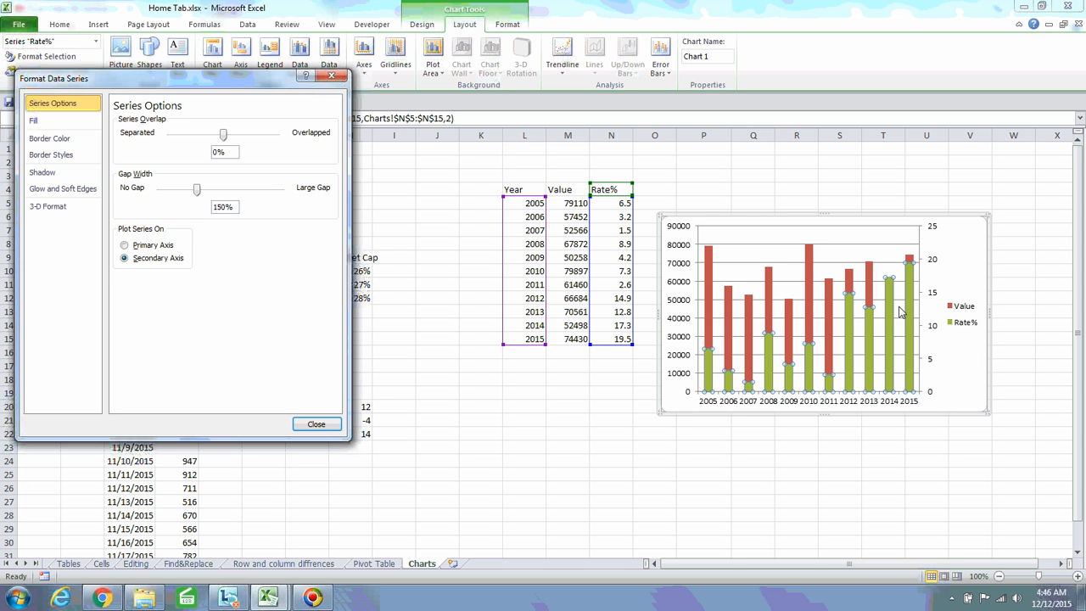
{"action": "mouse_move", "coordinate": [807, 354]}
Give the Rate% bars a 112% gap width and -78% series overlap, then close the dialog
{"action": "mouse_move", "coordinate": [866, 335]}
{"action": "mouse_move", "coordinate": [710, 298]}
{"action": "left_click_drag", "start_coordinate": [223, 135], "coordinate": [190, 149]}
{"action": "mouse_move", "coordinate": [198, 194]}
{"action": "left_mouse_down"}
{"action": "mouse_move", "coordinate": [181, 193]}
{"action": "mouse_move", "coordinate": [269, 199]}
{"action": "mouse_move", "coordinate": [179, 200]}
{"action": "left_mouse_up"}
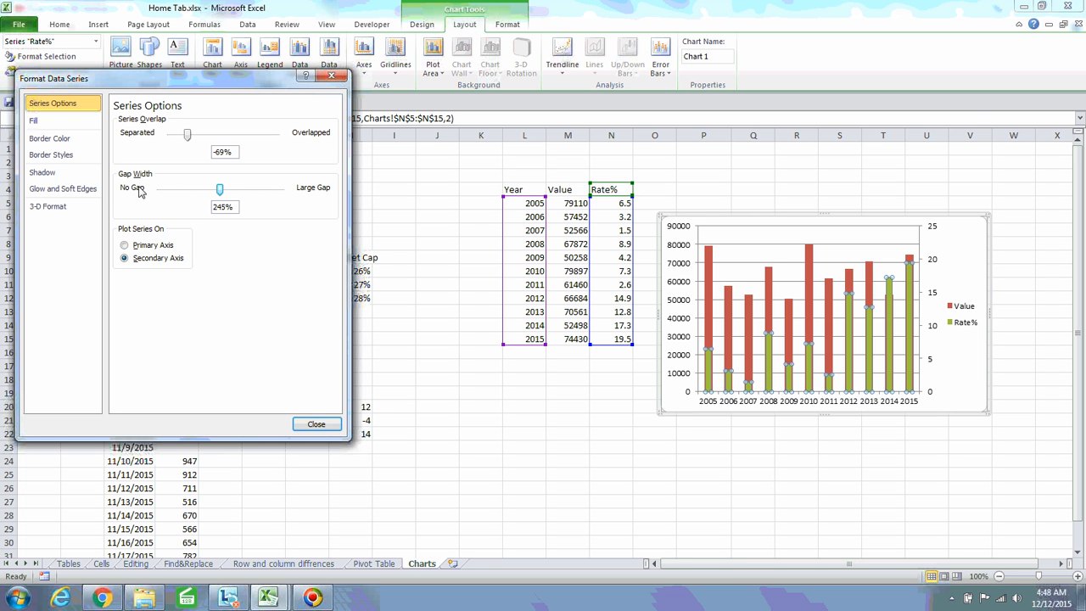
{"action": "left_click_drag", "start_coordinate": [220, 195], "coordinate": [251, 196]}
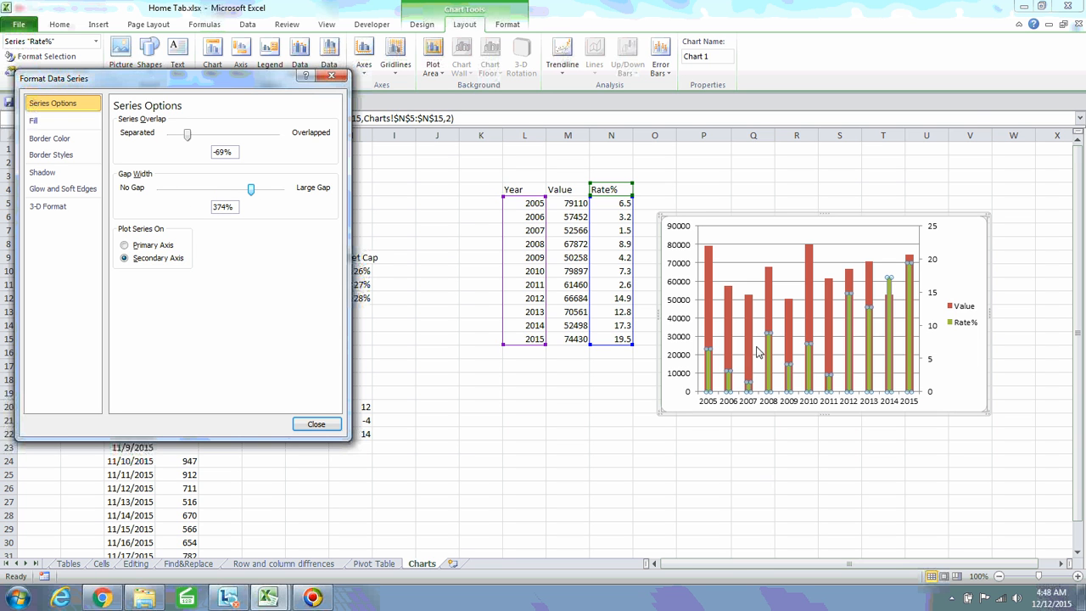
{"action": "mouse_move", "coordinate": [769, 347]}
{"action": "left_click_drag", "start_coordinate": [251, 196], "coordinate": [158, 208]}
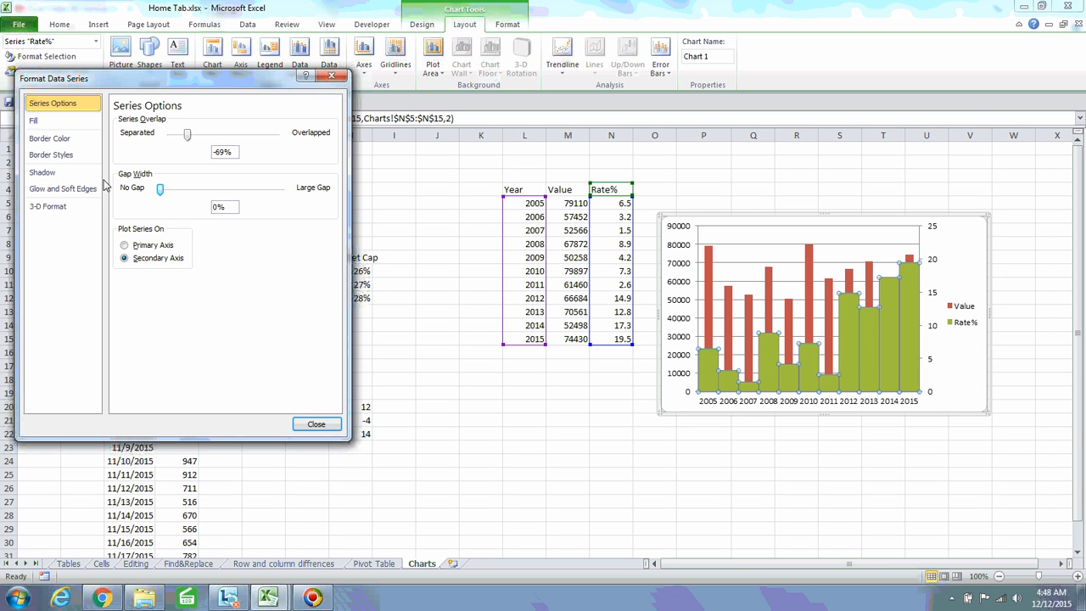
{"action": "left_click_drag", "start_coordinate": [162, 194], "coordinate": [190, 195]}
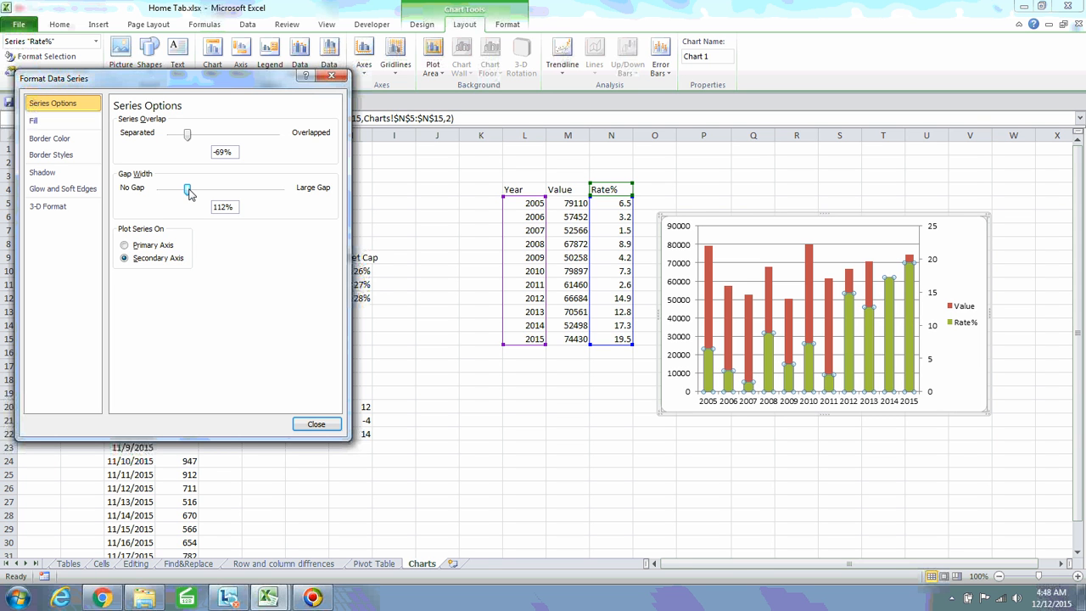
{"action": "left_click_drag", "start_coordinate": [187, 139], "coordinate": [169, 135]}
{"action": "mouse_move", "coordinate": [171, 135]}
{"action": "left_mouse_down"}
{"action": "mouse_move", "coordinate": [276, 135]}
{"action": "mouse_move", "coordinate": [185, 130]}
{"action": "left_mouse_up"}
{"action": "left_click", "coordinate": [331, 77]}
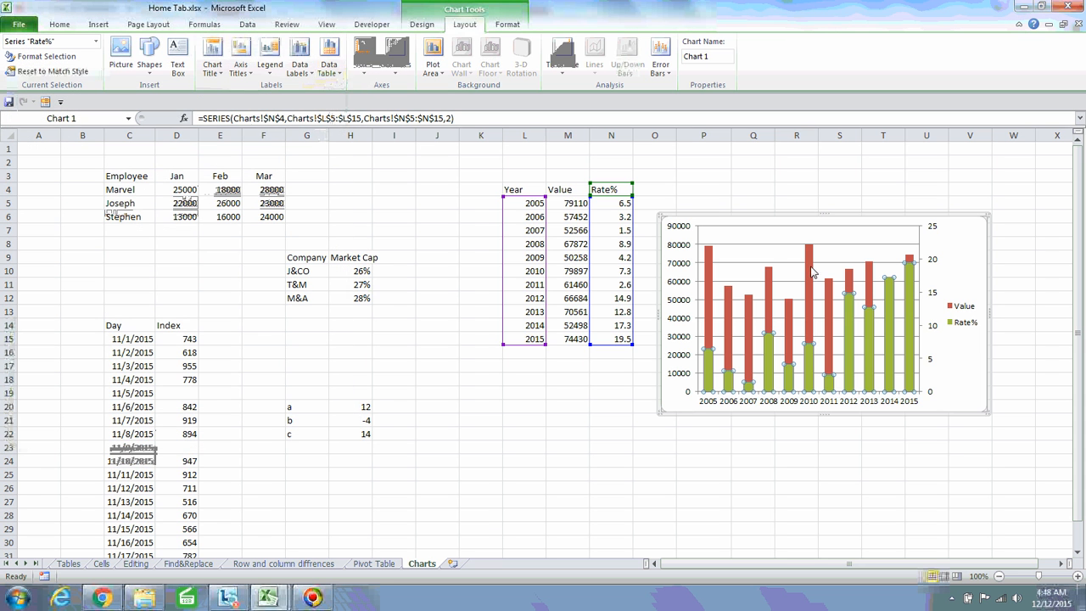
Change the Rate% series chart type to Line with Markers
{"action": "right_click", "coordinate": [851, 323]}
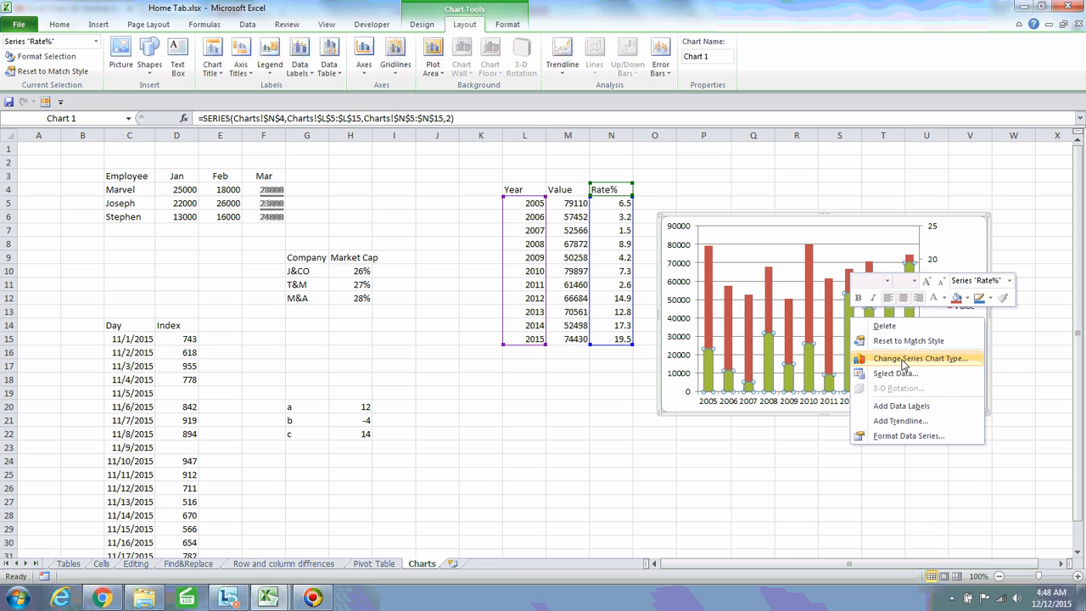
{"action": "left_click", "coordinate": [896, 361]}
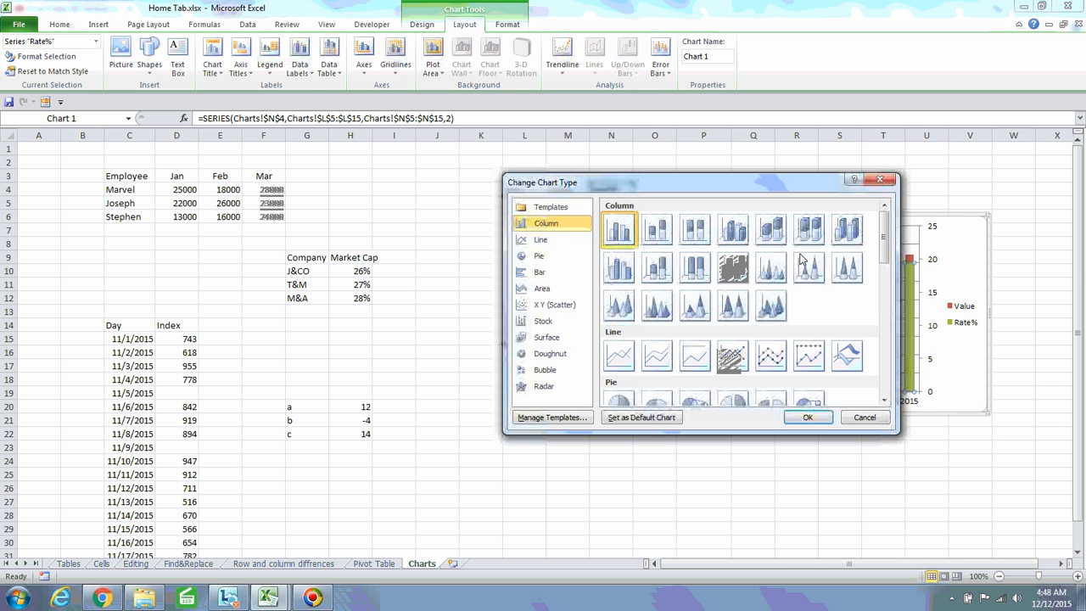
{"action": "left_click_drag", "start_coordinate": [721, 184], "coordinate": [397, 143]}
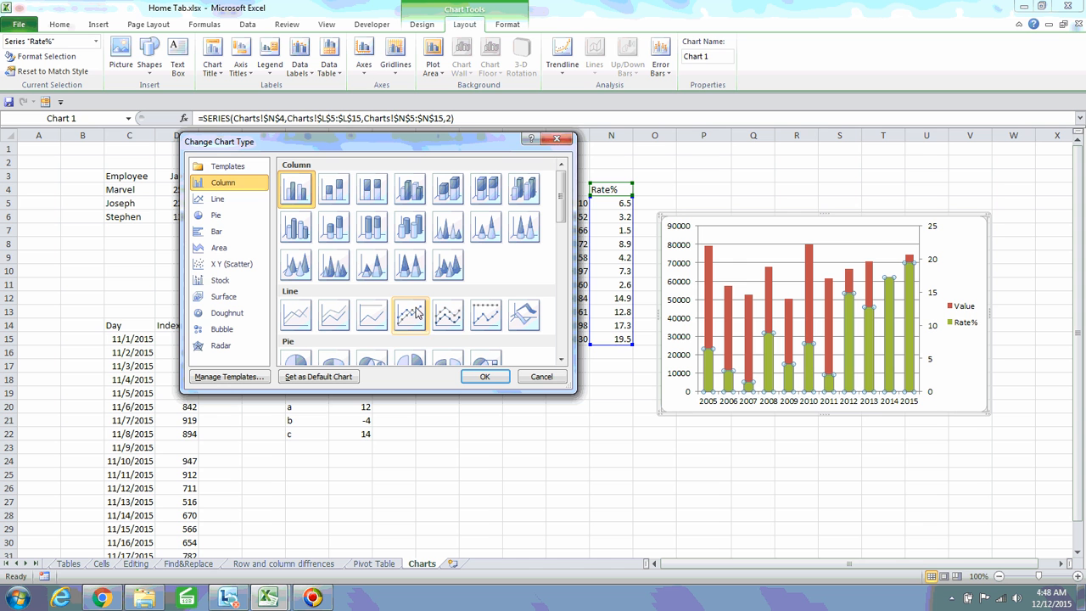
{"action": "left_click", "coordinate": [556, 139]}
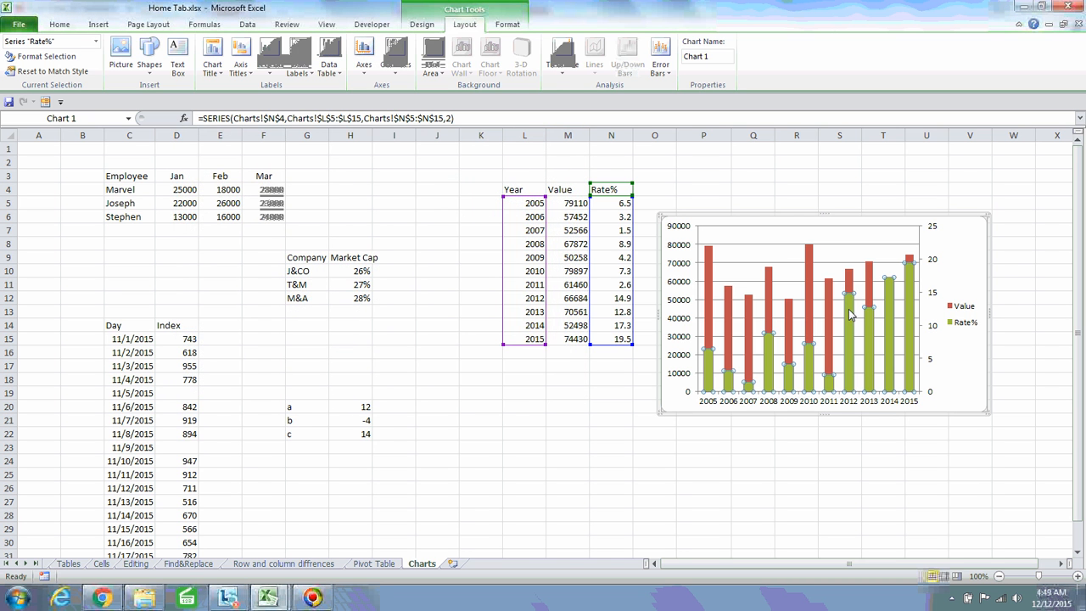
{"action": "right_click", "coordinate": [852, 312]}
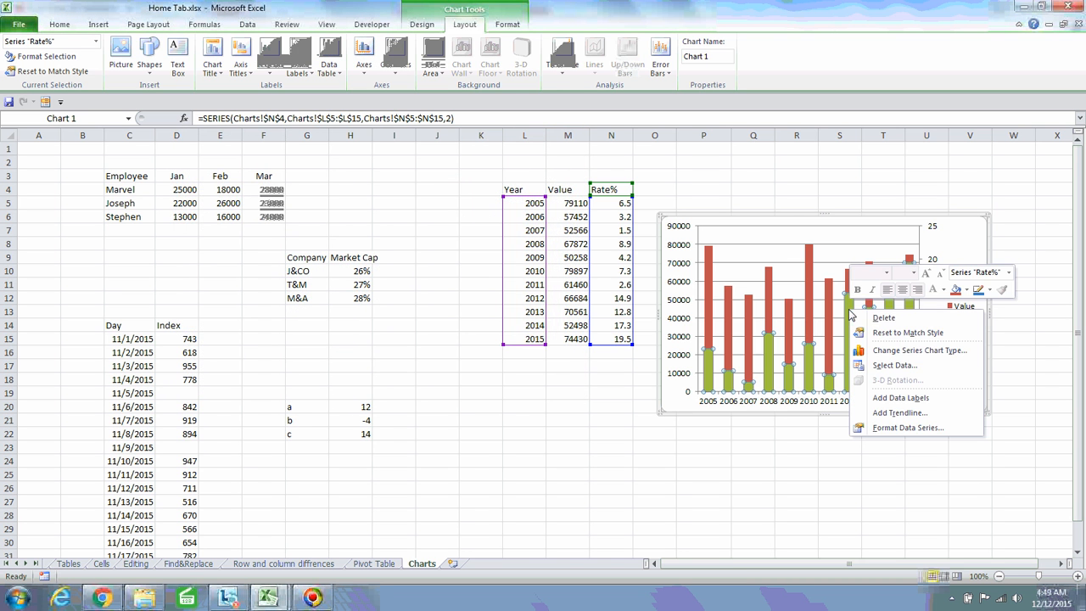
{"action": "left_click", "coordinate": [900, 352]}
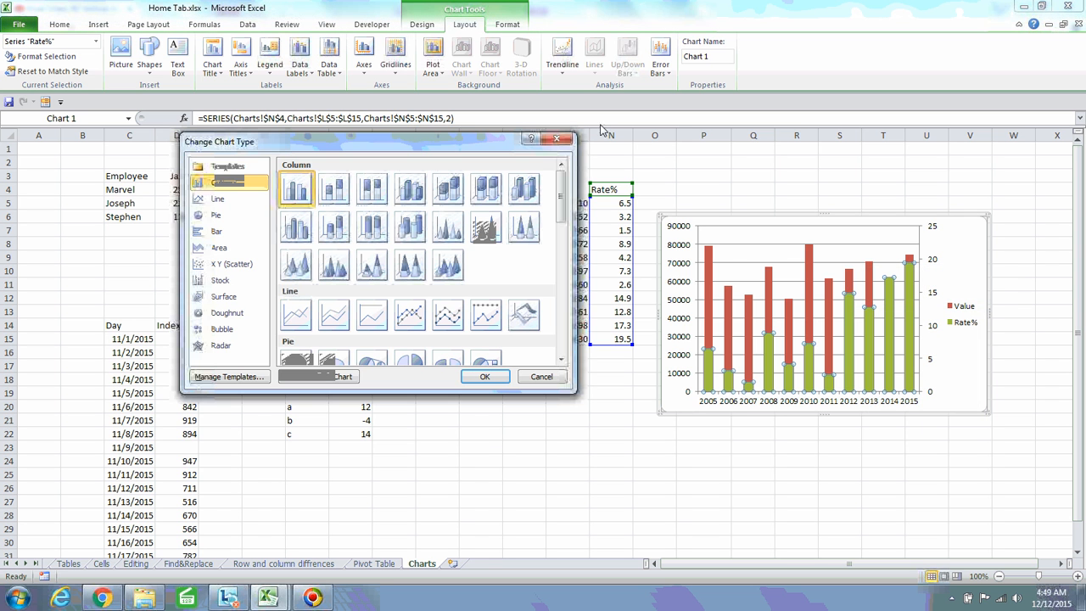
{"action": "left_click", "coordinate": [559, 139]}
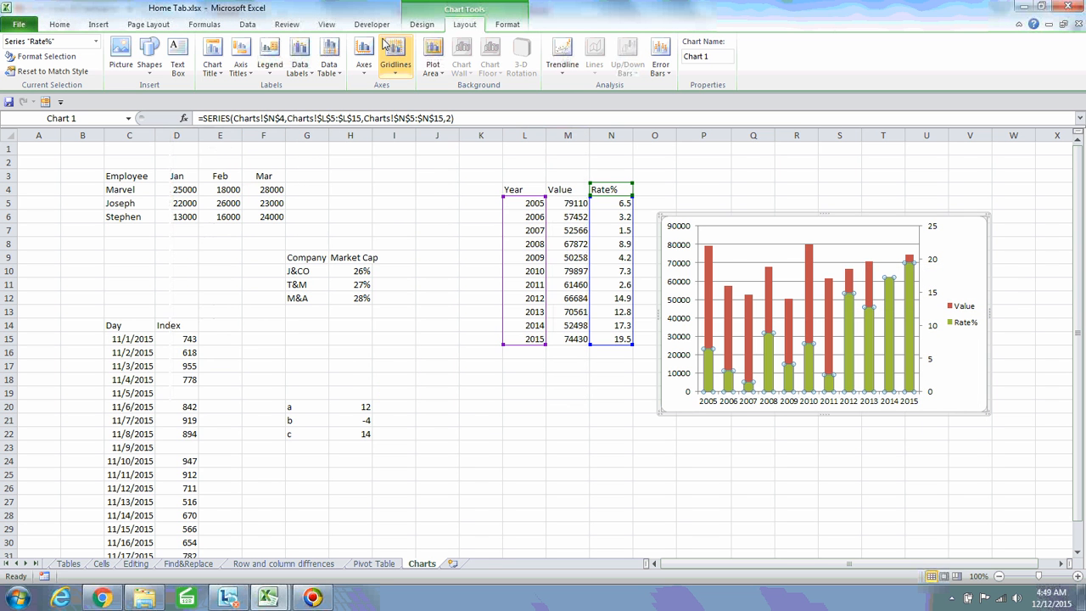
{"action": "left_click", "coordinate": [427, 25]}
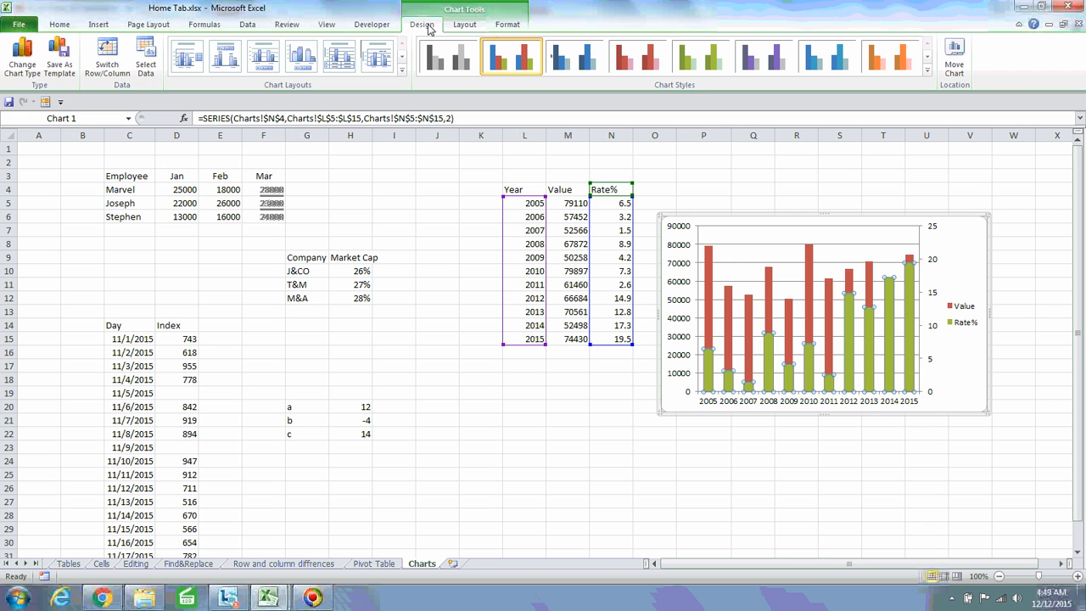
{"action": "left_click", "coordinate": [21, 68]}
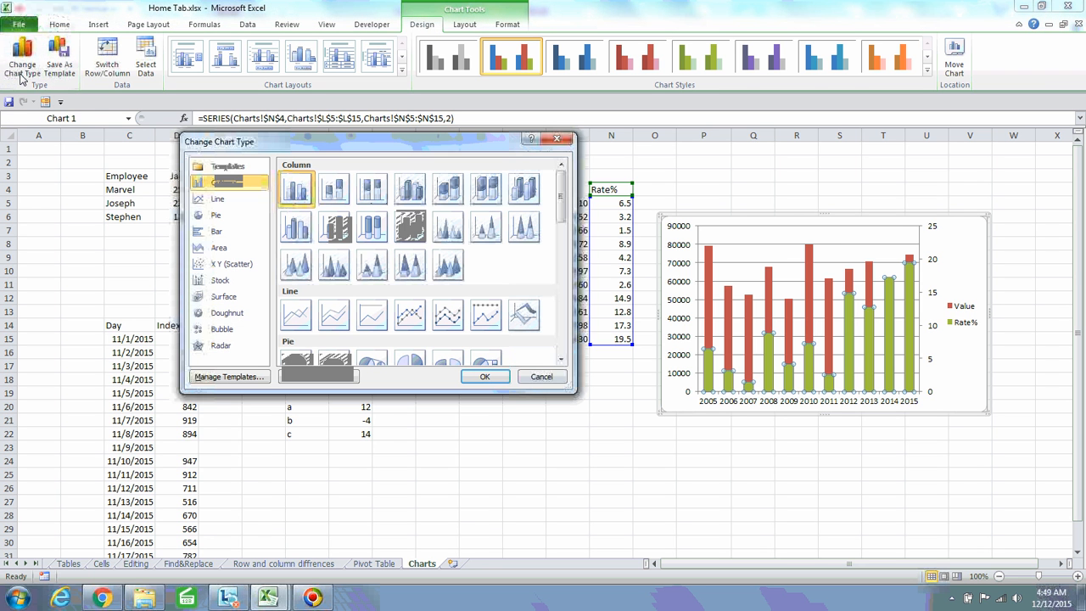
{"action": "left_click", "coordinate": [415, 314]}
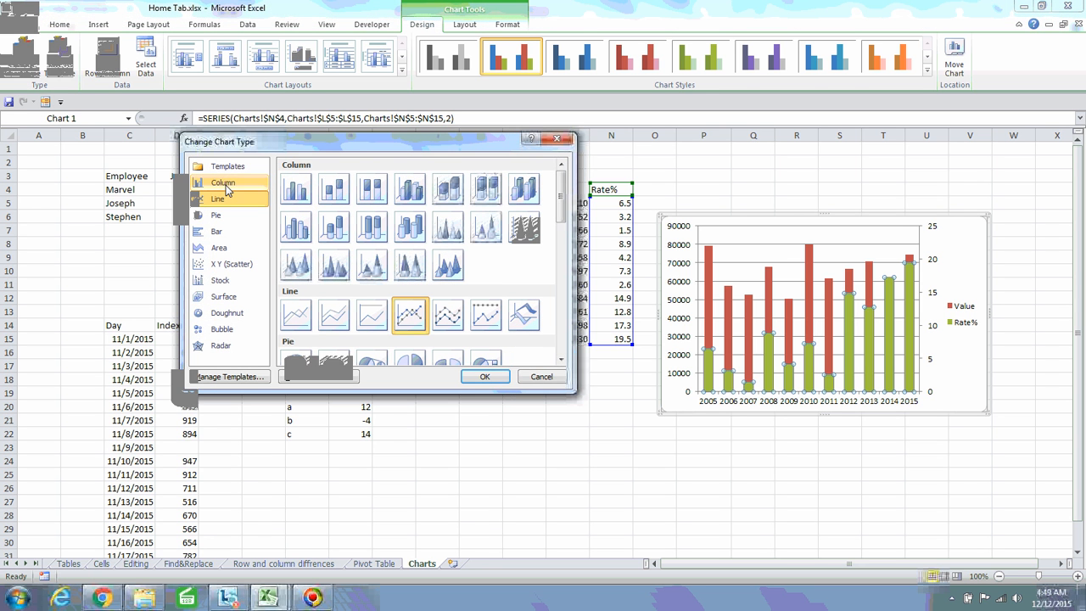
{"action": "left_click", "coordinate": [485, 376]}
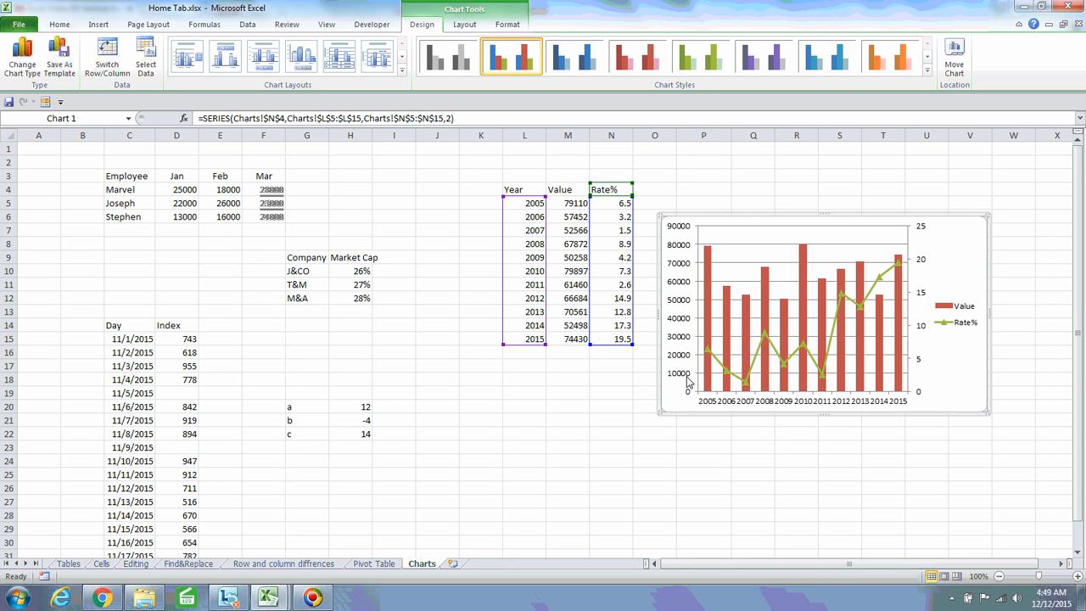
In Format Axis for the value axis, switch Minimum and Maximum from Auto to Fixed
{"action": "right_click", "coordinate": [684, 244]}
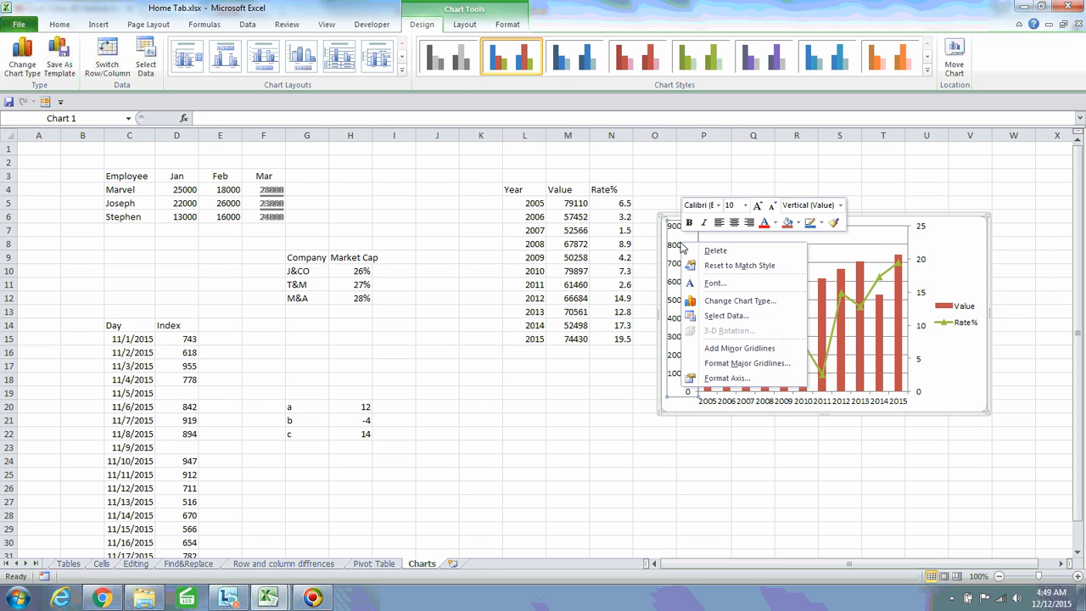
{"action": "left_click", "coordinate": [727, 378]}
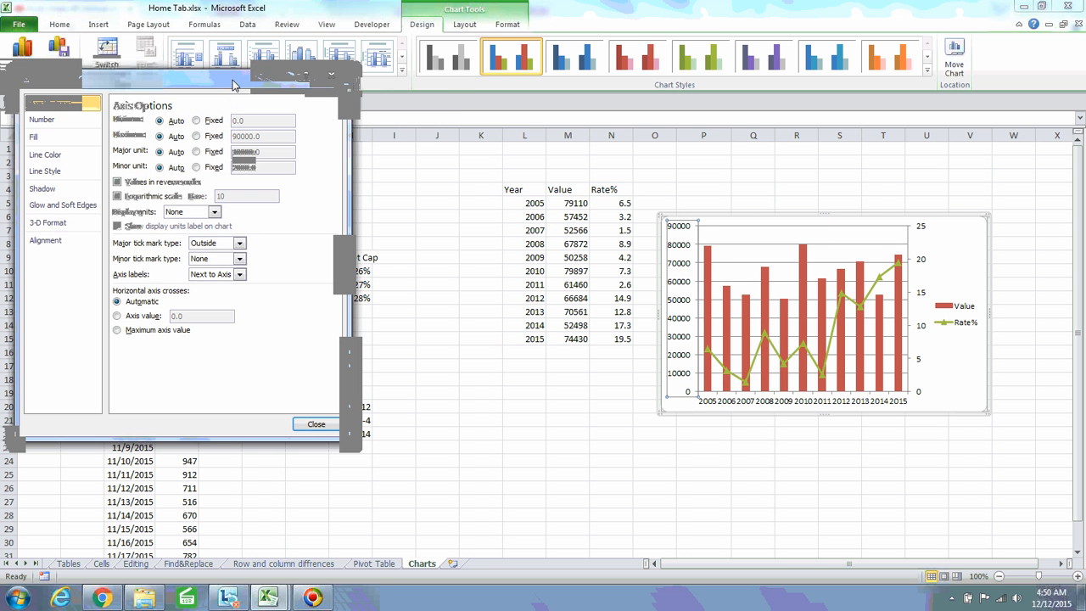
{"action": "left_click_drag", "start_coordinate": [235, 84], "coordinate": [383, 129]}
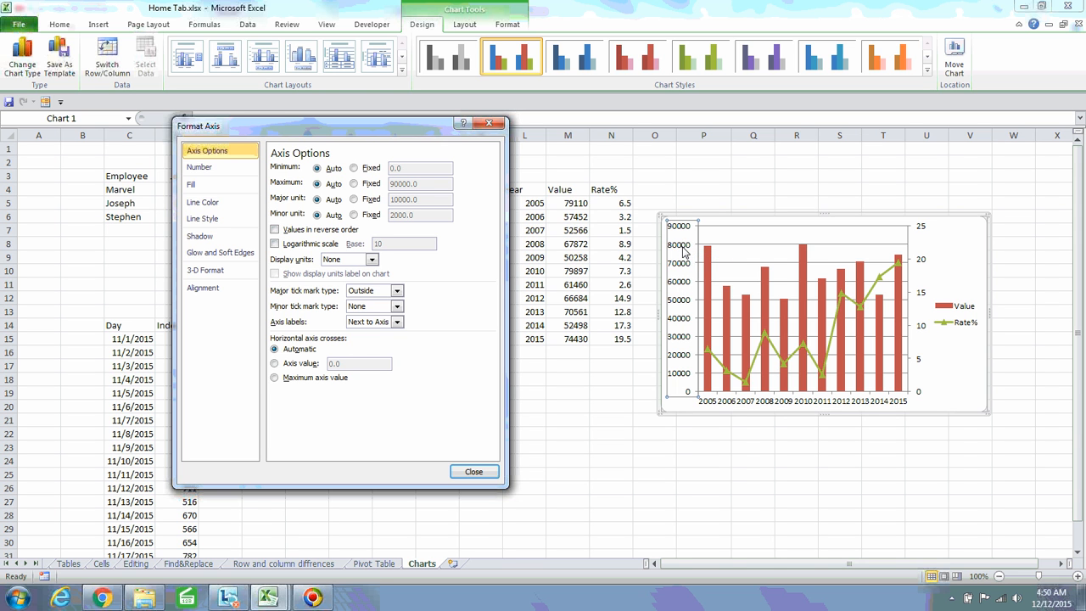
{"action": "left_click", "coordinate": [354, 169]}
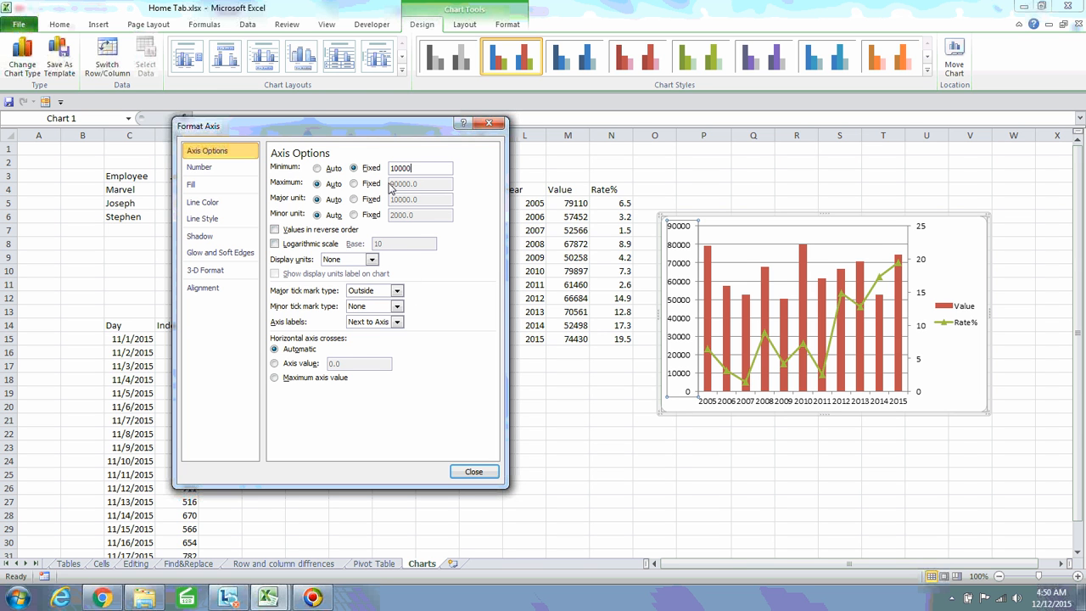
{"action": "left_click", "coordinate": [354, 184]}
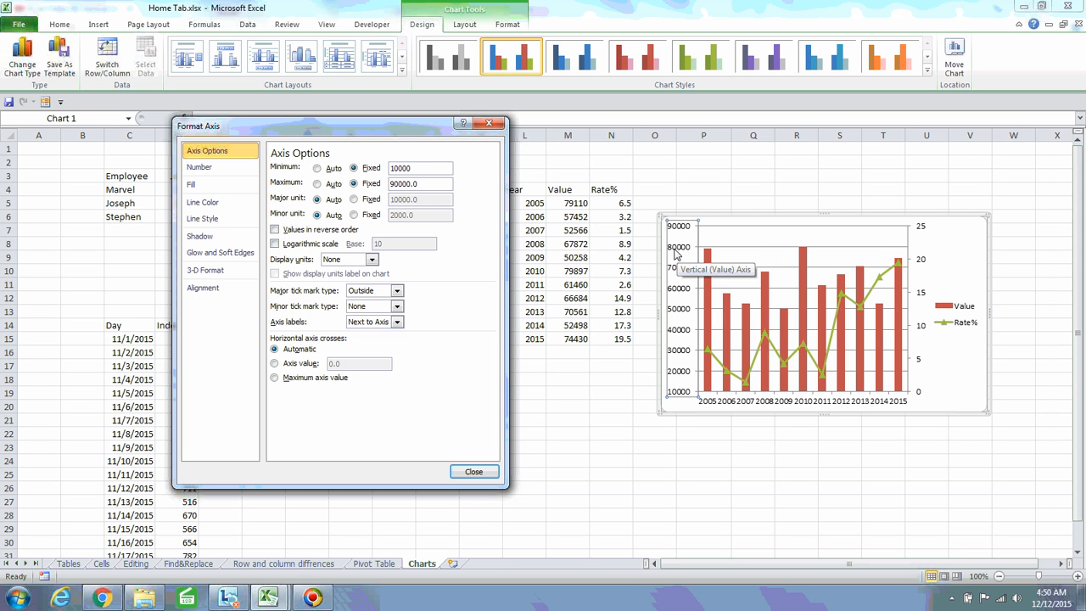
Change the value axis fixed Maximum to 12000
{"action": "double_click", "coordinate": [393, 188]}
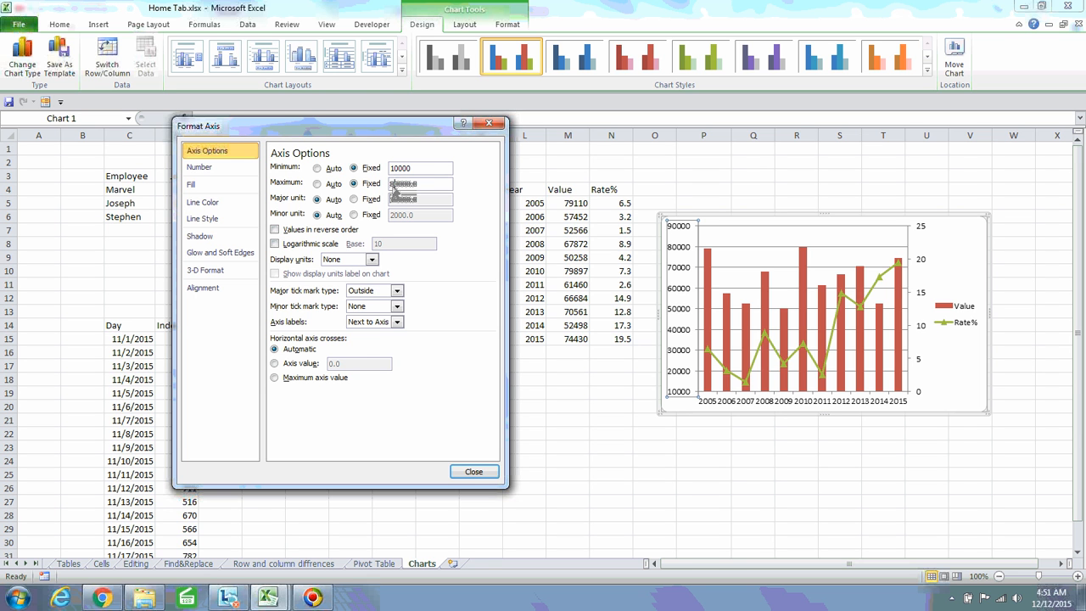
{"action": "left_click", "coordinate": [423, 171]}
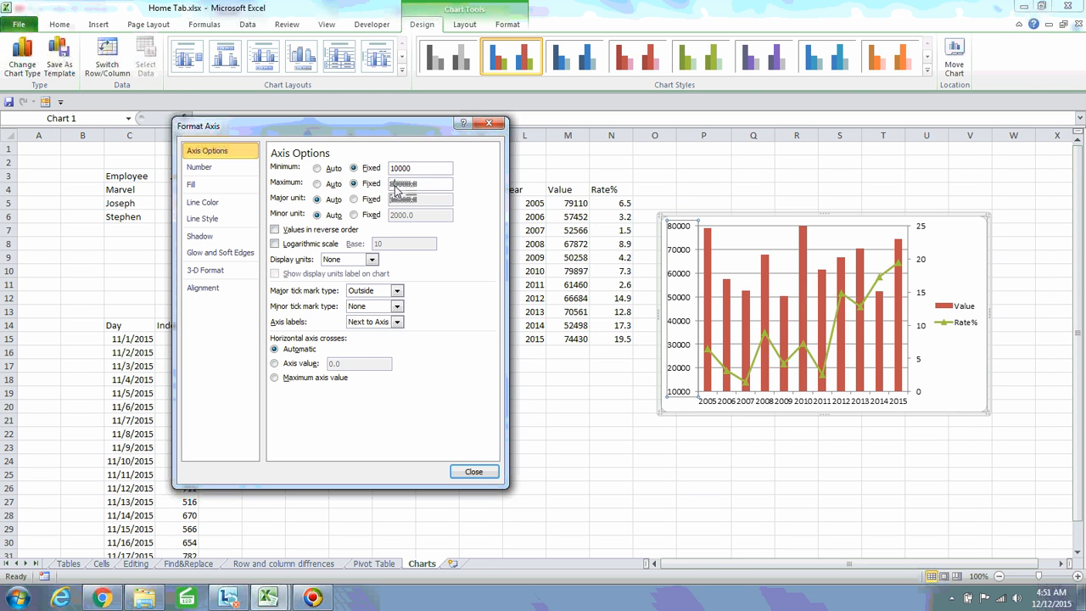
{"action": "key", "text": "BackSpace"}
{"action": "type", "text": "12"}
{"action": "left_click", "coordinate": [424, 170]}
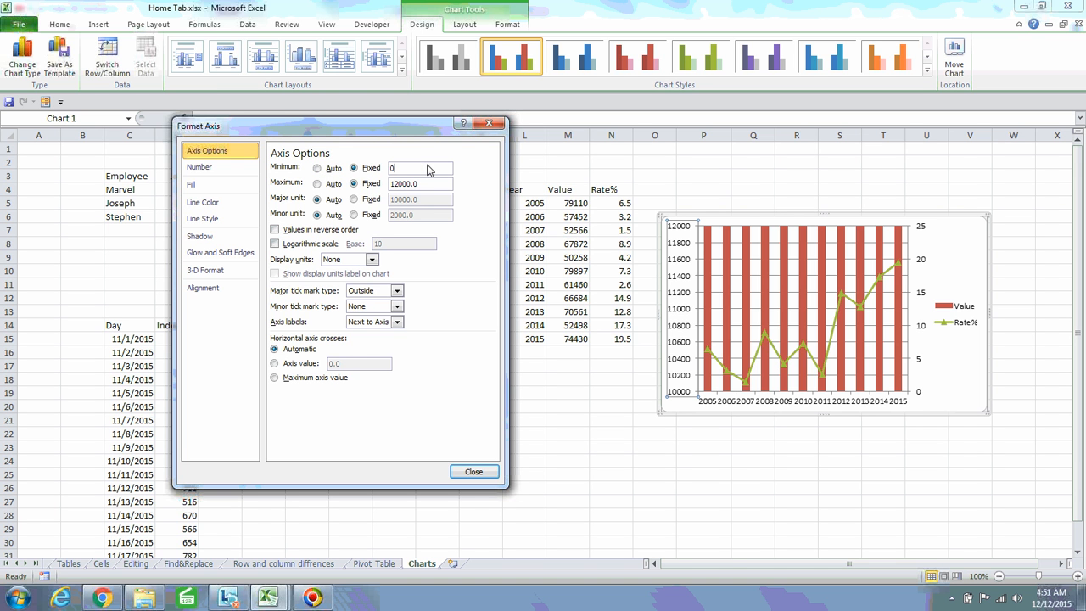
Set the value axis to a fixed Minimum of 0 and Maximum of 120000
{"action": "left_click", "coordinate": [426, 185]}
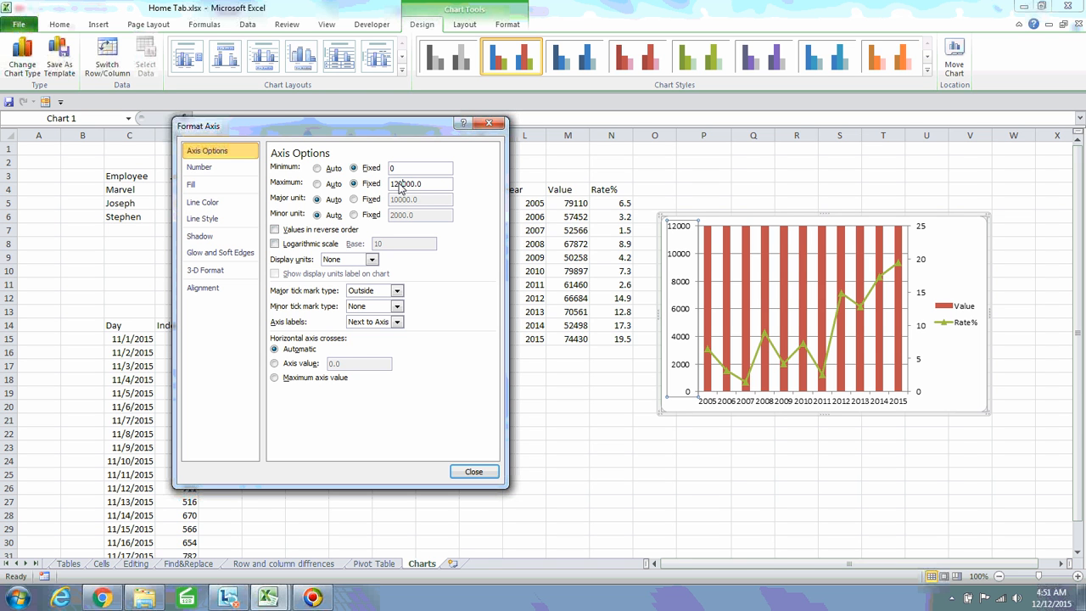
{"action": "left_click", "coordinate": [416, 170]}
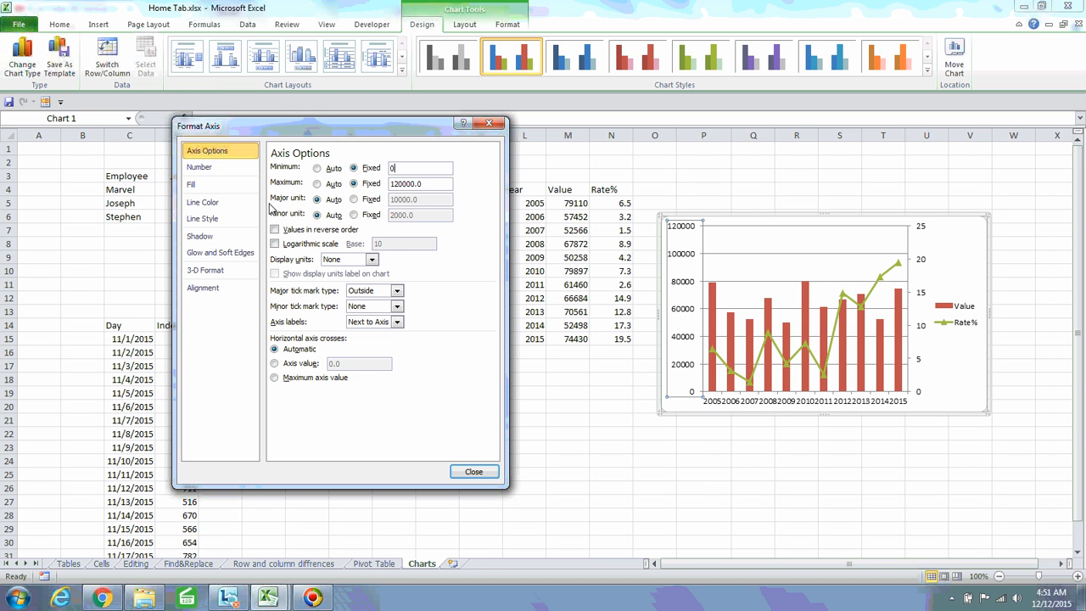
Fix the value axis major unit at 10000
{"action": "left_click", "coordinate": [354, 200]}
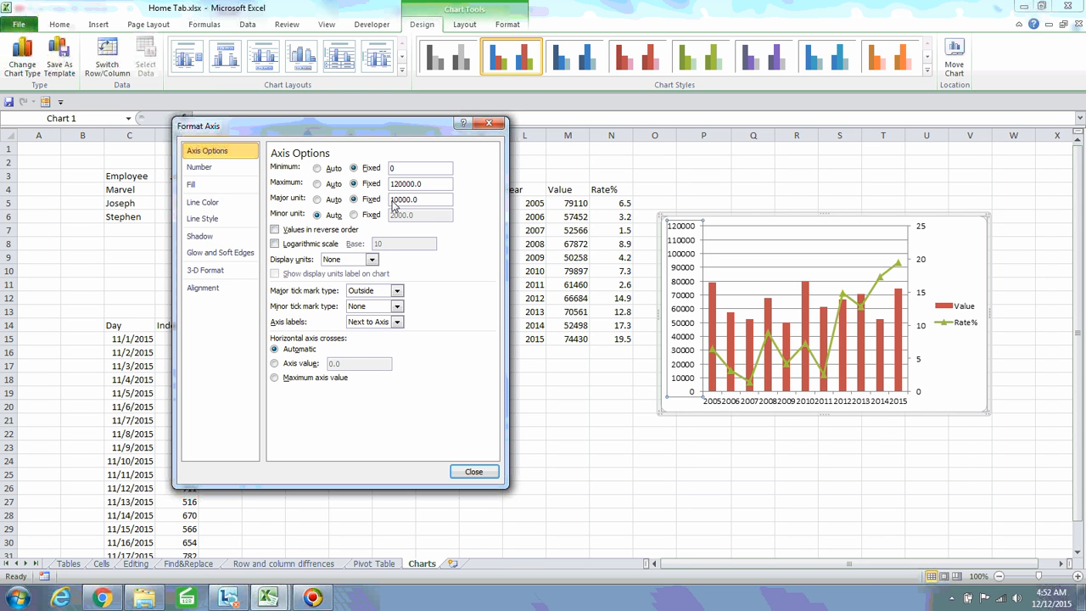
{"action": "key", "text": "BackSpace"}
{"action": "type", "text": "5"}
{"action": "left_click", "coordinate": [433, 185]}
Add Minor Gridlines under Primary Horizontal Gridlines from the Layout tab
{"action": "left_click", "coordinate": [465, 25]}
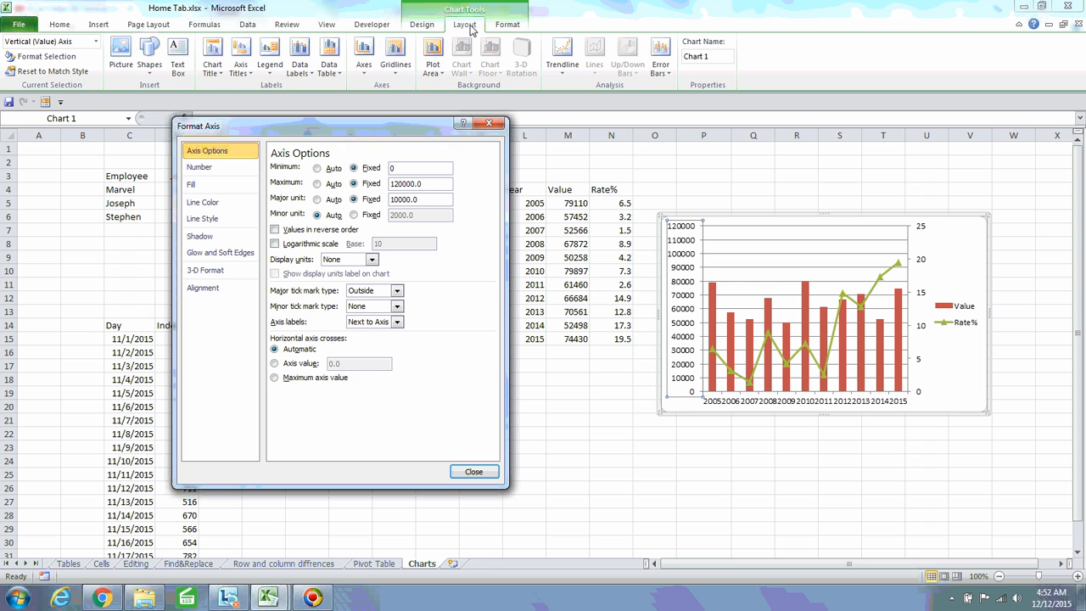
{"action": "left_click", "coordinate": [395, 67]}
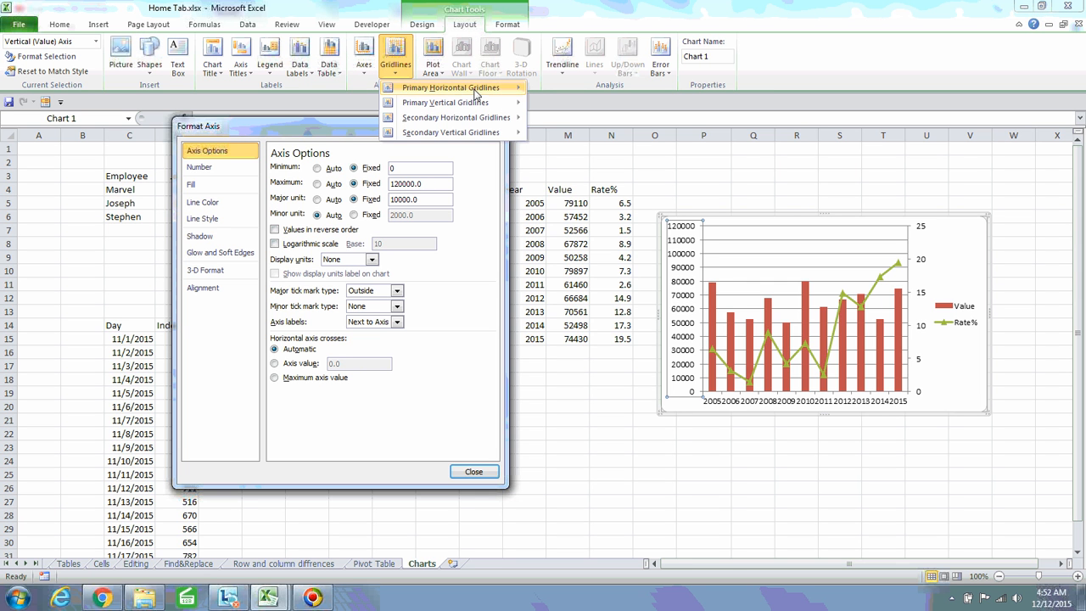
{"action": "mouse_move", "coordinate": [445, 89]}
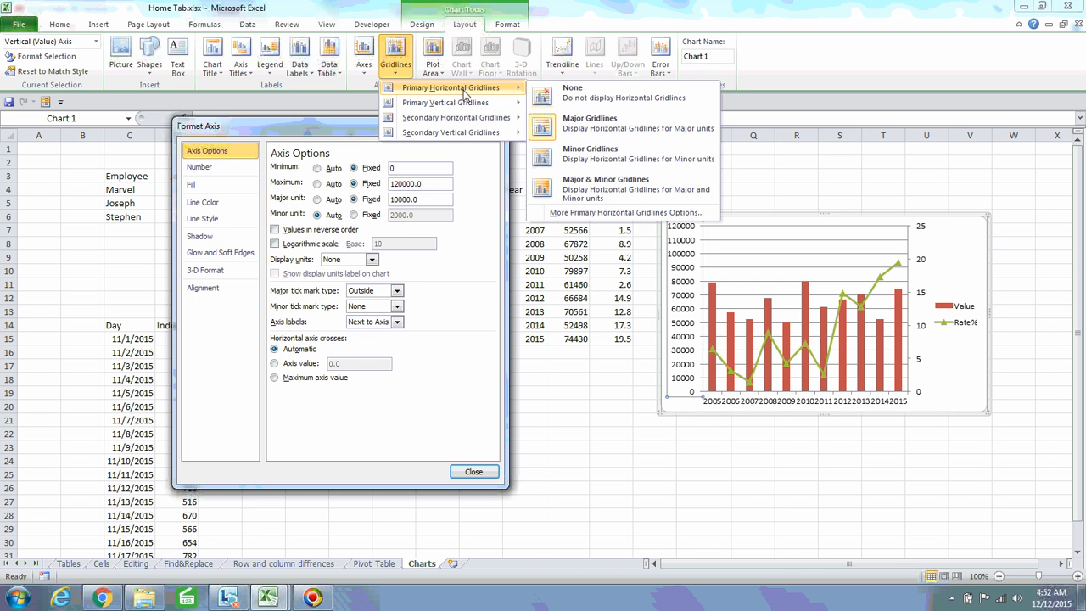
{"action": "left_click", "coordinate": [607, 161]}
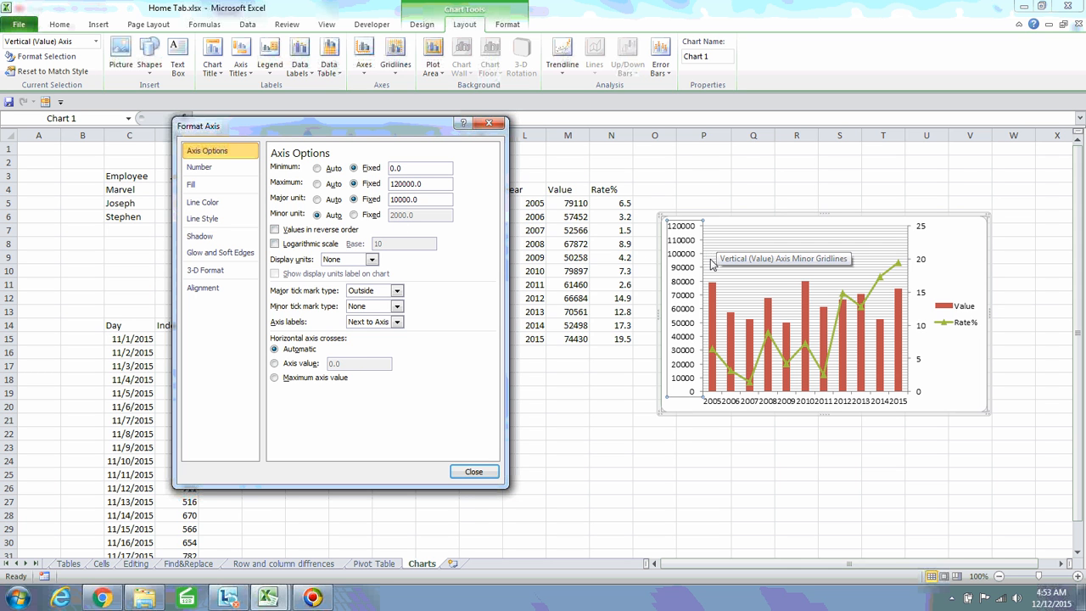
Move the chart up and left, then enlarge it by raising its top and widening it rightward
{"action": "left_click_drag", "start_coordinate": [941, 254], "coordinate": [840, 233]}
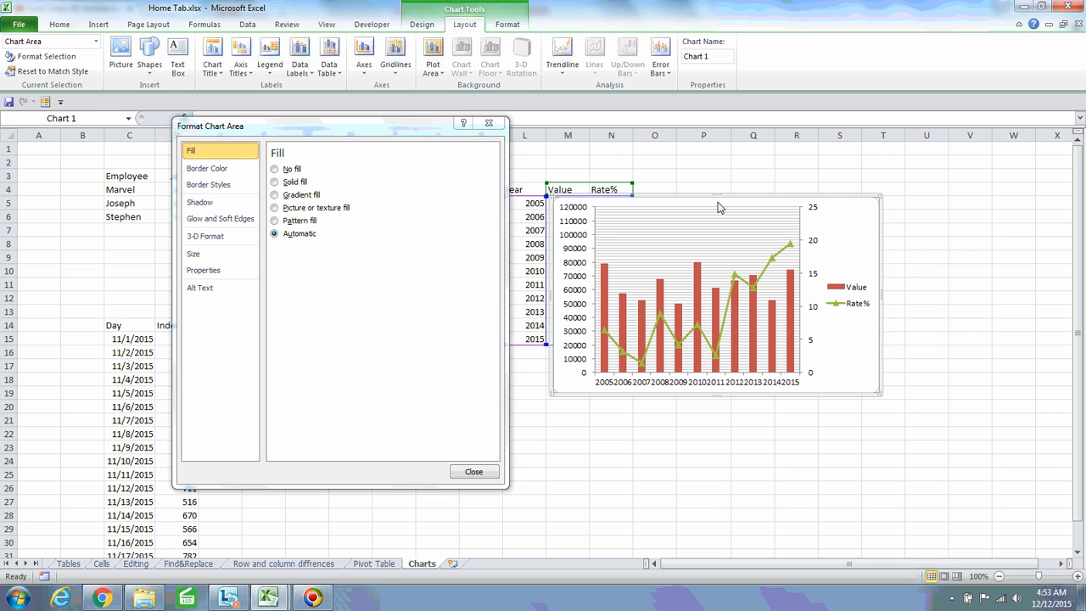
{"action": "left_click_drag", "start_coordinate": [718, 199], "coordinate": [701, 73]}
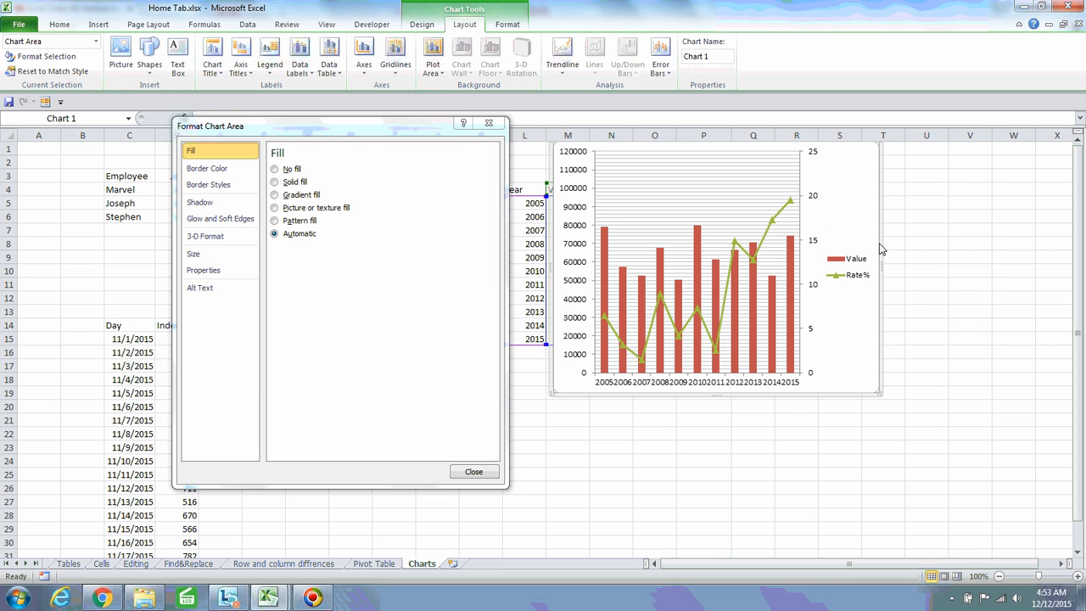
{"action": "left_click_drag", "start_coordinate": [882, 269], "coordinate": [1008, 273]}
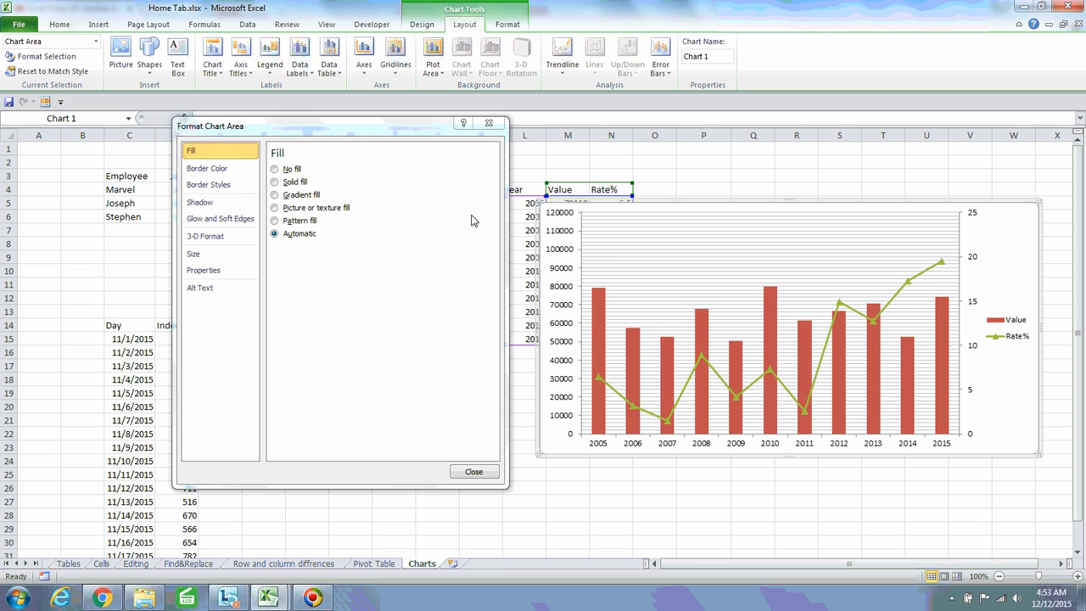
{"action": "right_click", "coordinate": [559, 322]}
Fix the value axis minor unit at 5000 so minor gridlines fall every 5000
{"action": "left_click", "coordinate": [594, 455]}
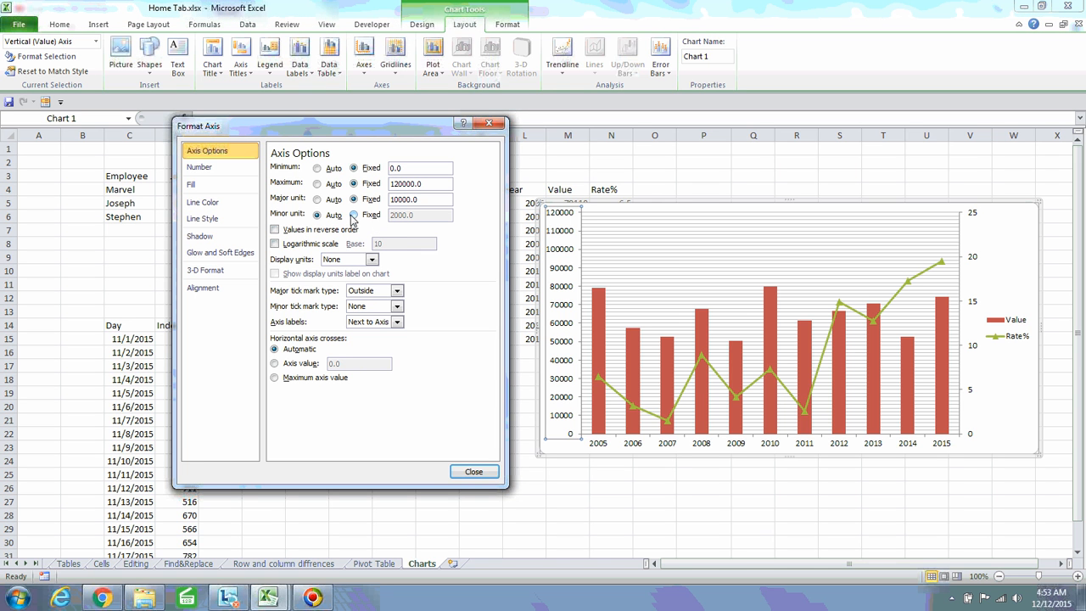
{"action": "left_click", "coordinate": [354, 215]}
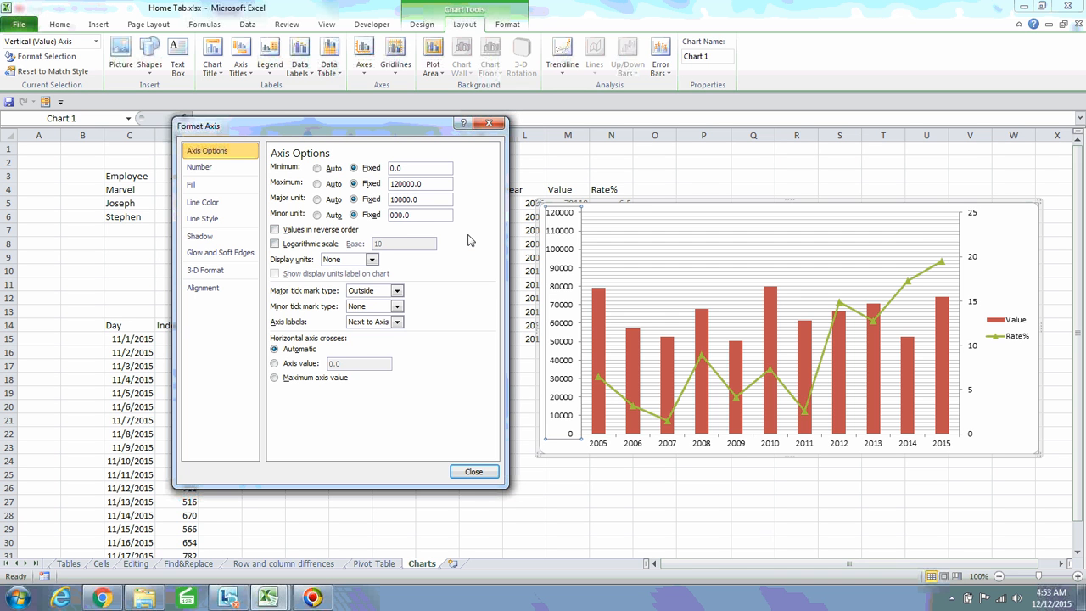
{"action": "left_click", "coordinate": [424, 202]}
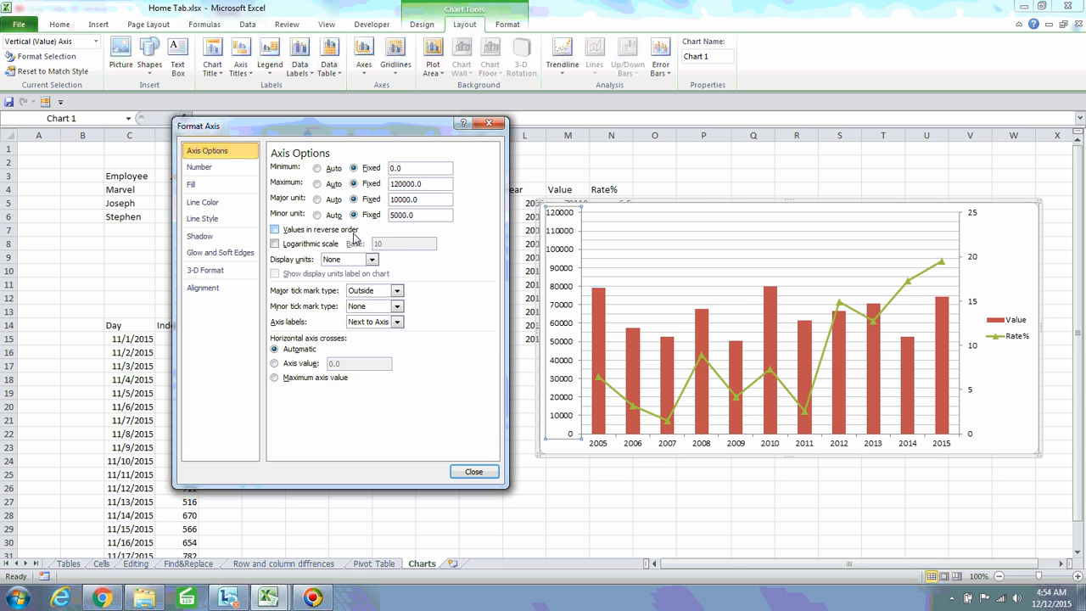
Toggle Values in reverse order and Logarithmic scale on and off, leaving a linear axis starting at 1
{"action": "left_click", "coordinate": [275, 230]}
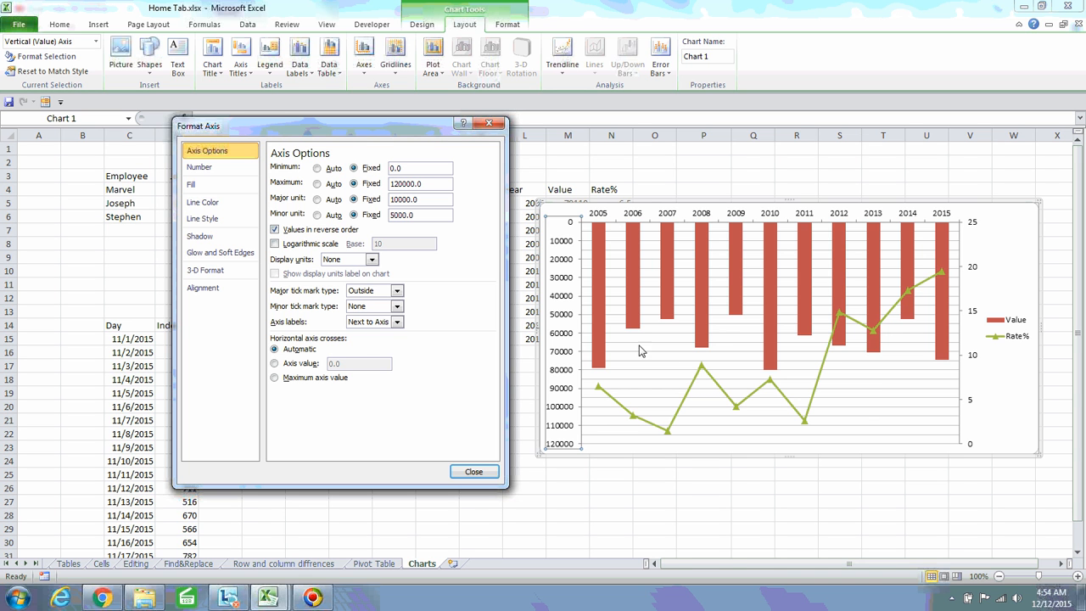
{"action": "left_click", "coordinate": [274, 230]}
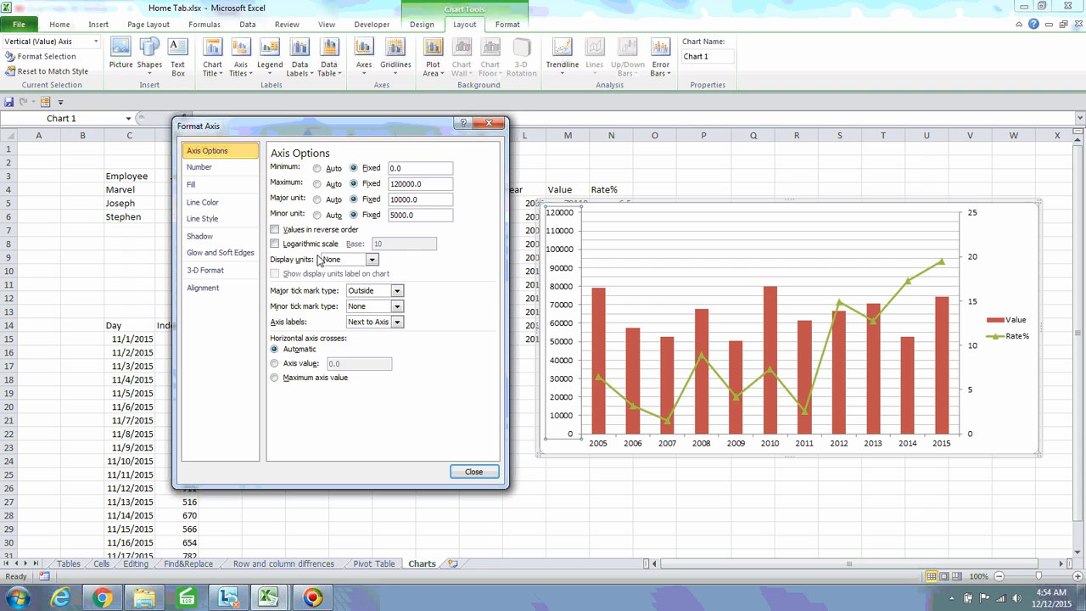
{"action": "left_click", "coordinate": [274, 243]}
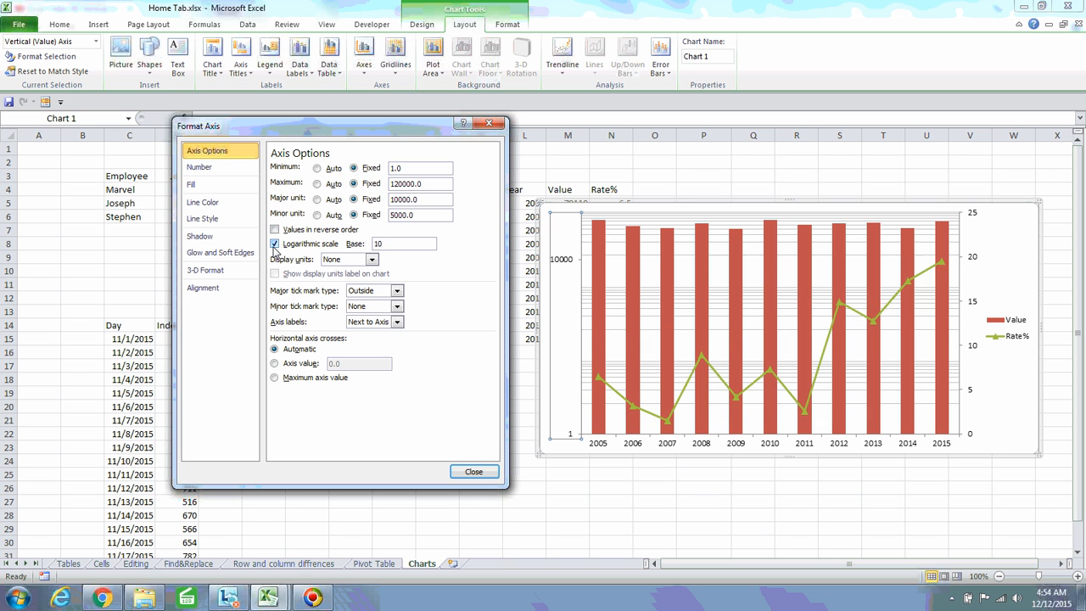
{"action": "left_click", "coordinate": [395, 245]}
{"action": "left_click", "coordinate": [275, 244]}
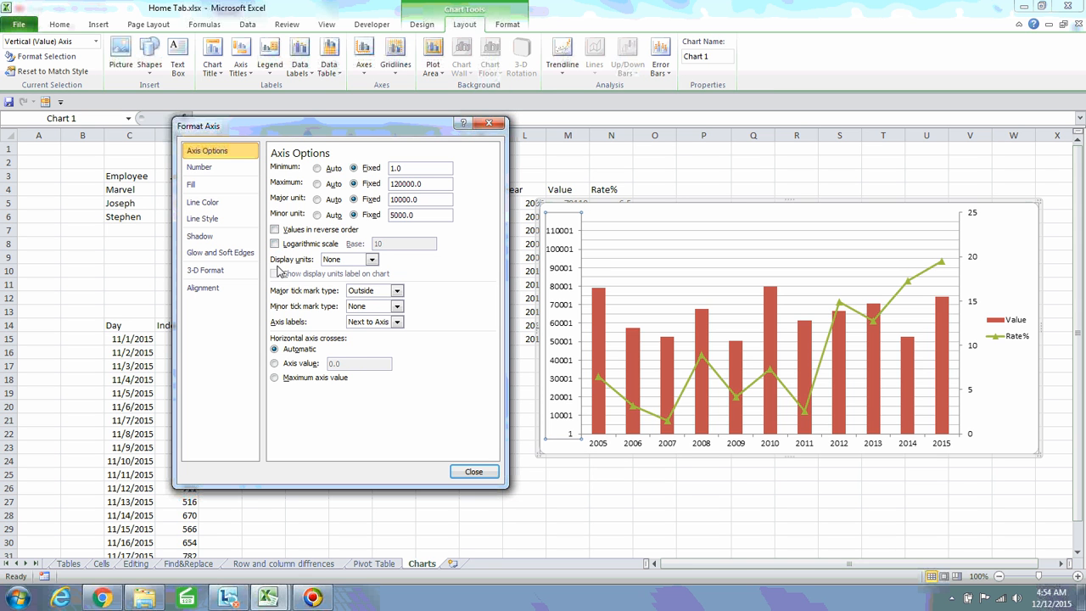
{"action": "left_click", "coordinate": [373, 261]}
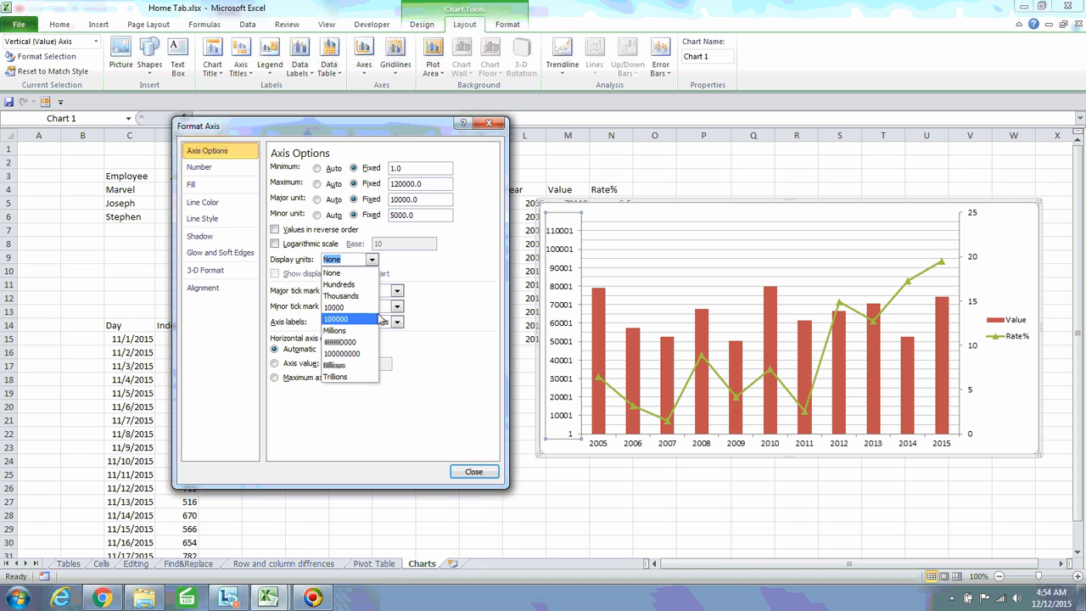
{"action": "left_click", "coordinate": [426, 272]}
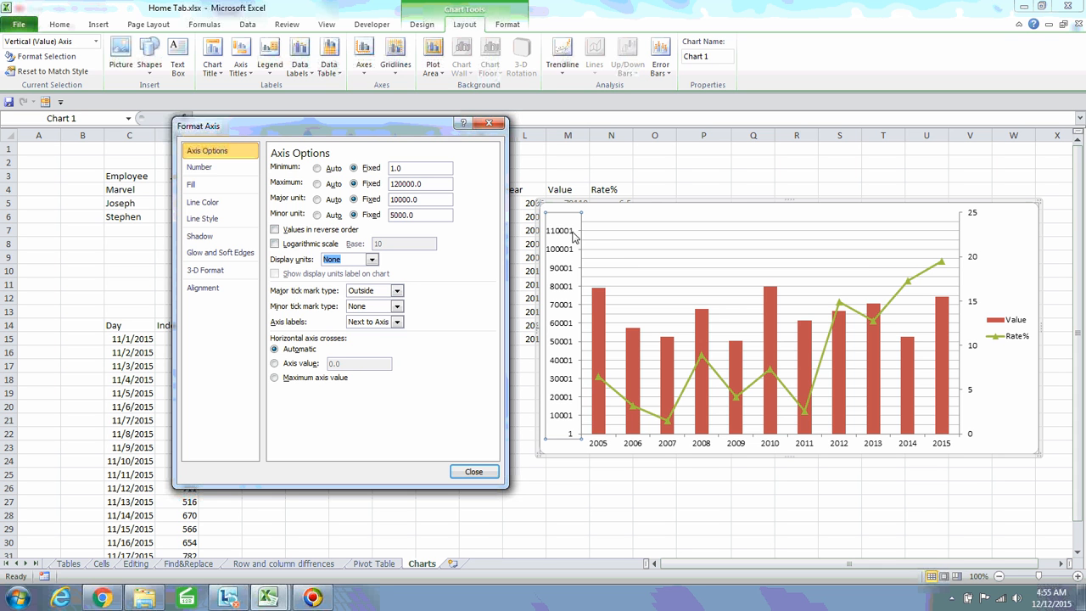
Move the combo chart up-left and stretch it taller and wider across the sheet
{"action": "left_click_drag", "start_coordinate": [375, 131], "coordinate": [226, 99]}
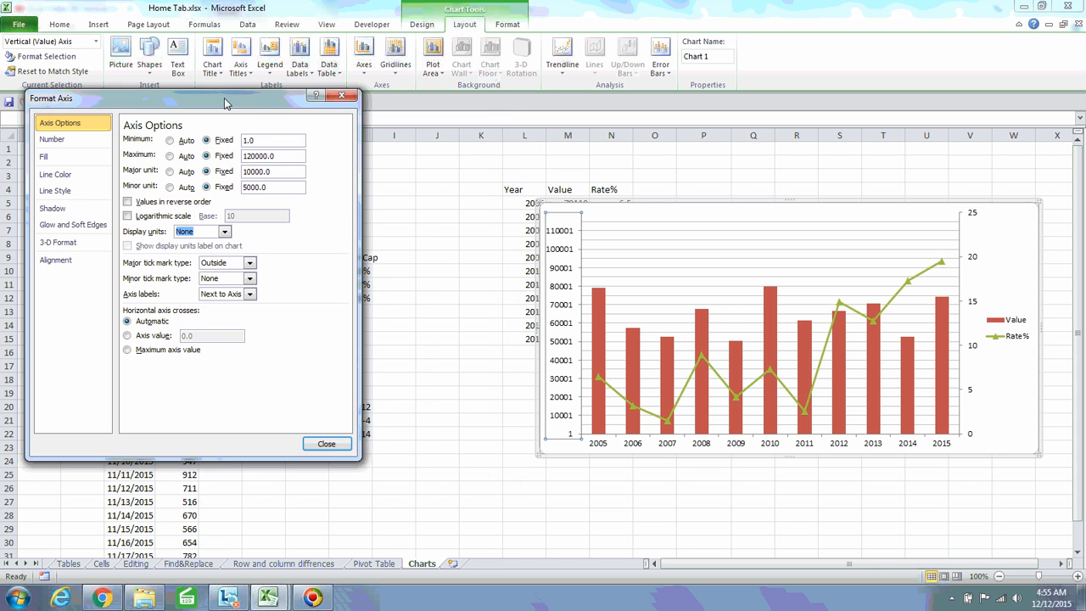
{"action": "left_click_drag", "start_coordinate": [644, 205], "coordinate": [537, 170]}
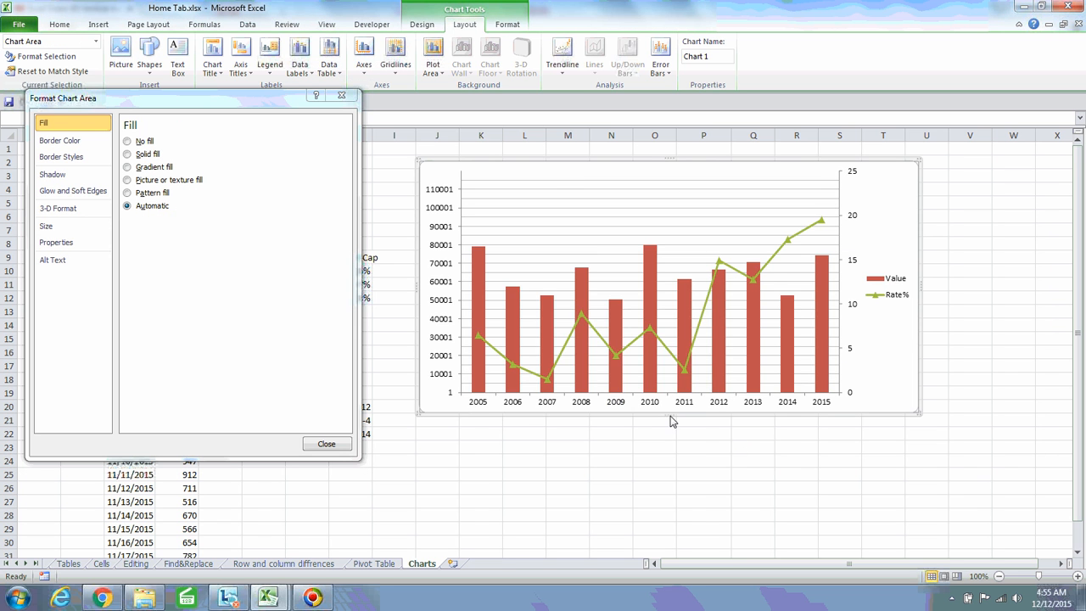
{"action": "left_click_drag", "start_coordinate": [669, 415], "coordinate": [667, 535]}
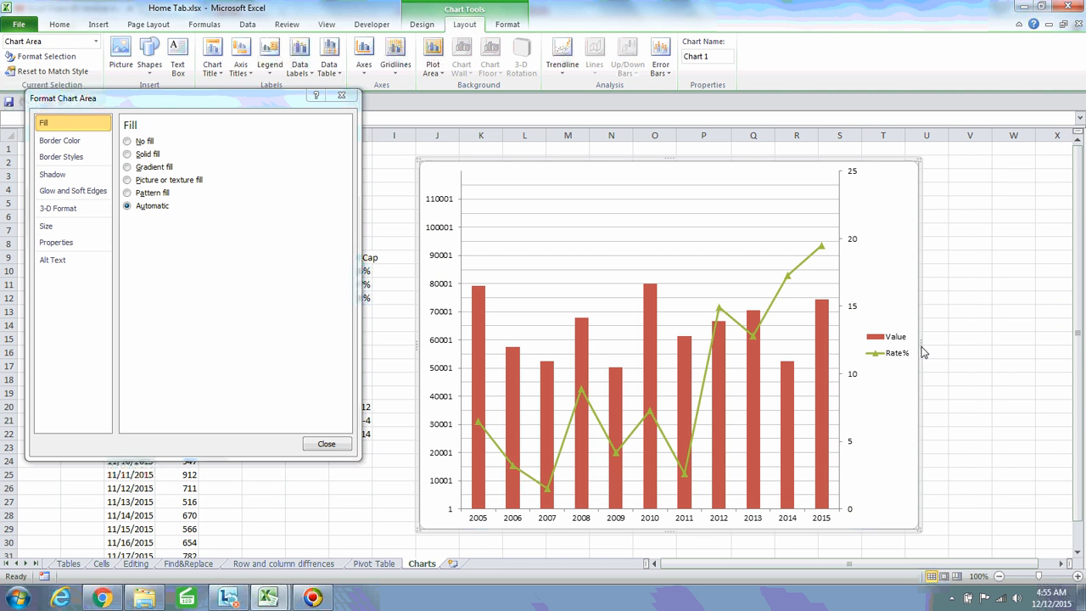
{"action": "left_click_drag", "start_coordinate": [921, 350], "coordinate": [1046, 347]}
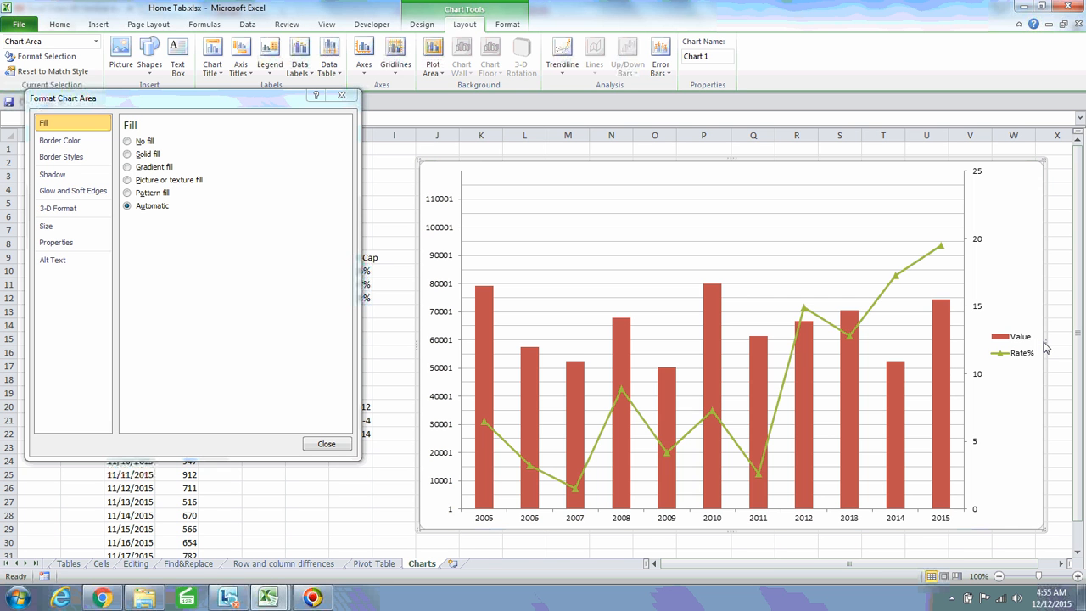
{"action": "left_click_drag", "start_coordinate": [223, 100], "coordinate": [271, 121]}
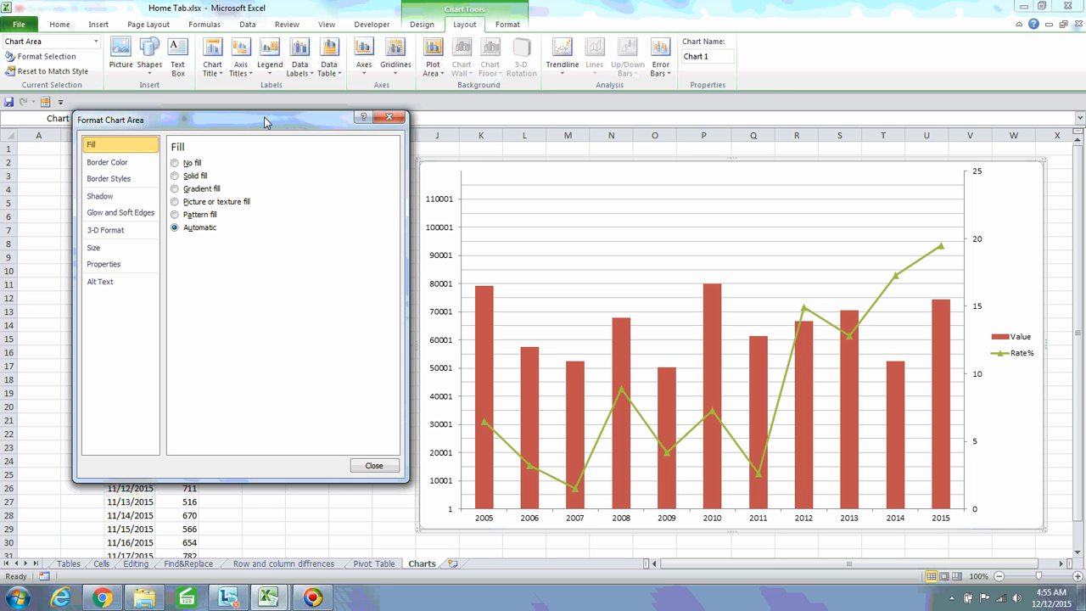
{"action": "right_click", "coordinate": [442, 308]}
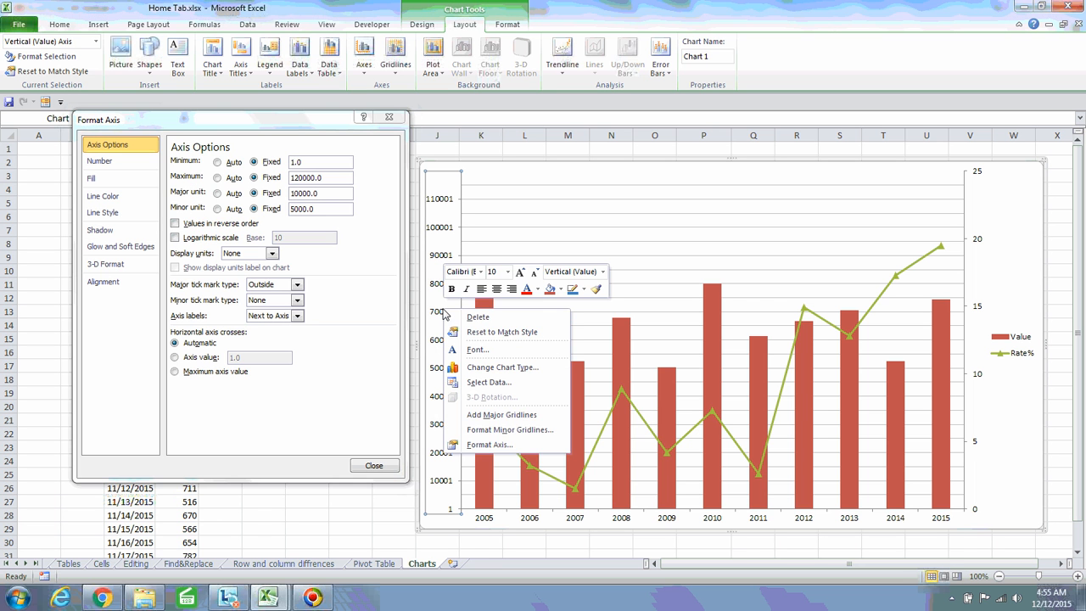
{"action": "left_click", "coordinate": [495, 445]}
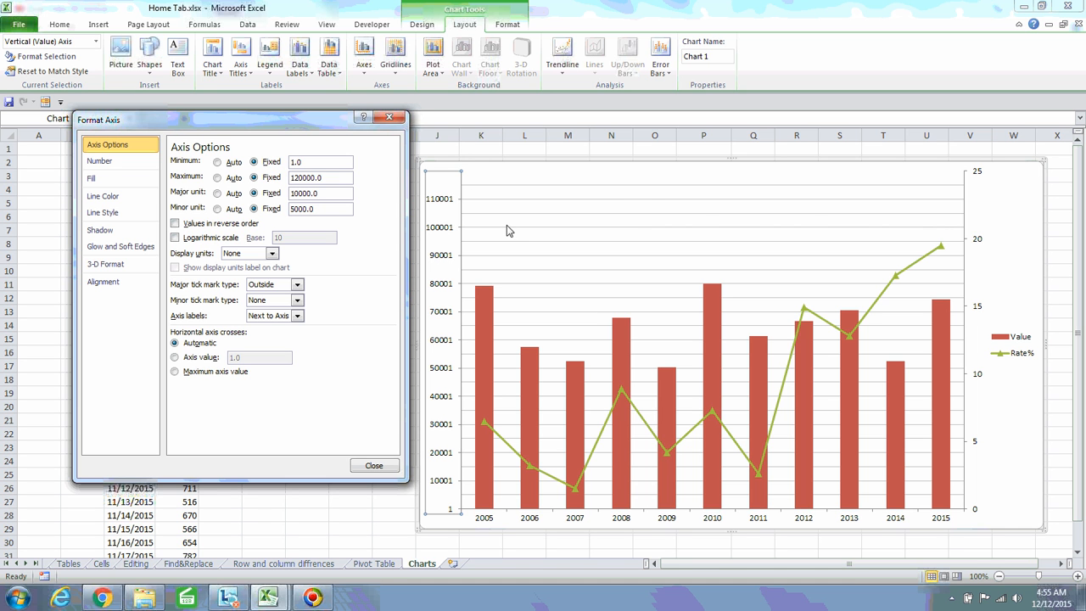
{"action": "left_click", "coordinate": [567, 227]}
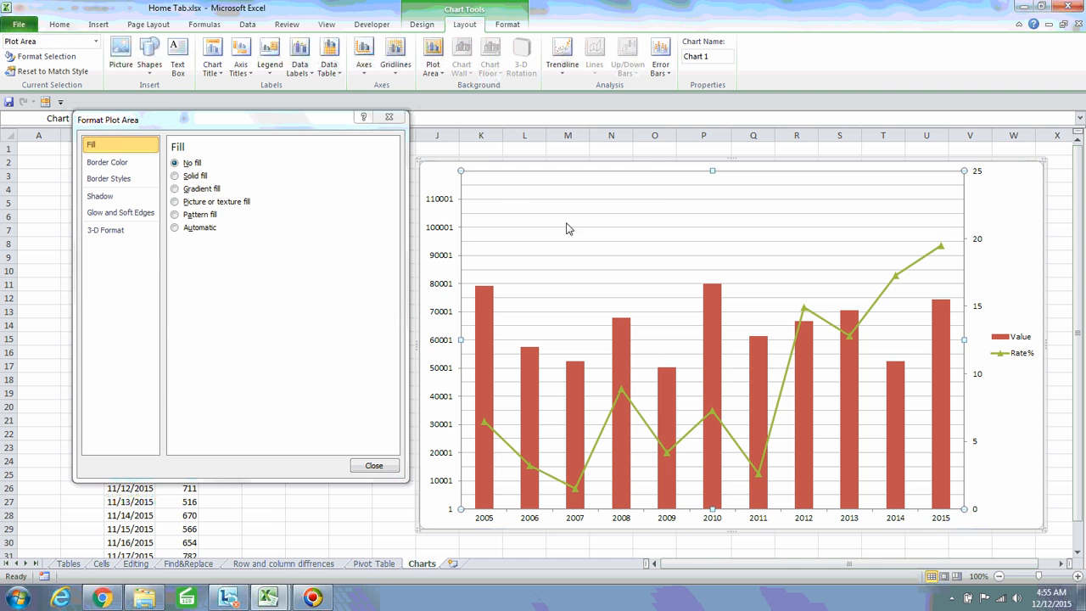
{"action": "left_click", "coordinate": [435, 180]}
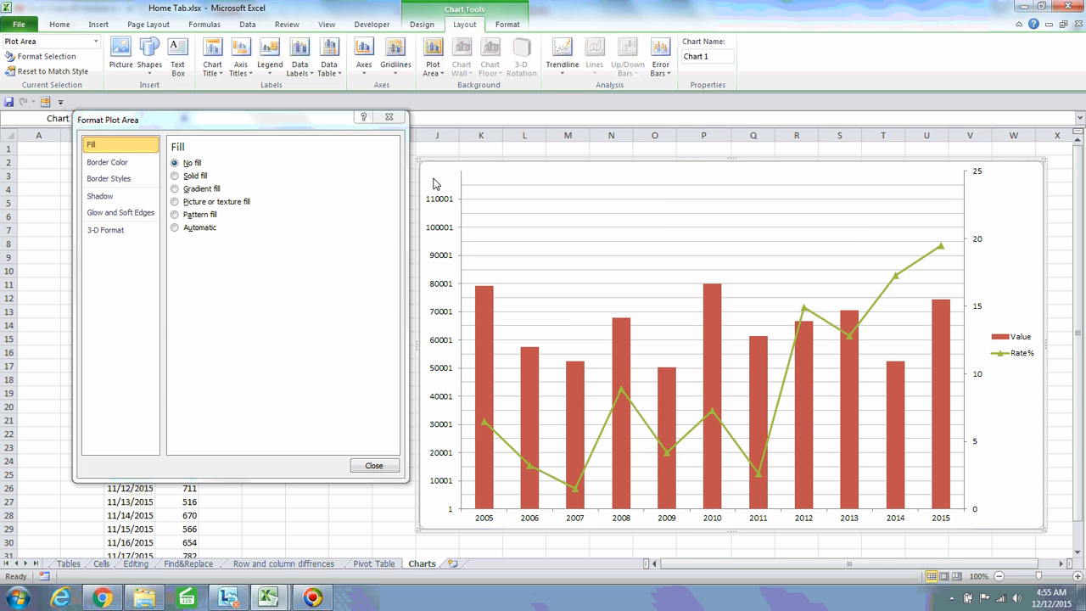
{"action": "left_click", "coordinate": [523, 229]}
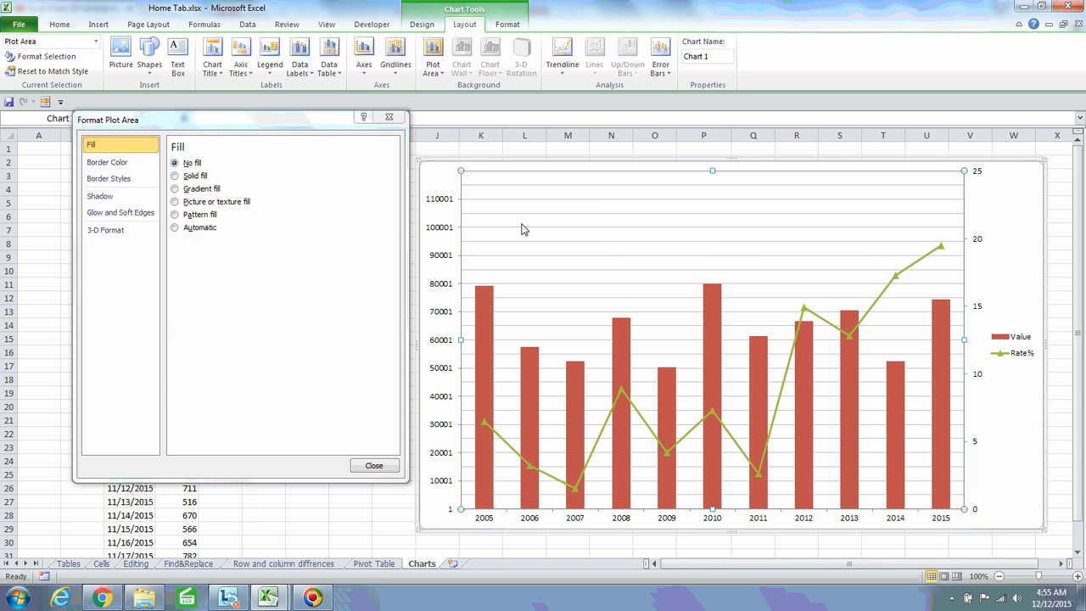
{"action": "left_click", "coordinate": [448, 201]}
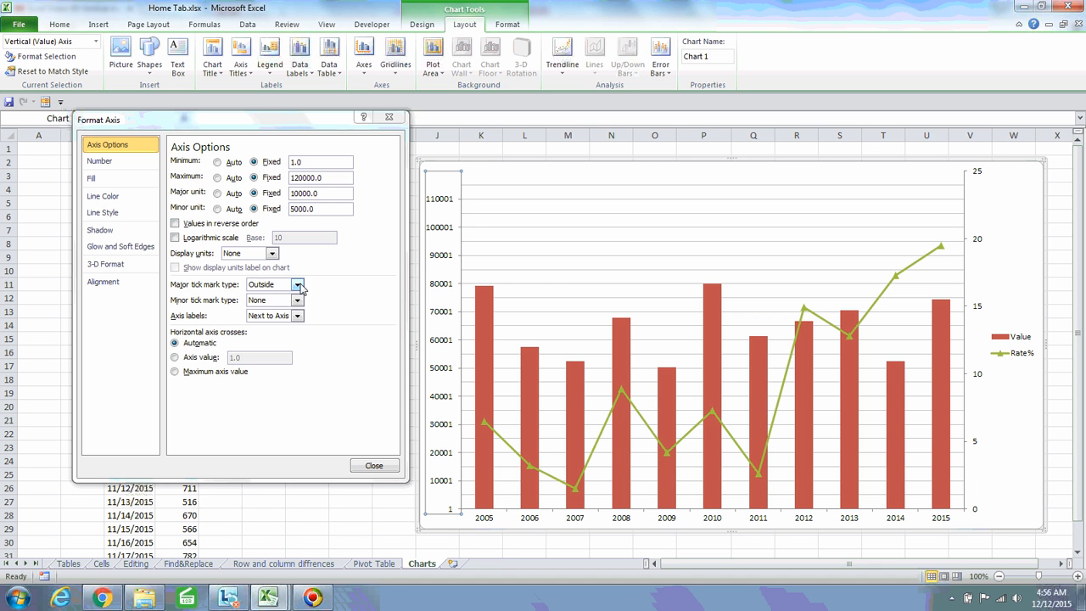
Try Inside and Cross major tick marks on the value axis, then set them to None
{"action": "left_click", "coordinate": [298, 285]}
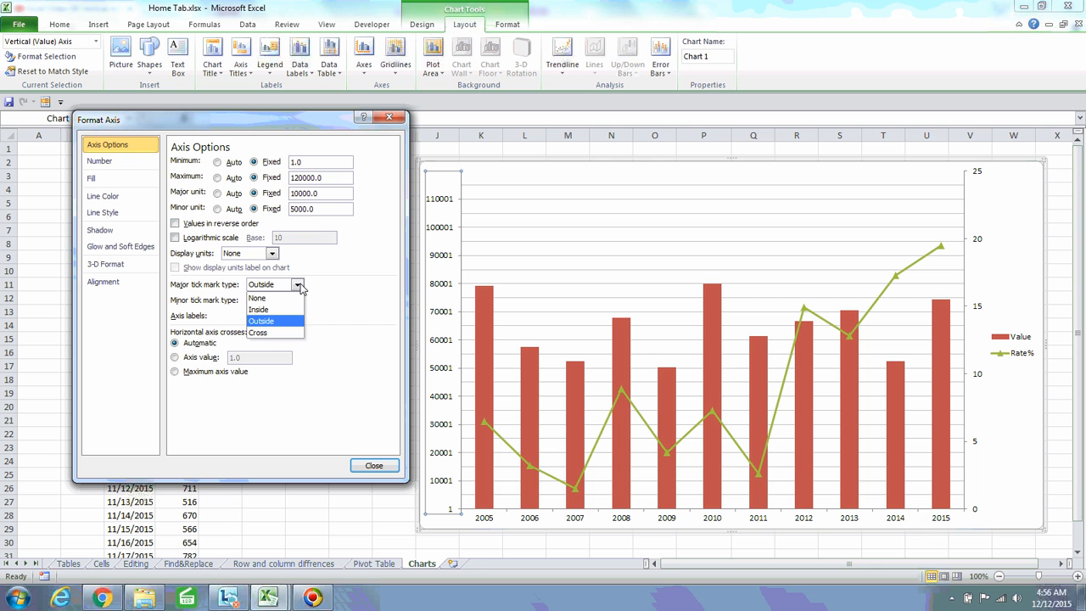
{"action": "left_click", "coordinate": [265, 310]}
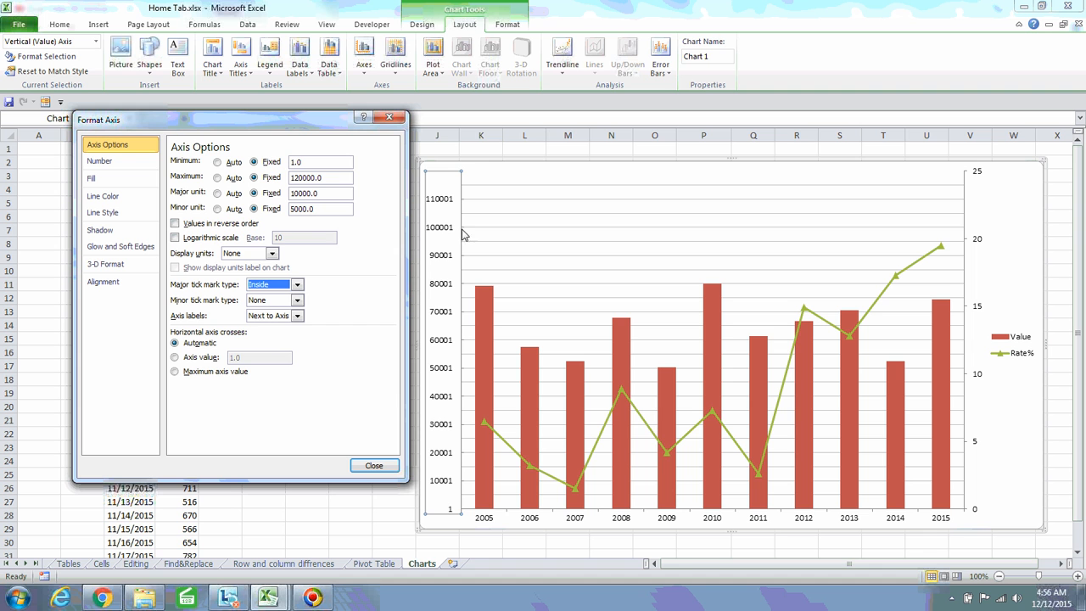
{"action": "left_click", "coordinate": [297, 285]}
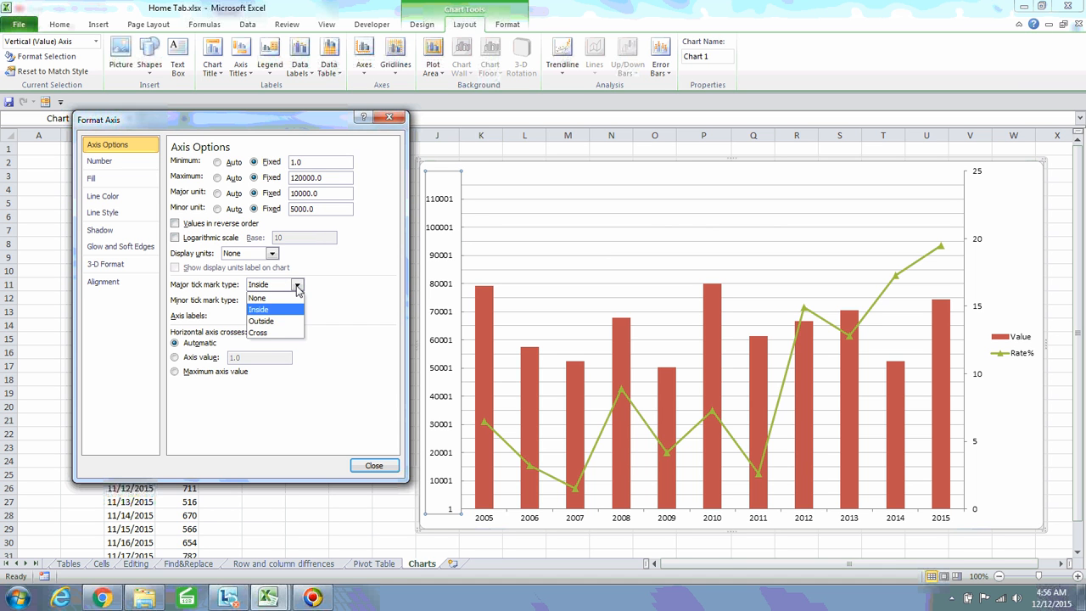
{"action": "left_click", "coordinate": [270, 337]}
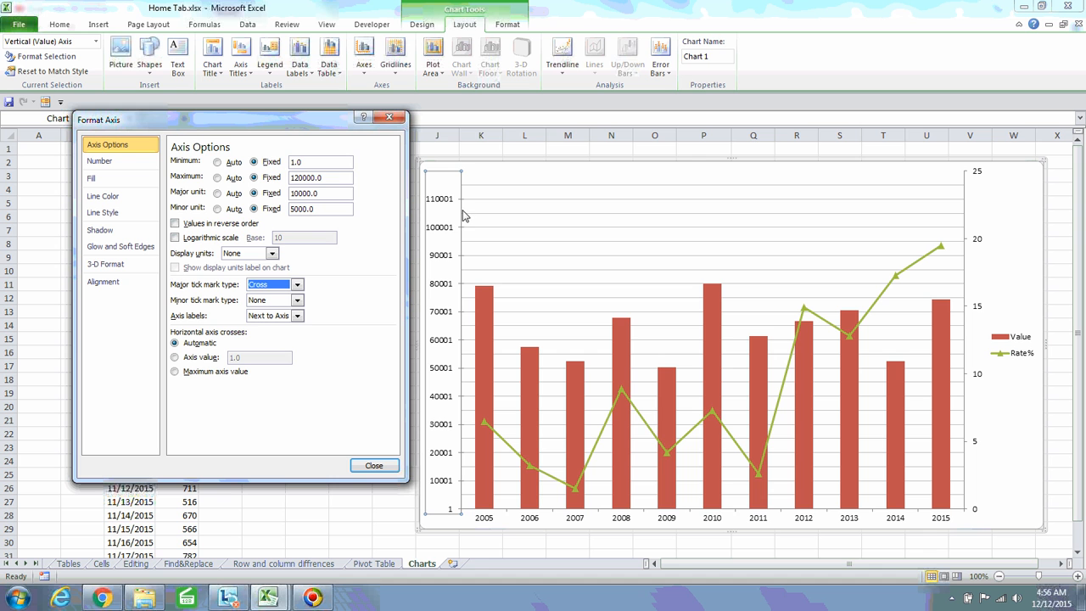
{"action": "left_click", "coordinate": [297, 285]}
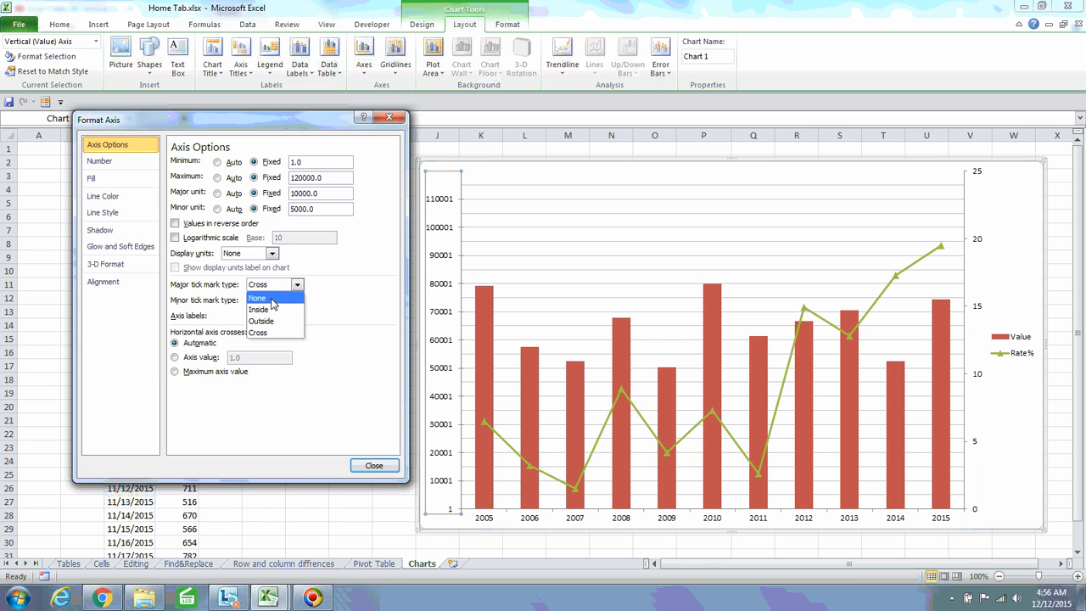
{"action": "left_click", "coordinate": [273, 299]}
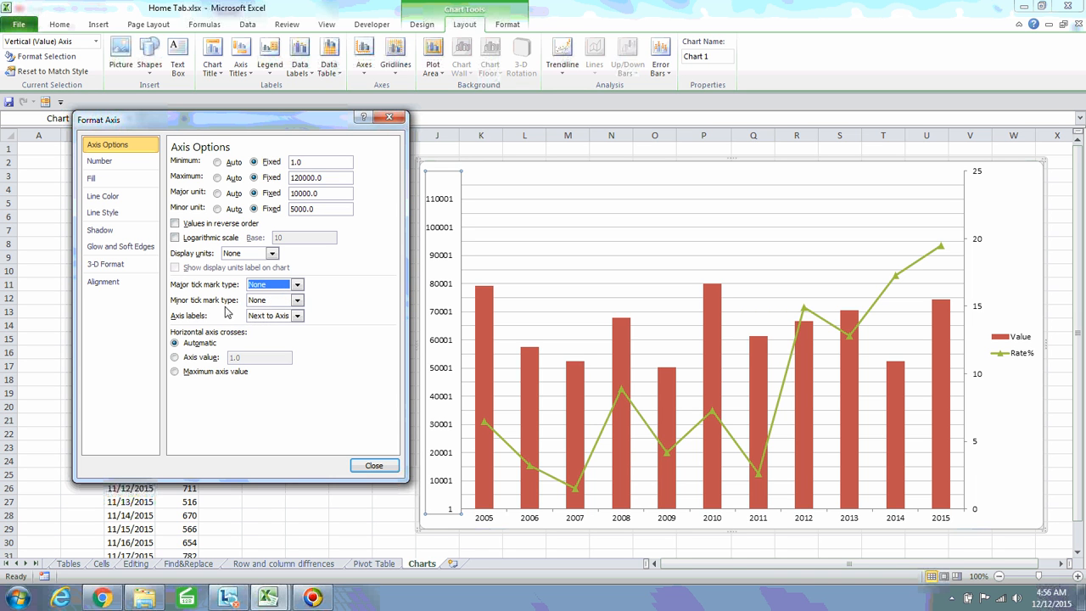
{"action": "left_click", "coordinate": [472, 213]}
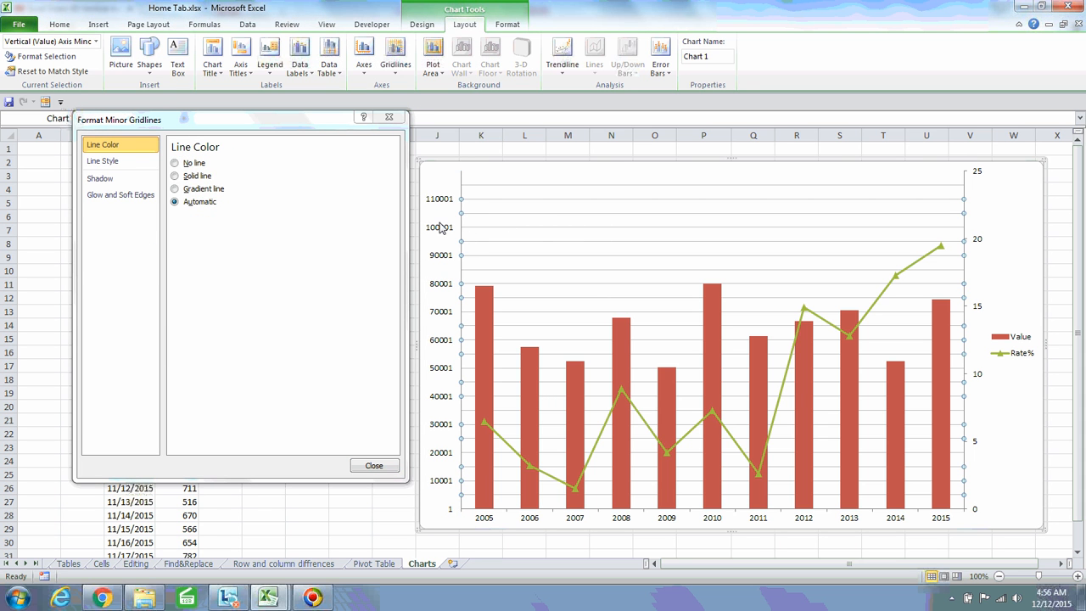
Try Outside minor tick marks on the vertical axis, then set them to None
{"action": "left_click", "coordinate": [440, 227]}
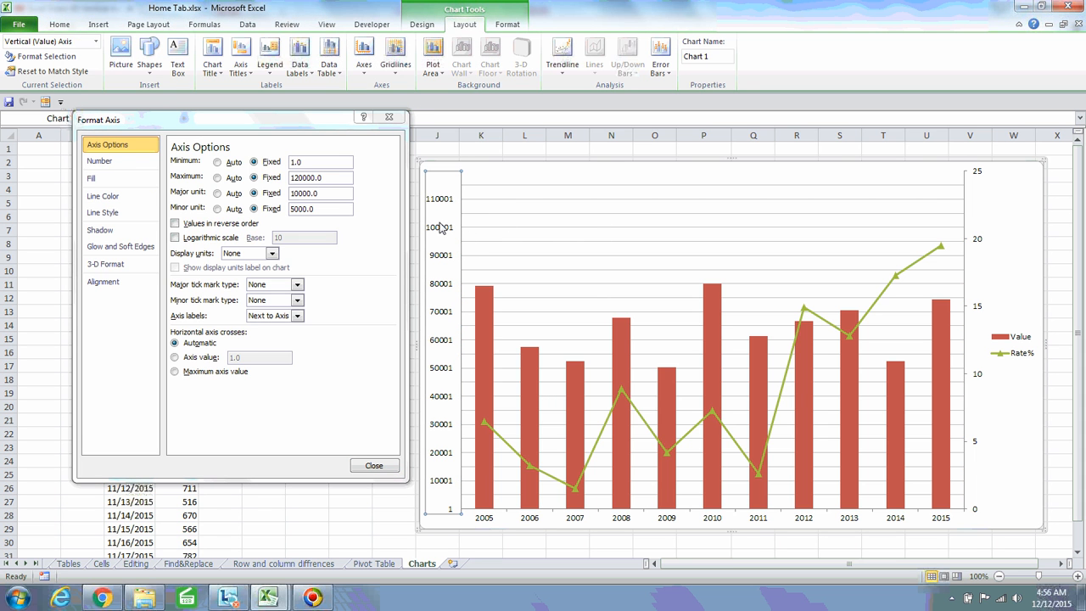
{"action": "left_click", "coordinate": [297, 302]}
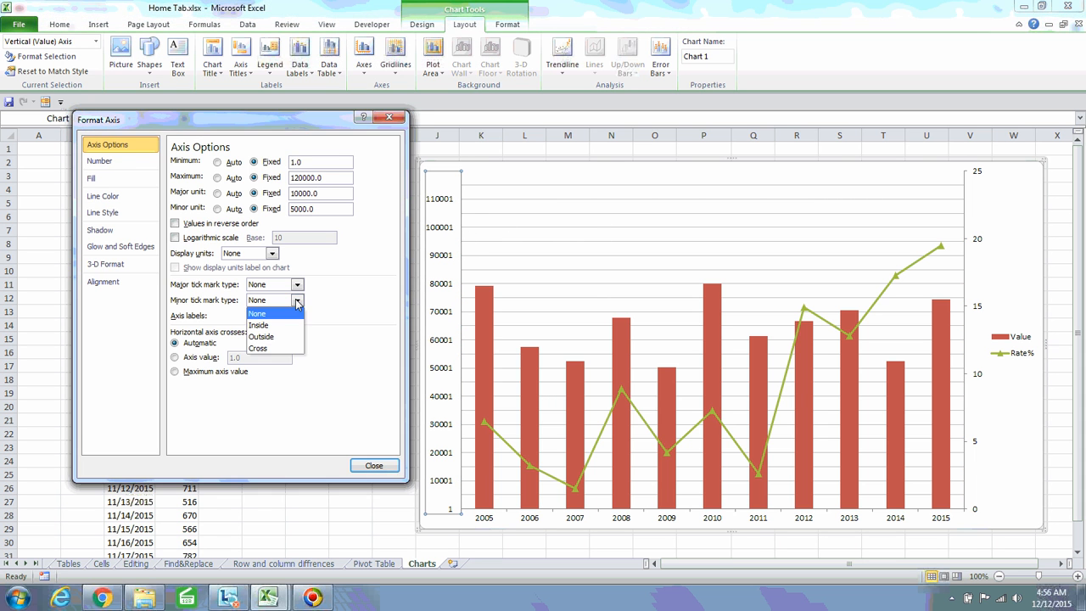
{"action": "left_click", "coordinate": [274, 343]}
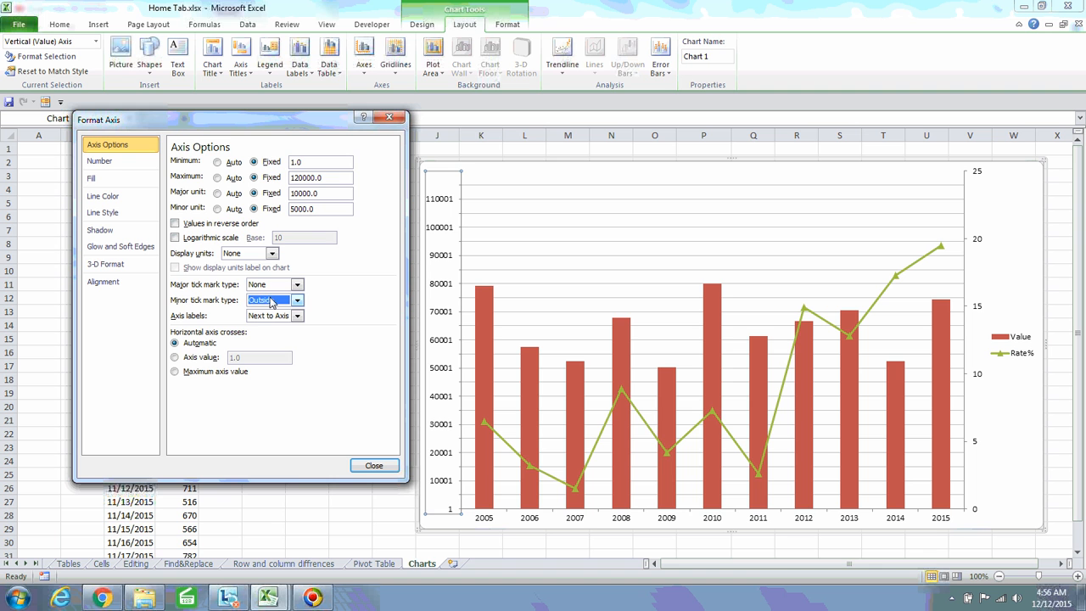
{"action": "left_click", "coordinate": [296, 301]}
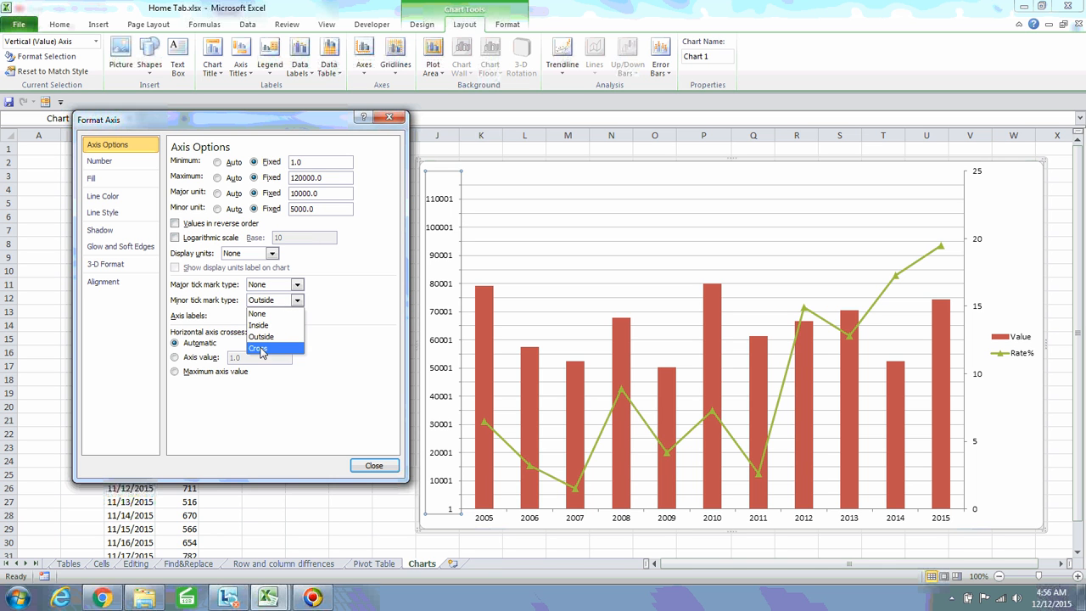
{"action": "left_click", "coordinate": [273, 314]}
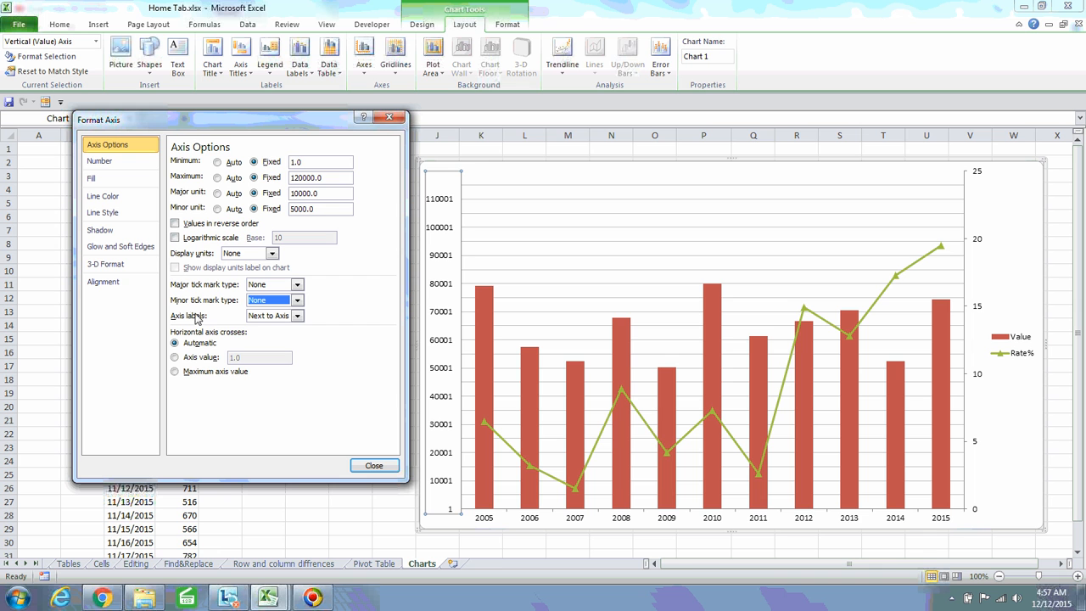
Try High, Low and None axis label positions, then return labels to Next to Axis
{"action": "left_click", "coordinate": [297, 316]}
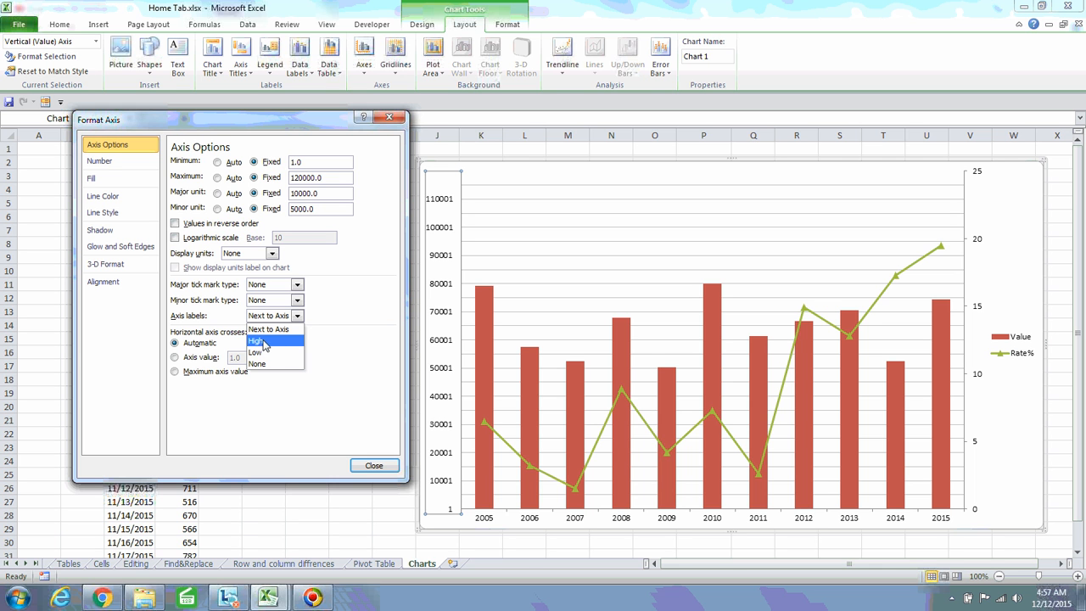
{"action": "left_click", "coordinate": [278, 340]}
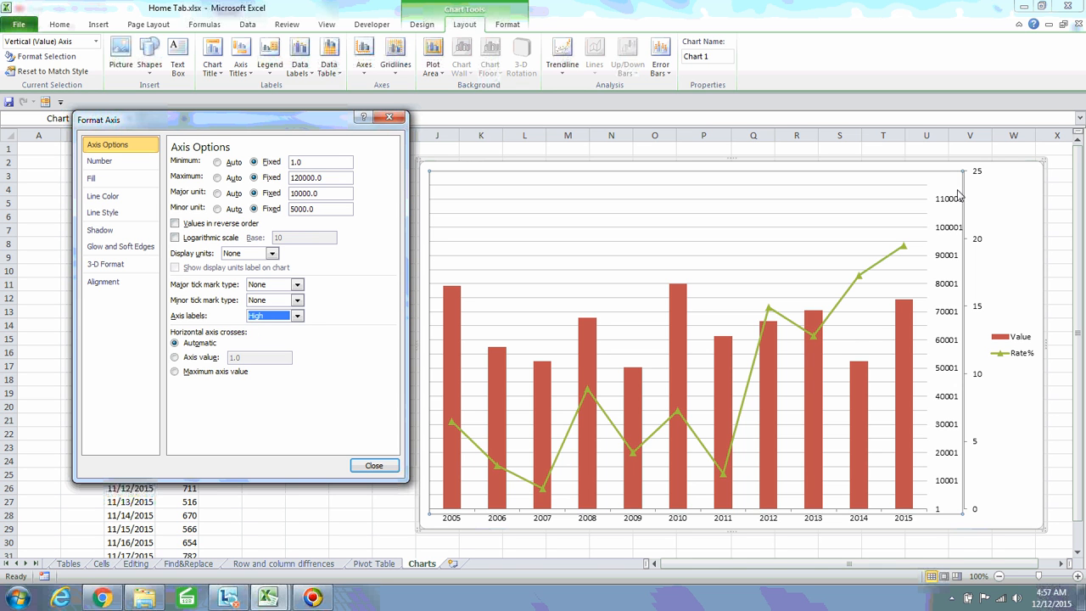
{"action": "left_click", "coordinate": [297, 316]}
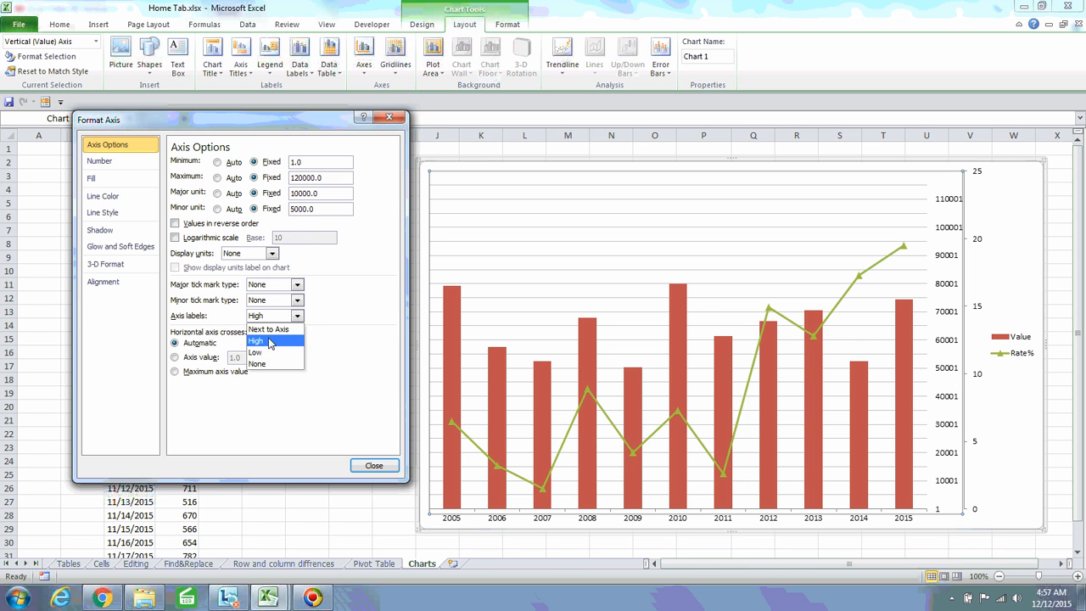
{"action": "left_click", "coordinate": [261, 353]}
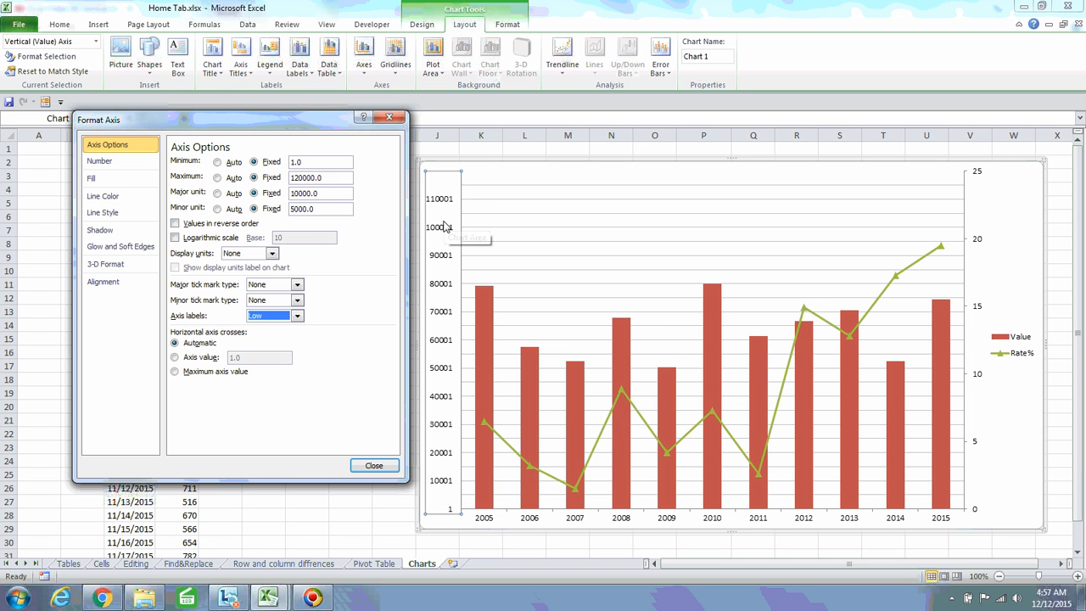
{"action": "left_click", "coordinate": [296, 316]}
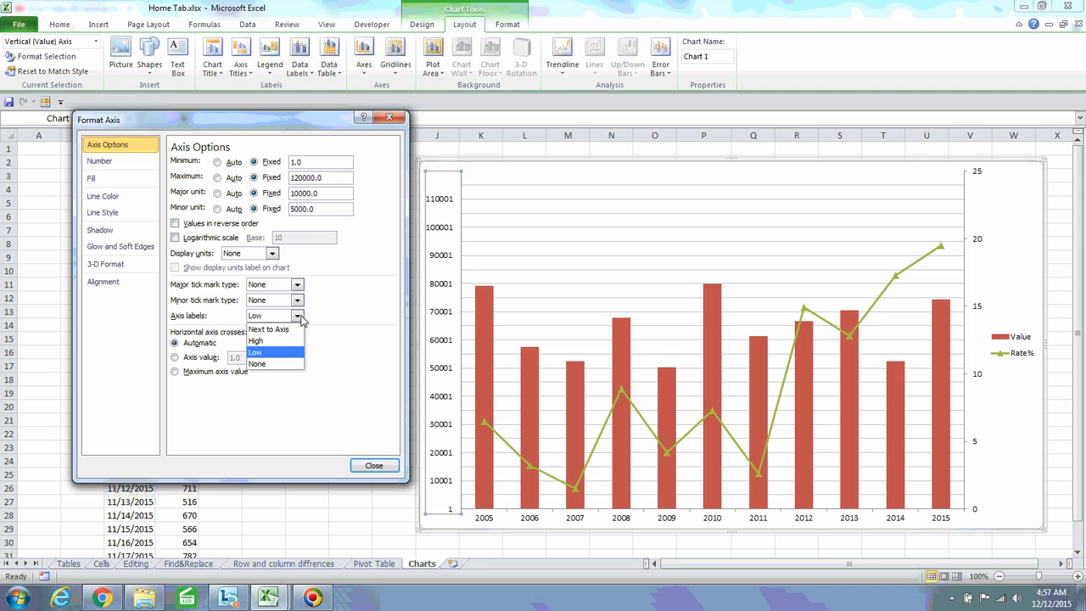
{"action": "left_click", "coordinate": [257, 364]}
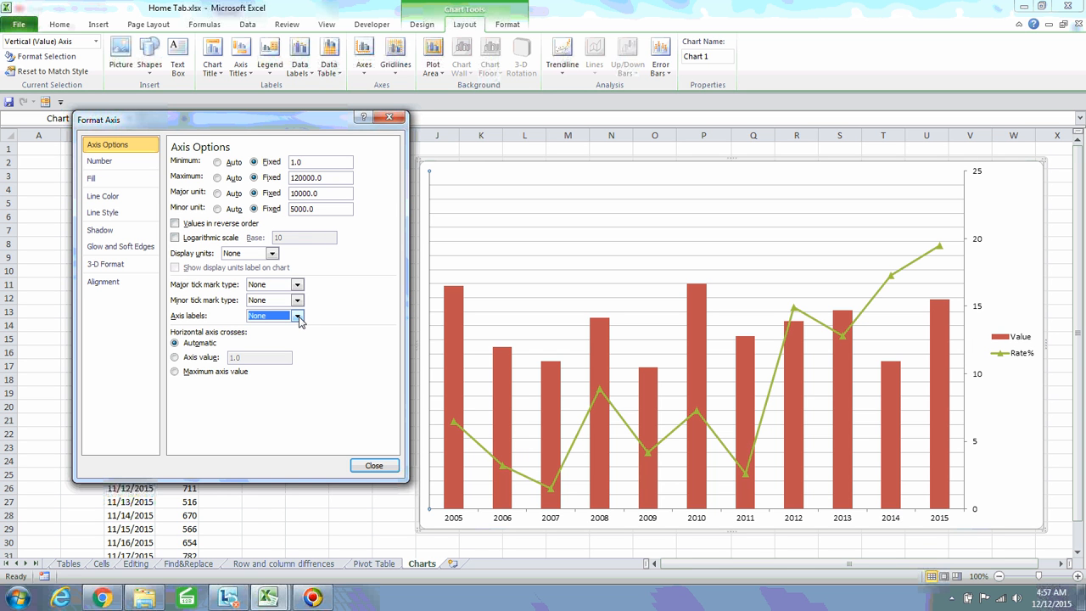
{"action": "left_click", "coordinate": [298, 317]}
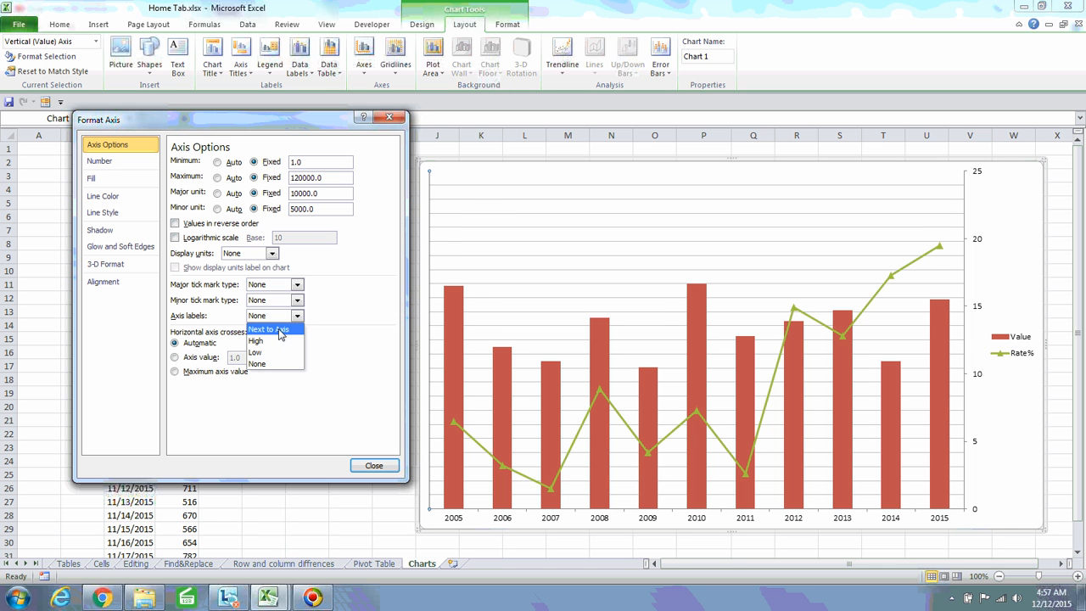
{"action": "left_click", "coordinate": [280, 331]}
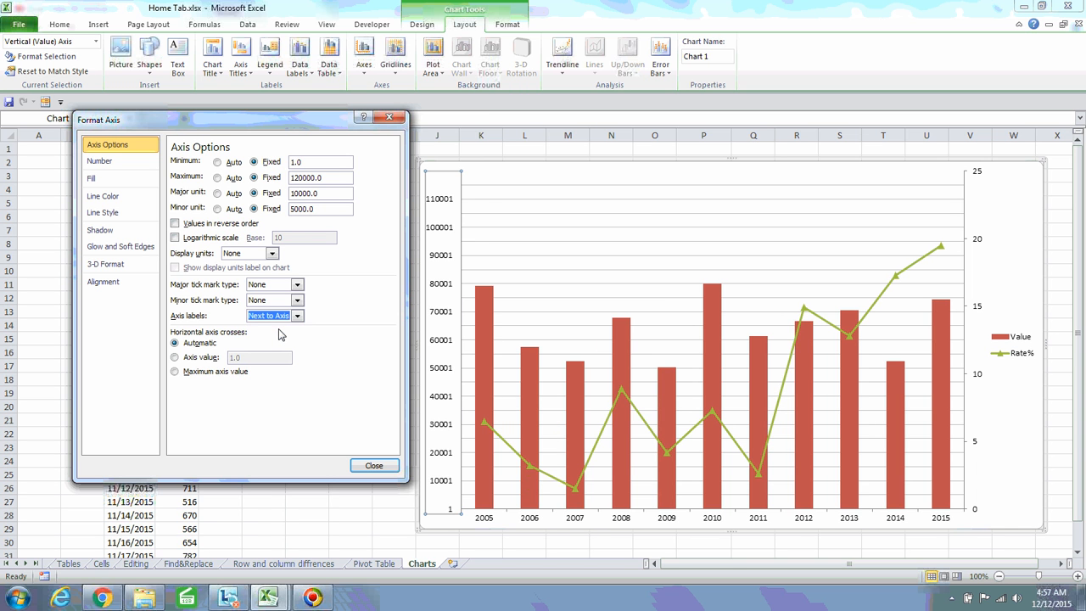
{"action": "left_click", "coordinate": [297, 316]}
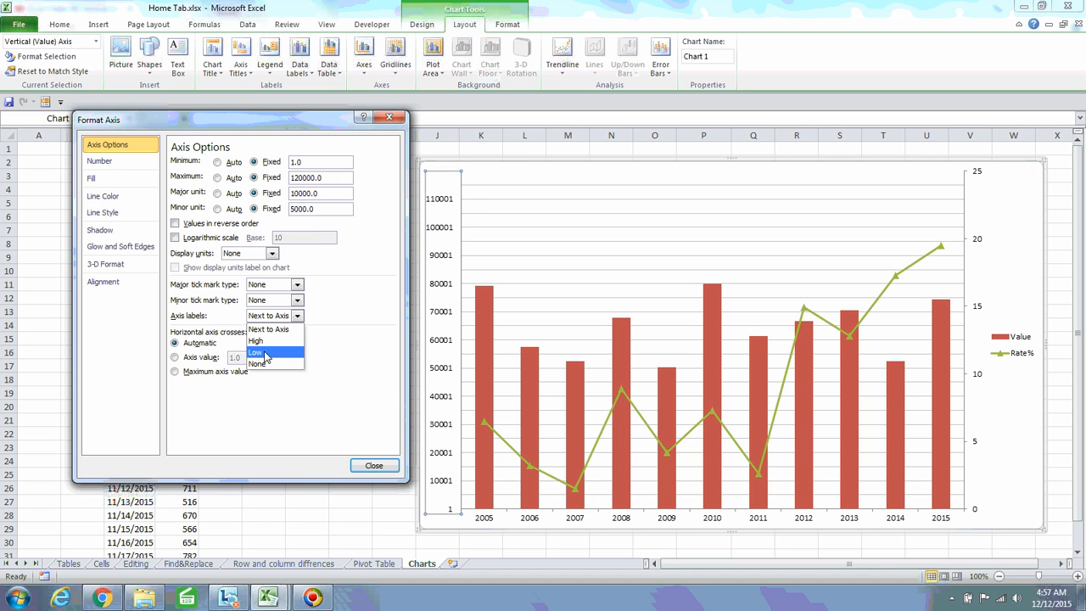
{"action": "left_click", "coordinate": [259, 352]}
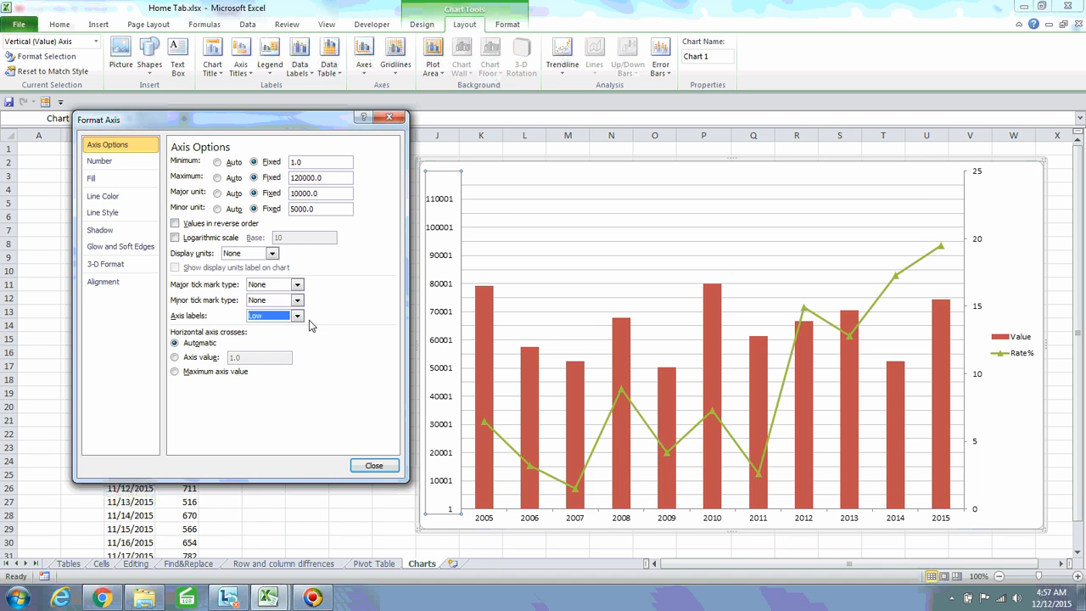
{"action": "left_click", "coordinate": [298, 315]}
{"action": "left_click", "coordinate": [275, 330]}
Make the horizontal axis cross at axis value 30000, then move it back to 0
{"action": "left_click", "coordinate": [175, 358]}
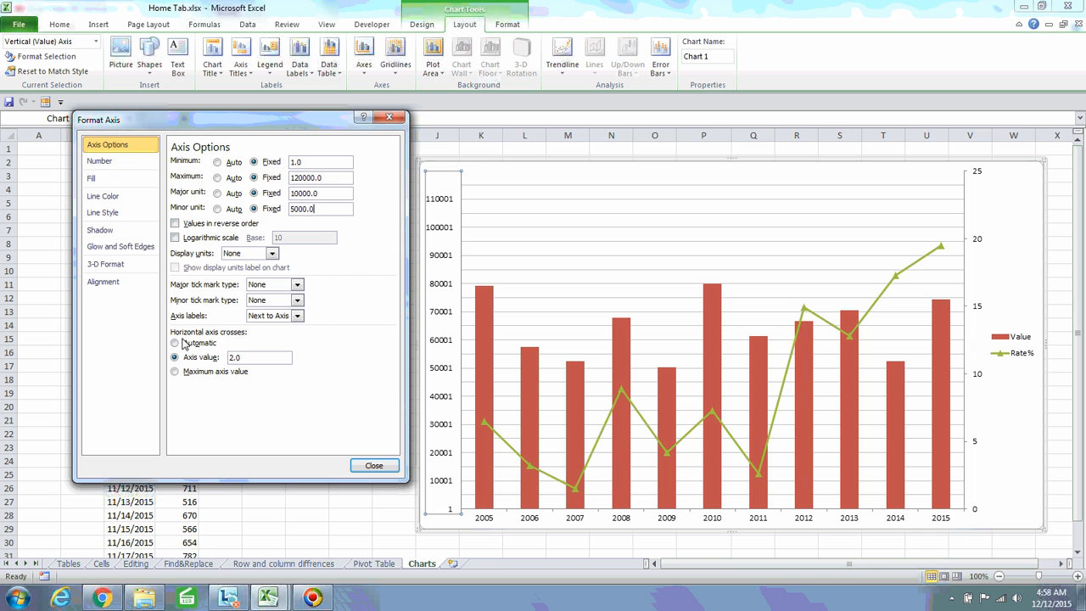
{"action": "left_click", "coordinate": [233, 358]}
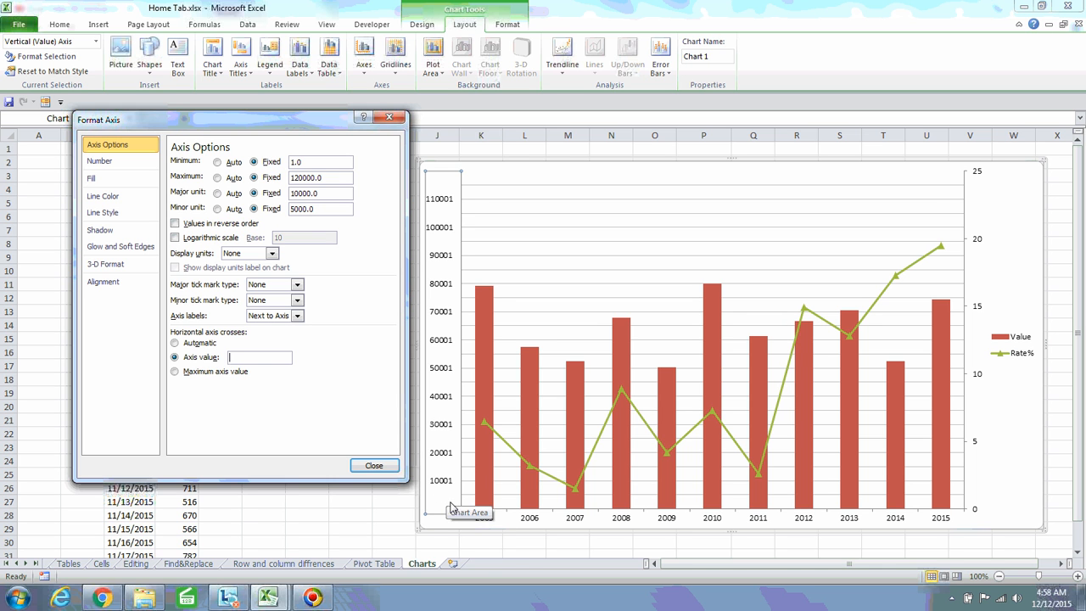
{"action": "mouse_move", "coordinate": [484, 456]}
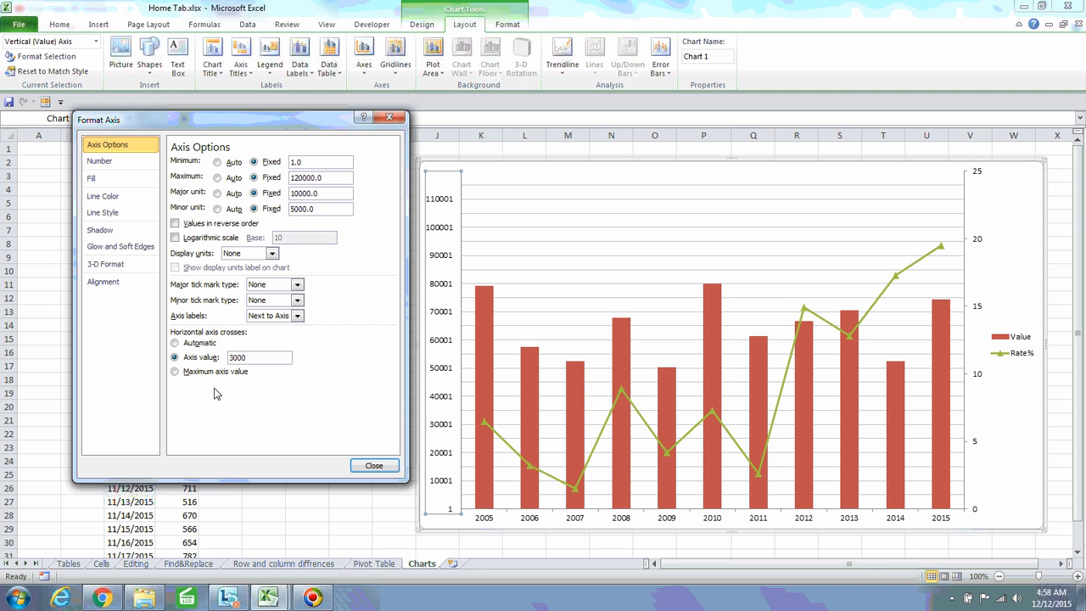
{"action": "left_click", "coordinate": [334, 180]}
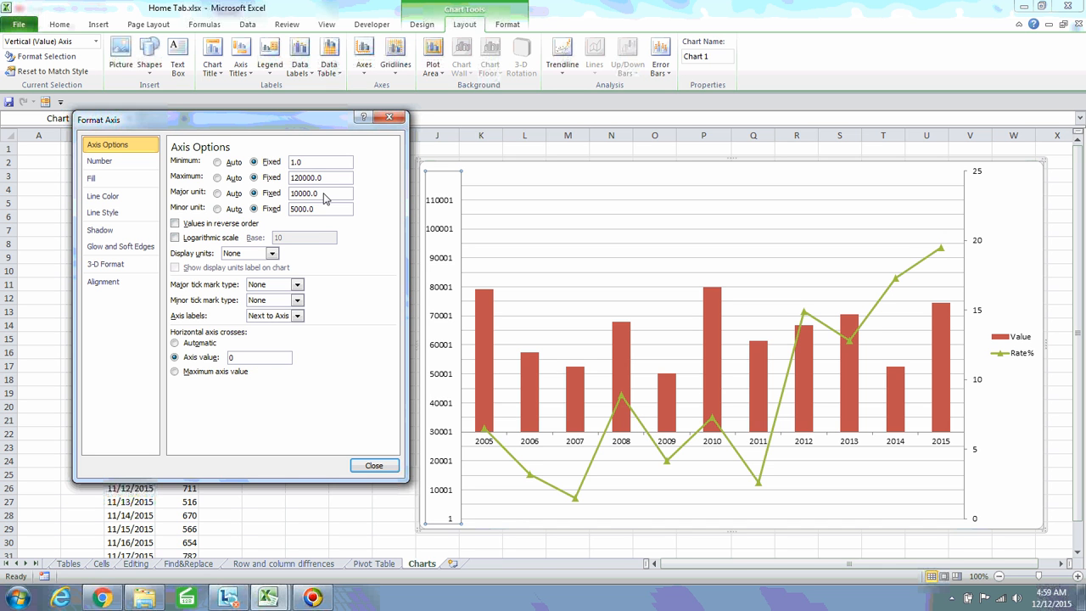
{"action": "left_click", "coordinate": [325, 196]}
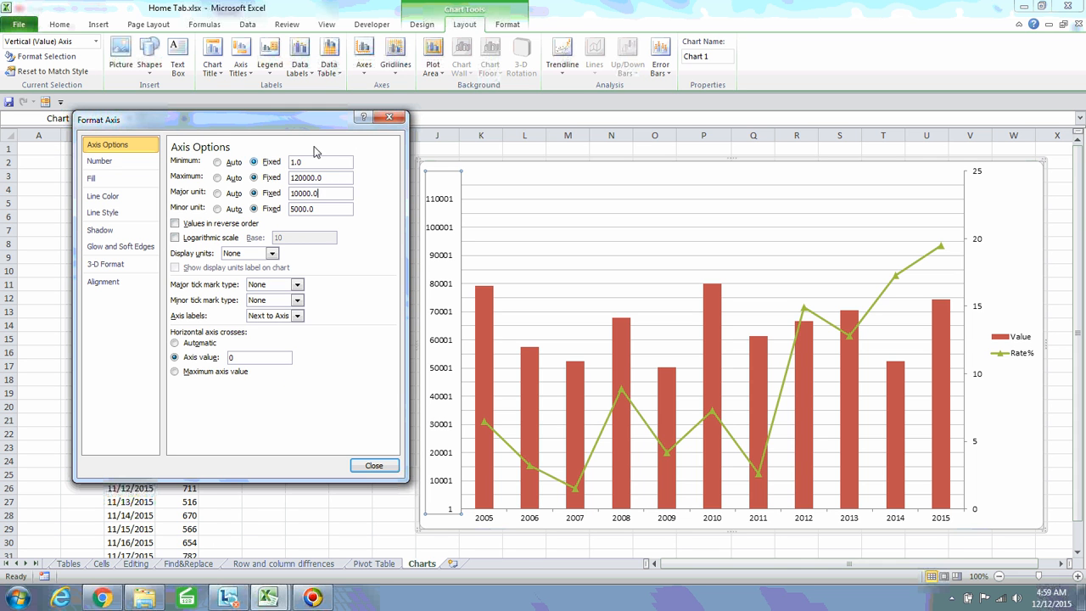
{"action": "left_click", "coordinate": [999, 214]}
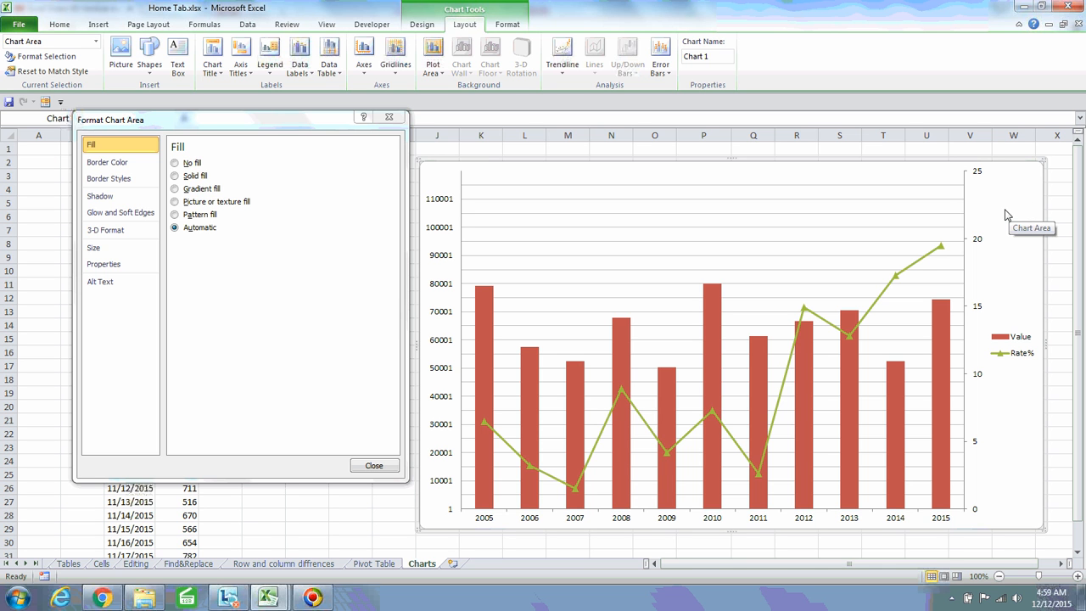
{"action": "left_click", "coordinate": [450, 233]}
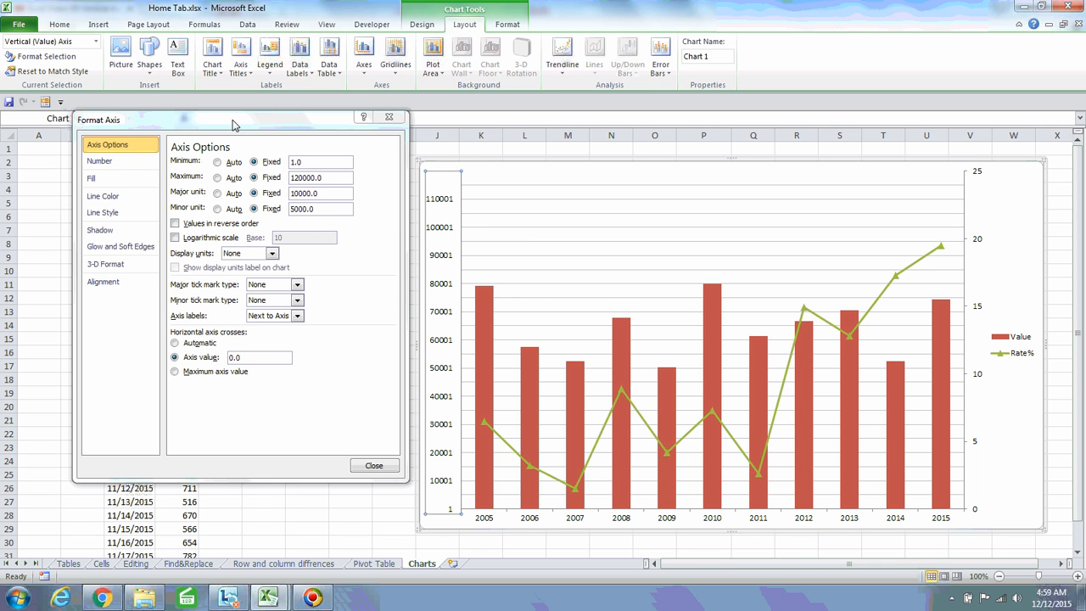
{"action": "left_click_drag", "start_coordinate": [254, 124], "coordinate": [761, 108]}
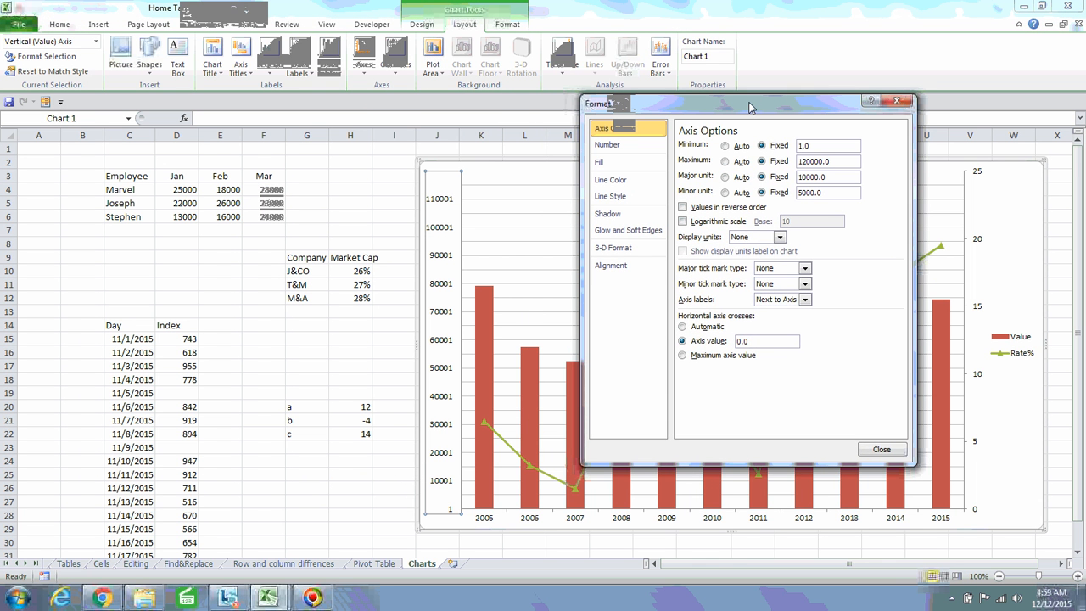
{"action": "left_click", "coordinate": [129, 256]}
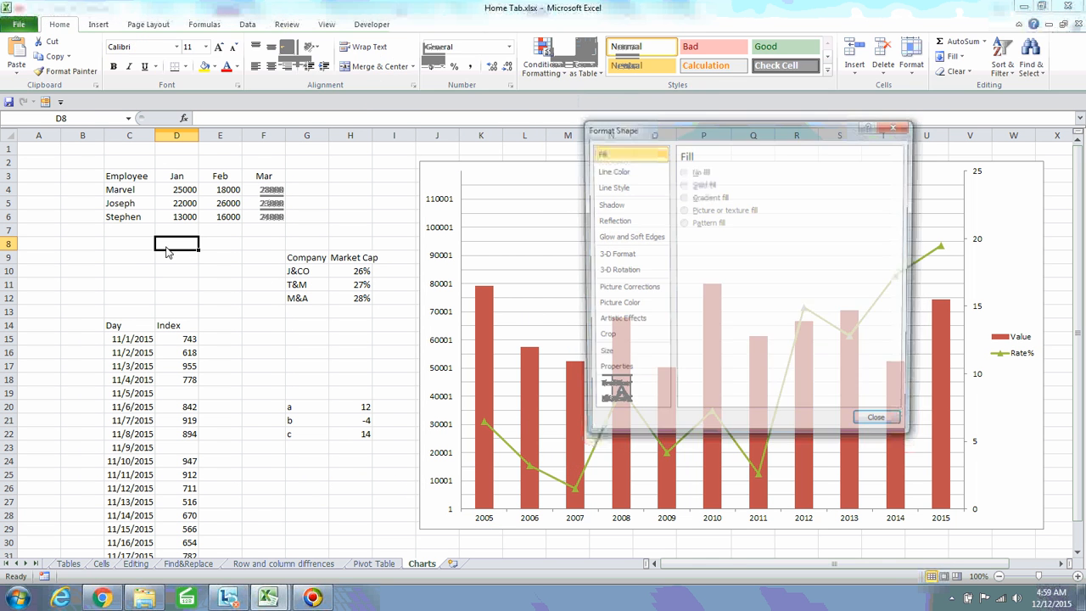
{"action": "left_click", "coordinate": [100, 260]}
{"action": "left_click", "coordinate": [40, 164]}
{"action": "left_click", "coordinate": [146, 270]}
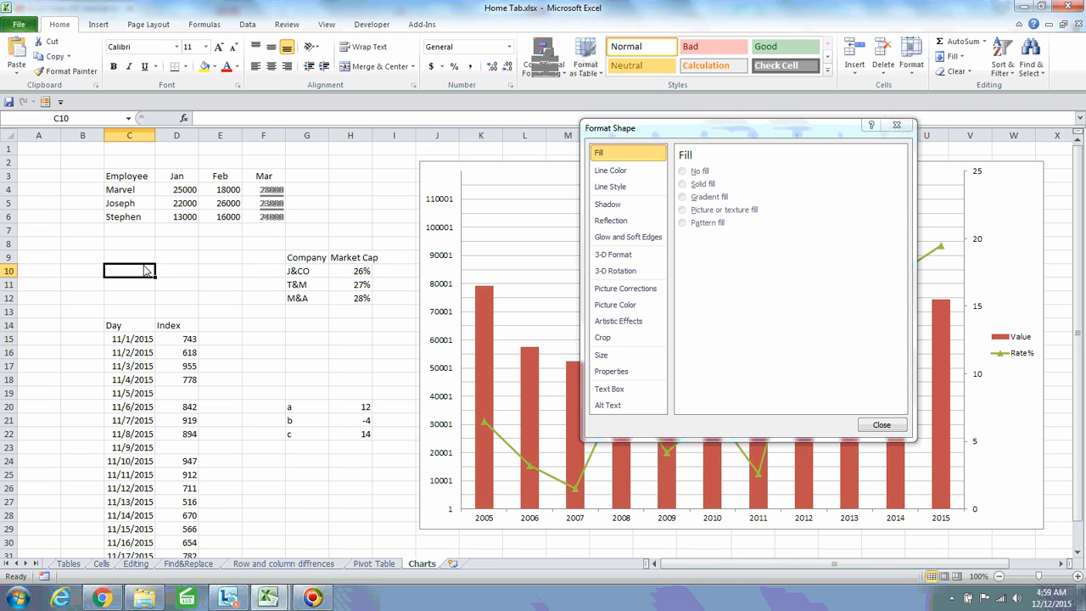
{"action": "type", "text": "12333445456566"}
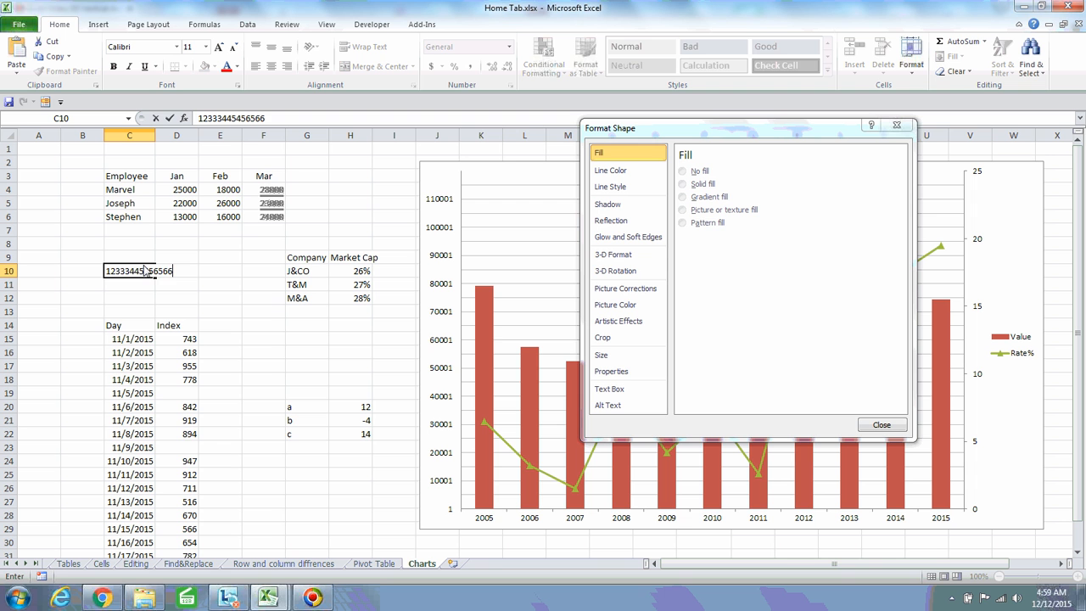
{"action": "key", "text": "Escape"}
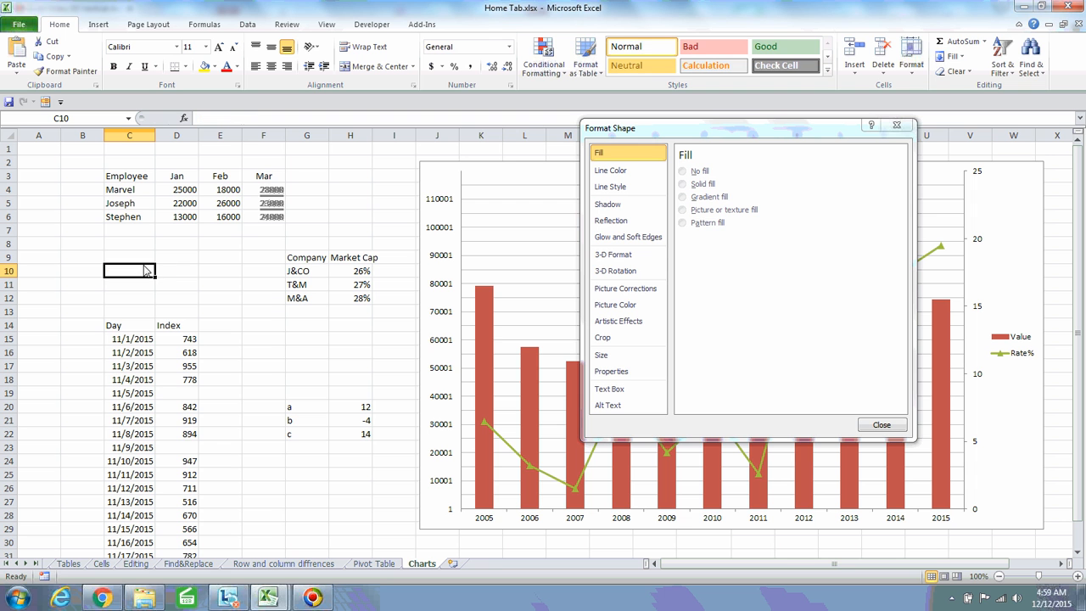
{"action": "left_click_drag", "start_coordinate": [657, 133], "coordinate": [310, 123]}
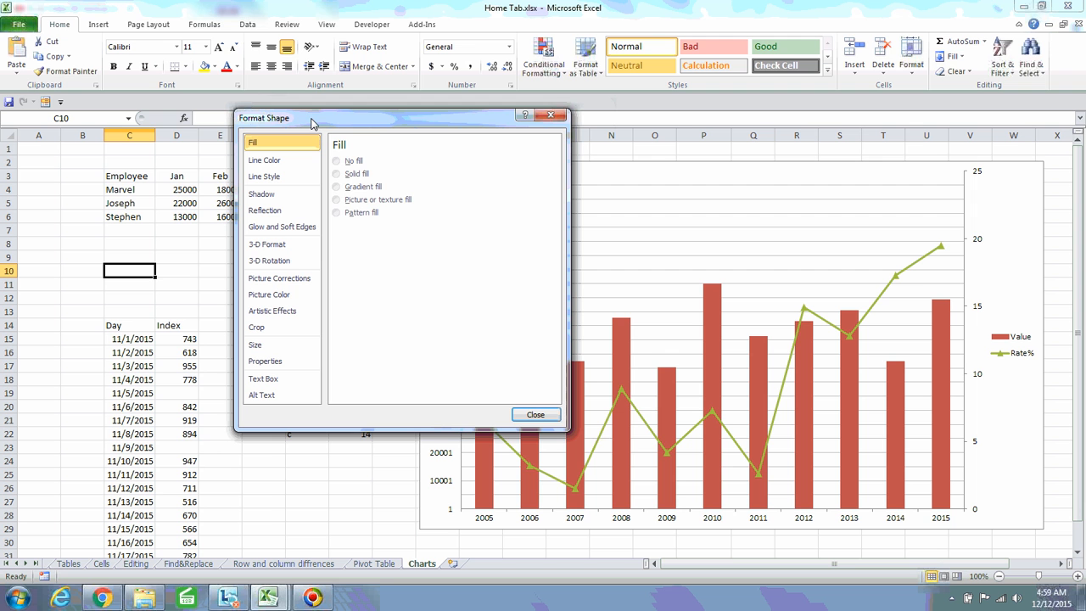
{"action": "left_click_drag", "start_coordinate": [380, 126], "coordinate": [233, 121]}
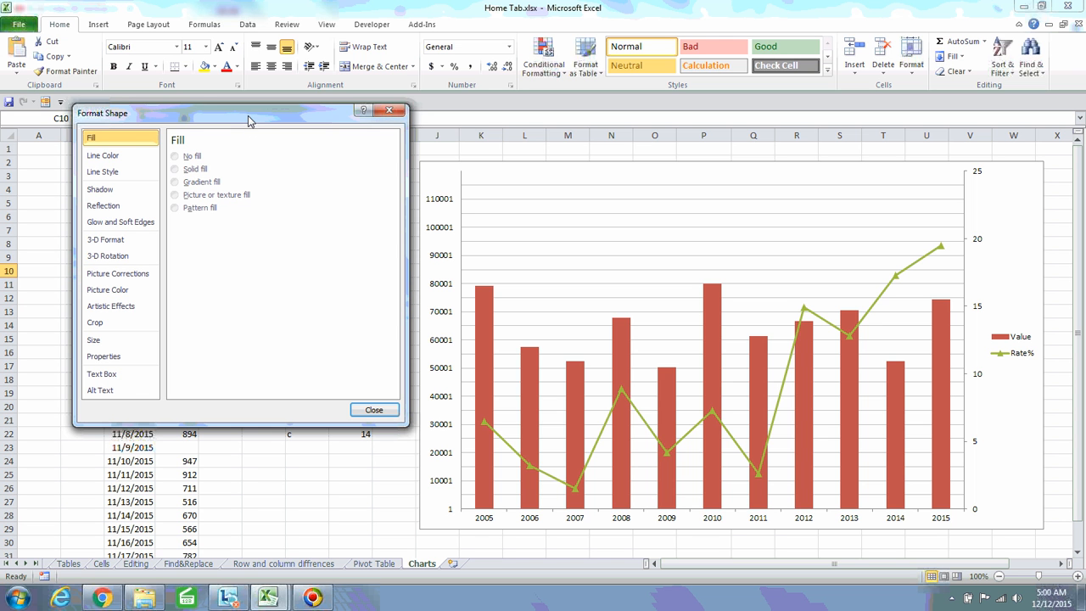
{"action": "left_click_drag", "start_coordinate": [248, 120], "coordinate": [212, 105]}
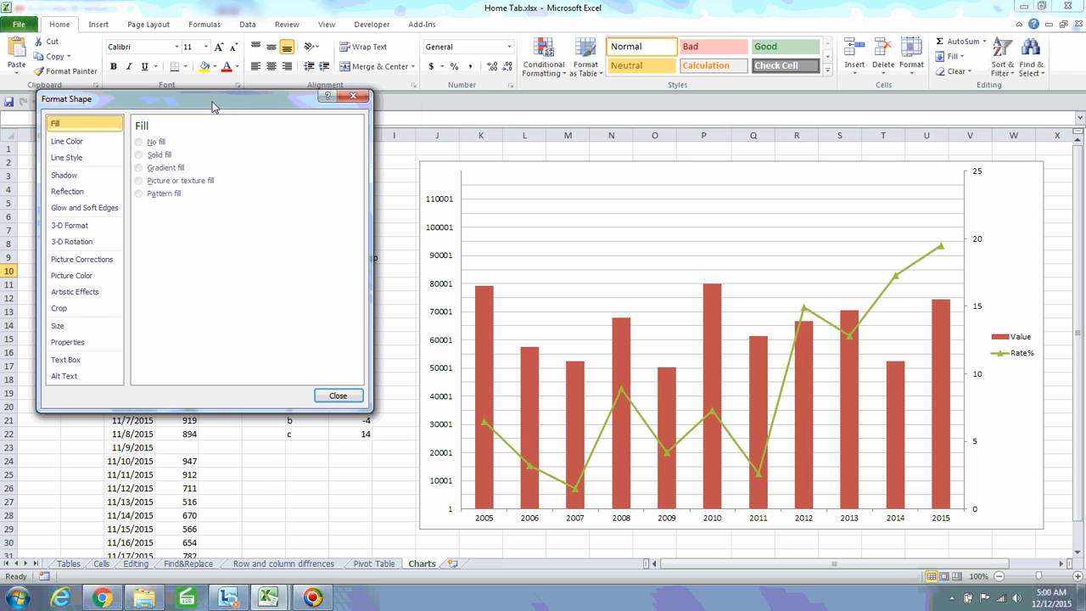
{"action": "left_click", "coordinate": [397, 234]}
{"action": "left_click", "coordinate": [303, 487]}
{"action": "type", "text": "dfojeaioer9iuewar"}
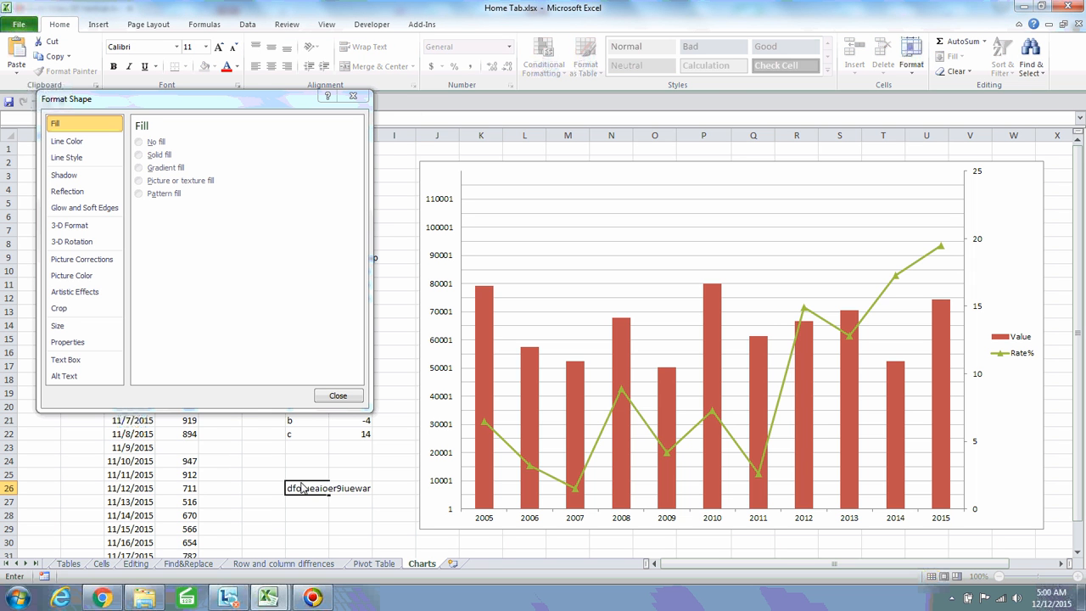
{"action": "key", "text": "Escape"}
{"action": "left_click", "coordinate": [983, 217]}
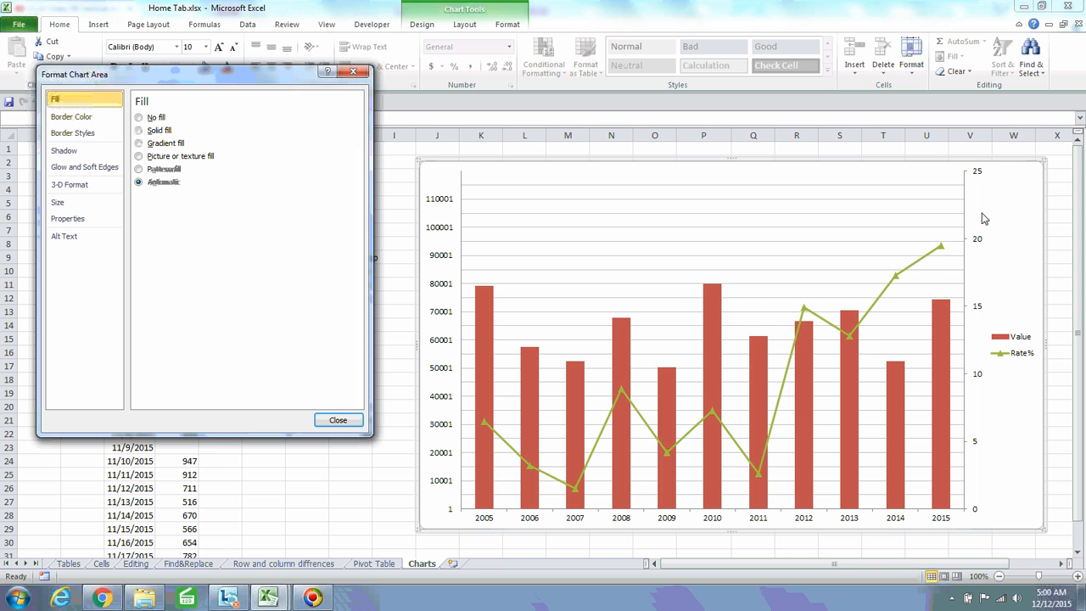
Fill only the 2005 Value column light blue and close the Format Data Point panel
{"action": "left_click", "coordinate": [480, 384]}
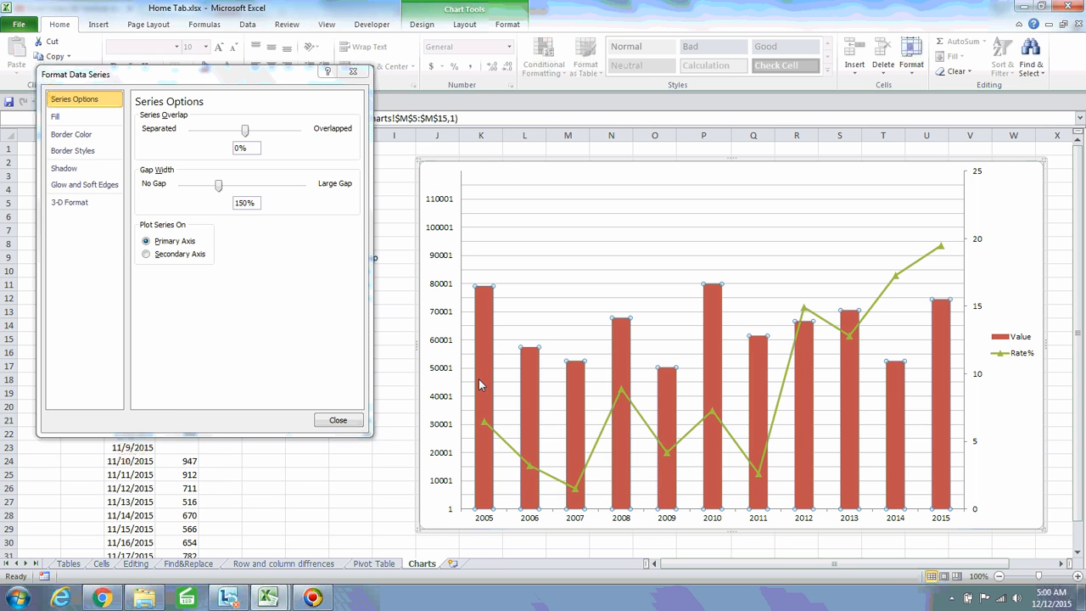
{"action": "left_click", "coordinate": [485, 369]}
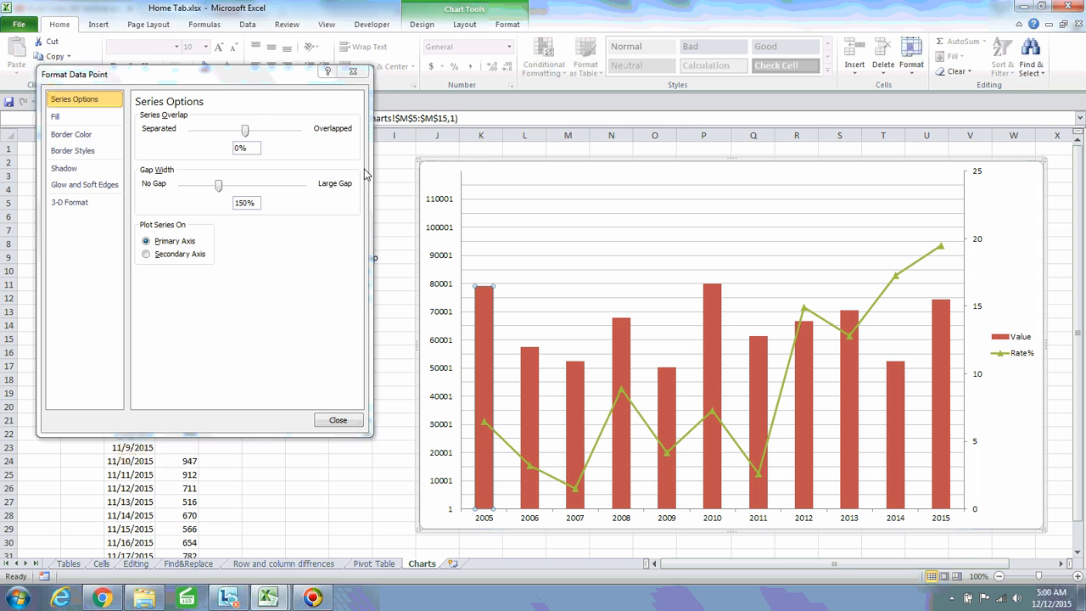
{"action": "left_click_drag", "start_coordinate": [227, 83], "coordinate": [234, 209]}
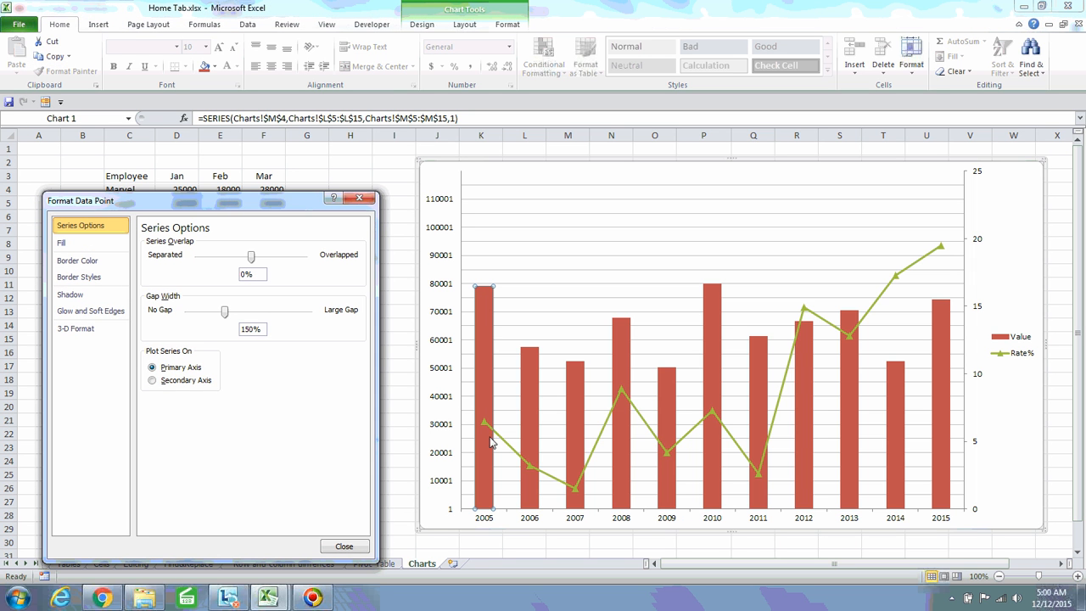
{"action": "left_click", "coordinate": [216, 67]}
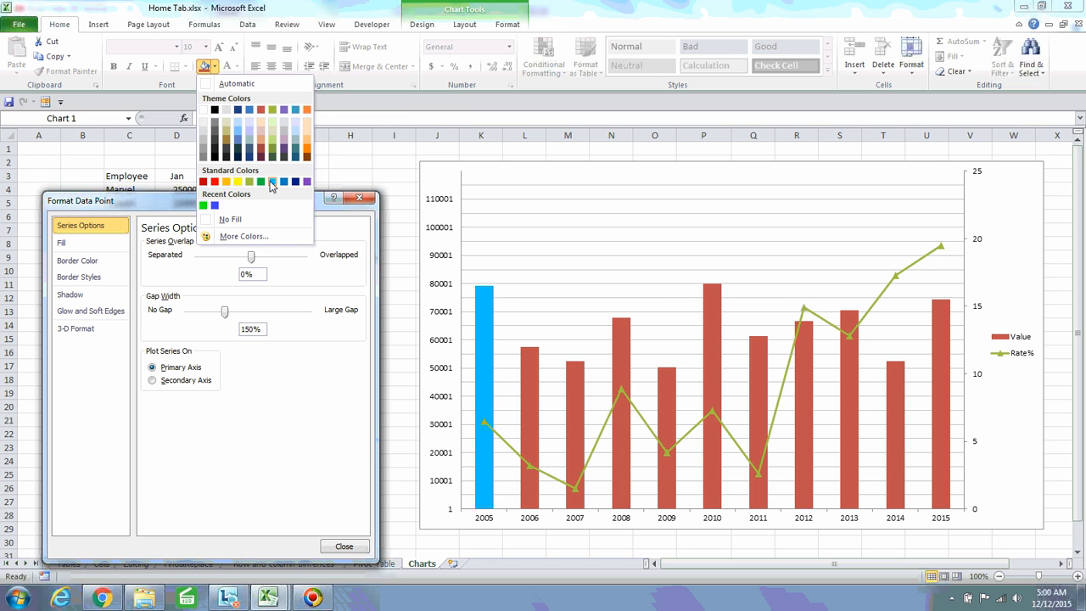
{"action": "left_click", "coordinate": [271, 182]}
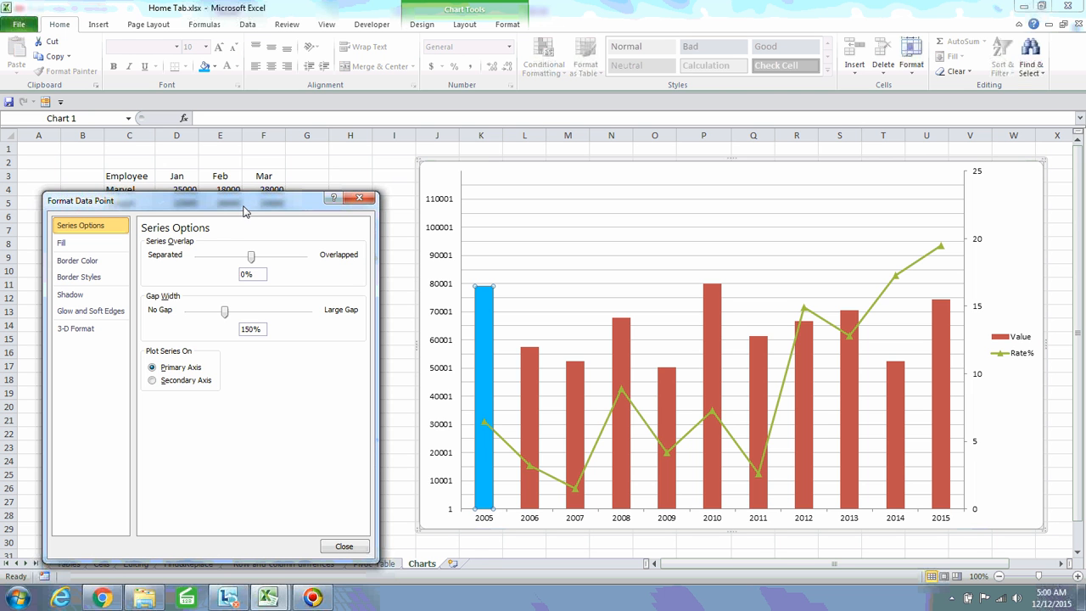
{"action": "left_click_drag", "start_coordinate": [244, 211], "coordinate": [319, 96]}
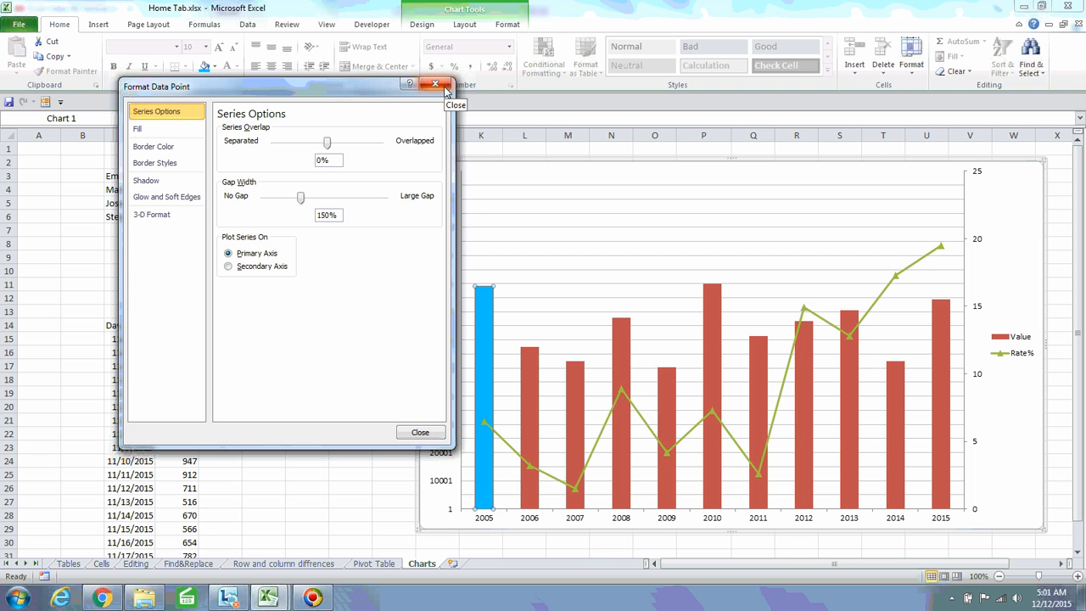
{"action": "left_click", "coordinate": [445, 87]}
{"action": "left_click", "coordinate": [289, 167]}
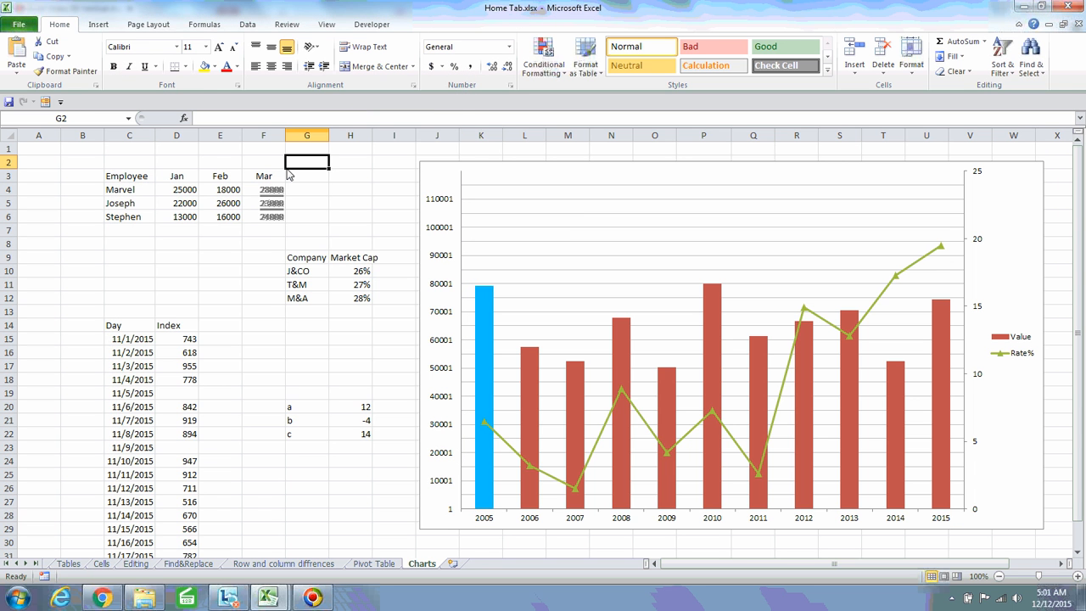
Open Find and Replace, select a few cells such as G16 and F15, then close it
{"action": "key", "text": "ctrl+f"}
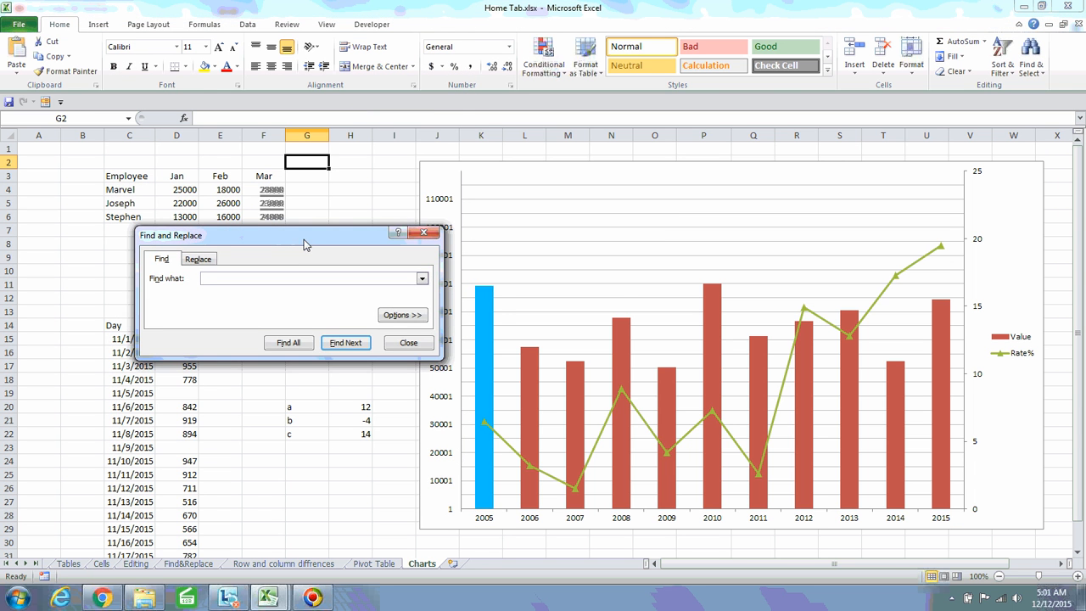
{"action": "left_click_drag", "start_coordinate": [301, 241], "coordinate": [539, 141]}
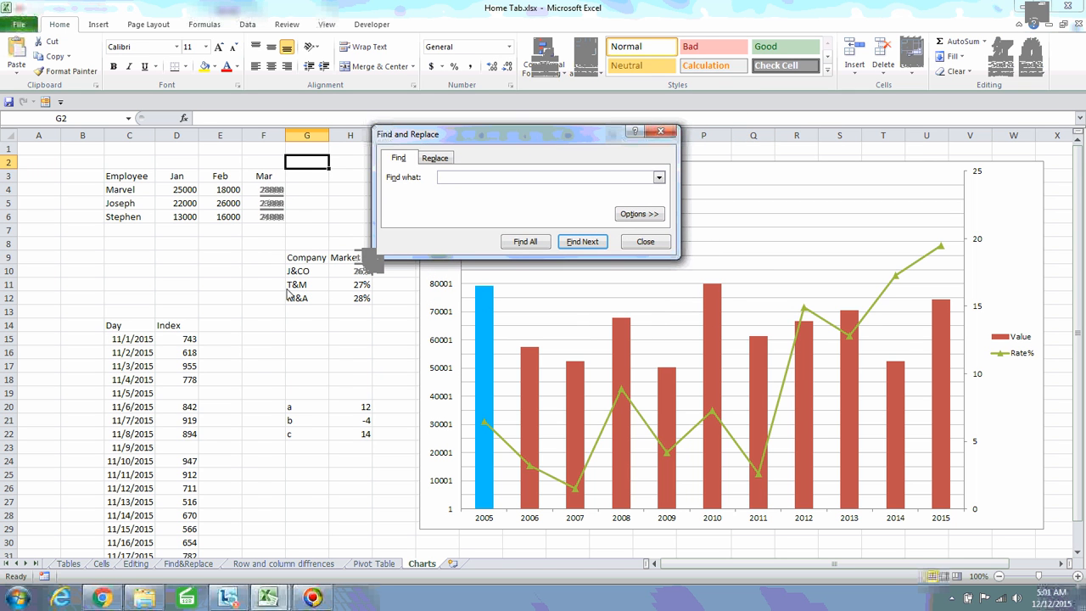
{"action": "left_click", "coordinate": [317, 357]}
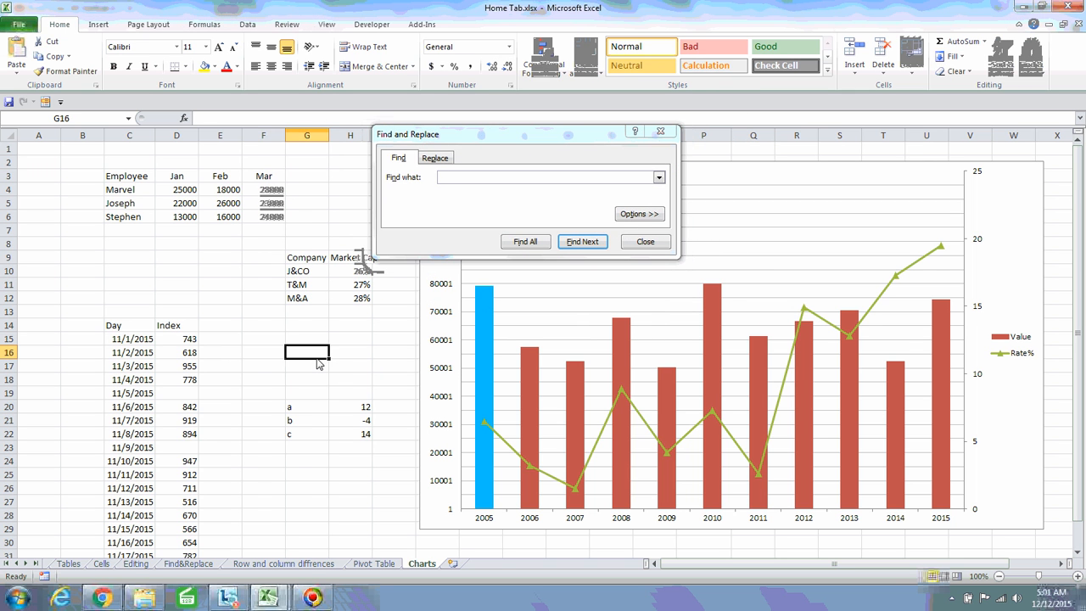
{"action": "left_click", "coordinate": [282, 458]}
{"action": "left_click", "coordinate": [300, 362]}
{"action": "left_click", "coordinate": [262, 341]}
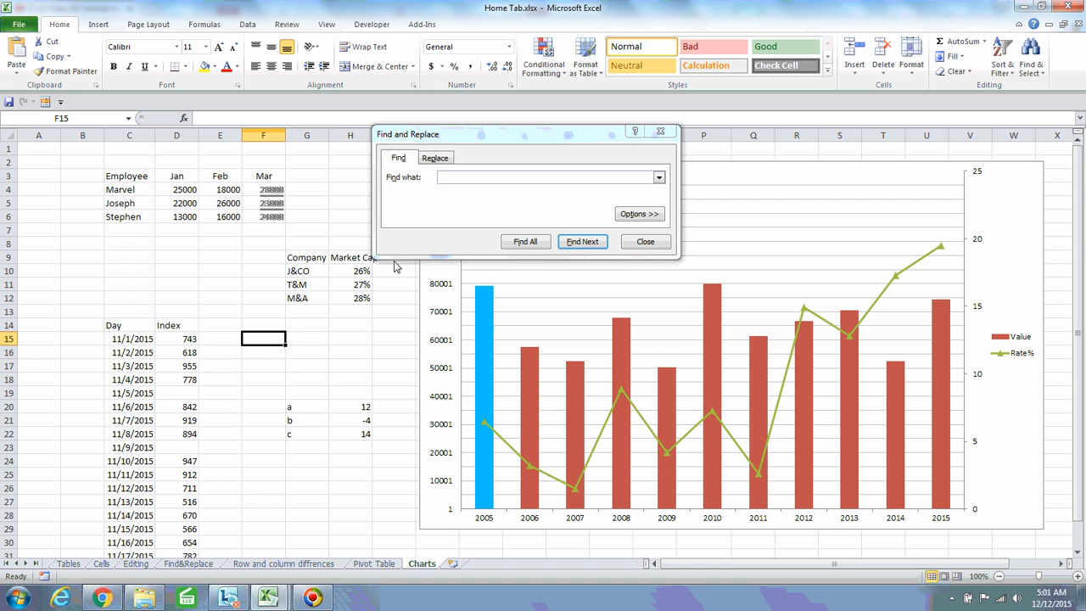
{"action": "left_click", "coordinate": [661, 134]}
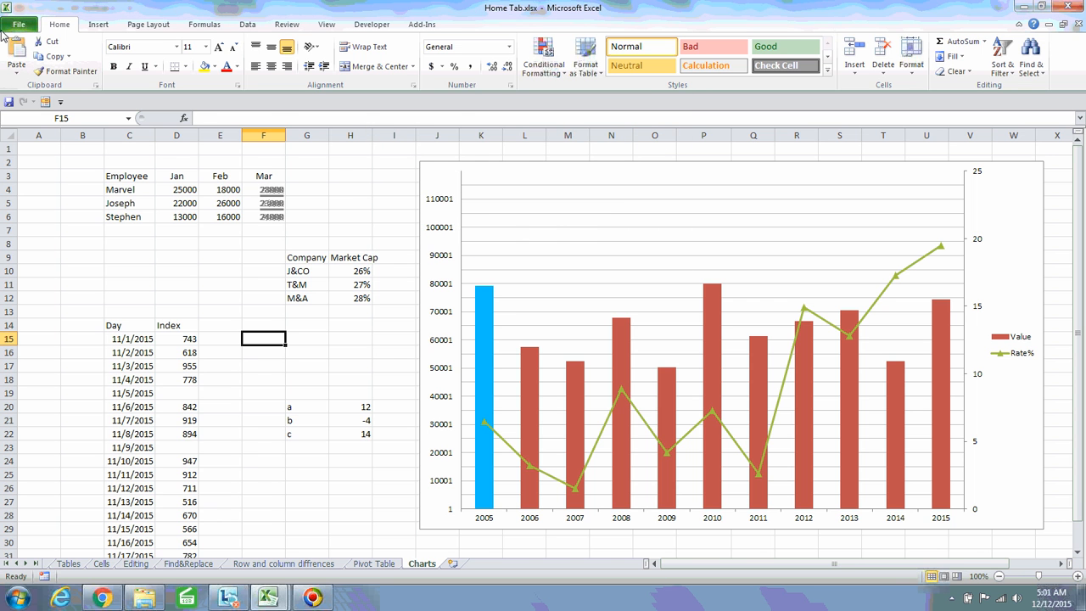
Visit the workbook Info view, return to the sheet, and open Save As with F12
{"action": "left_click", "coordinate": [17, 26]}
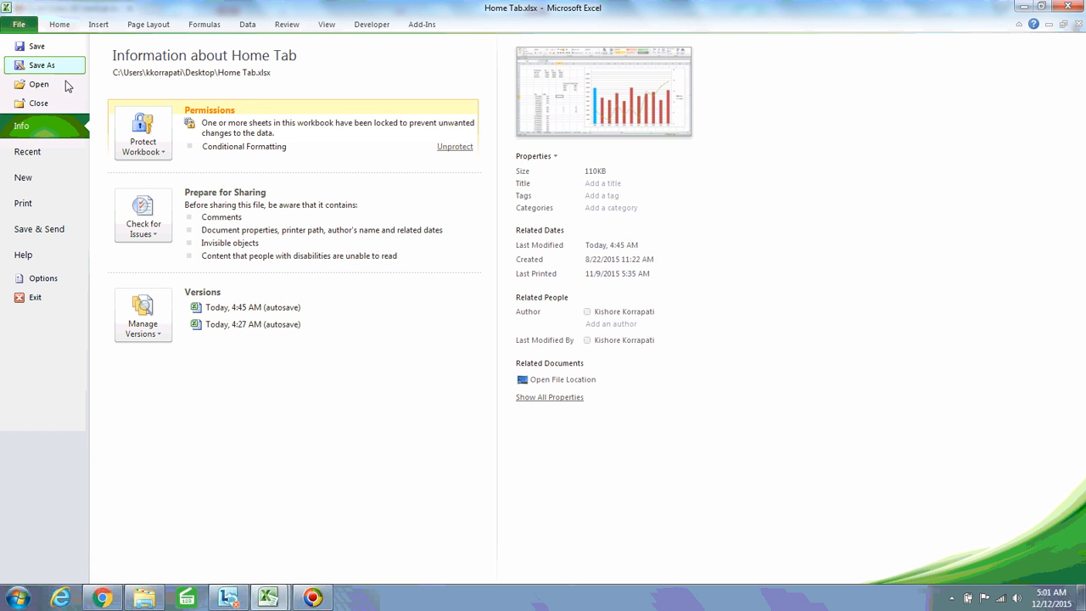
{"action": "key", "text": "Escape"}
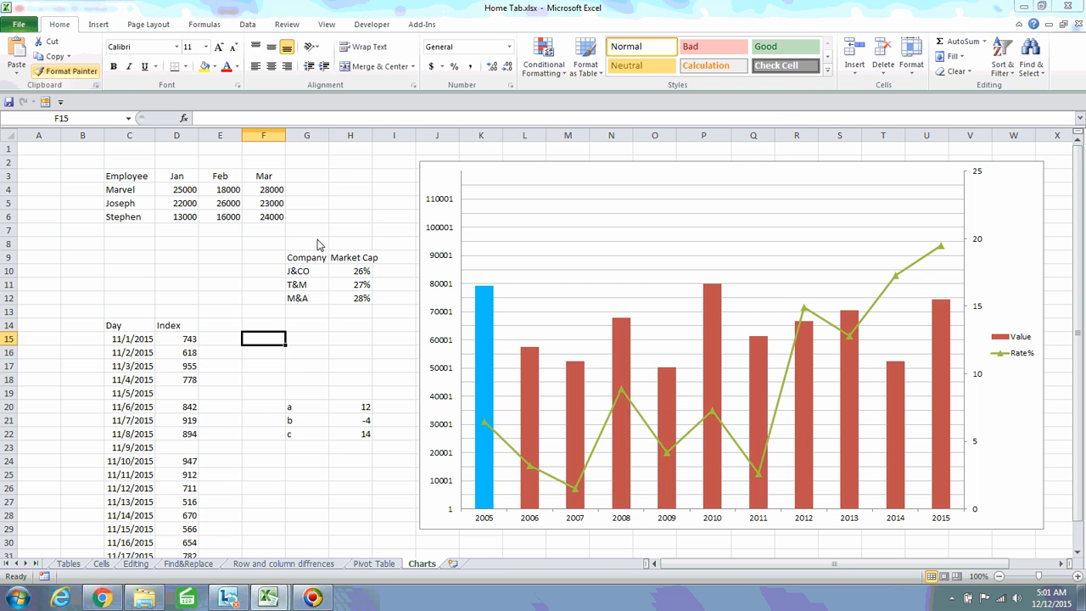
{"action": "key", "text": "F12"}
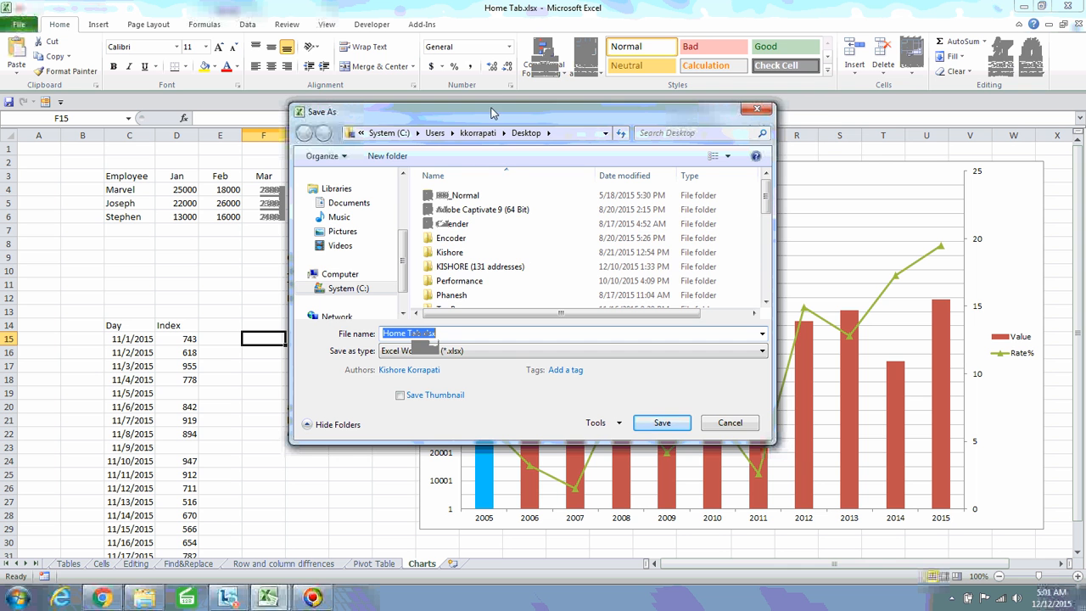
Reposition the Save As dialog, click the File name box, then close it without saving
{"action": "left_click_drag", "start_coordinate": [504, 118], "coordinate": [512, 95]}
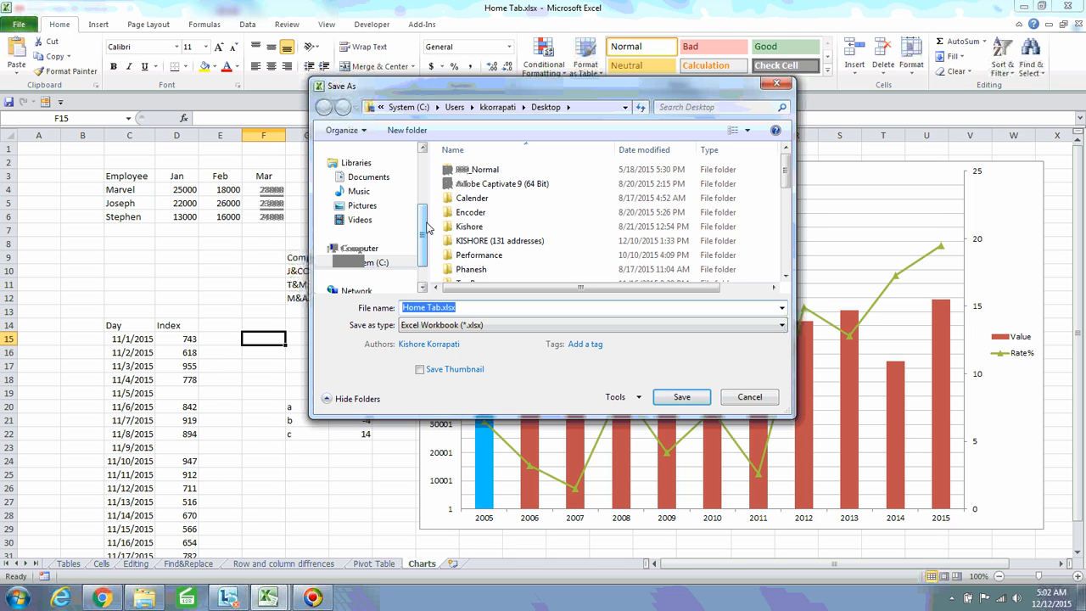
{"action": "left_click", "coordinate": [467, 312]}
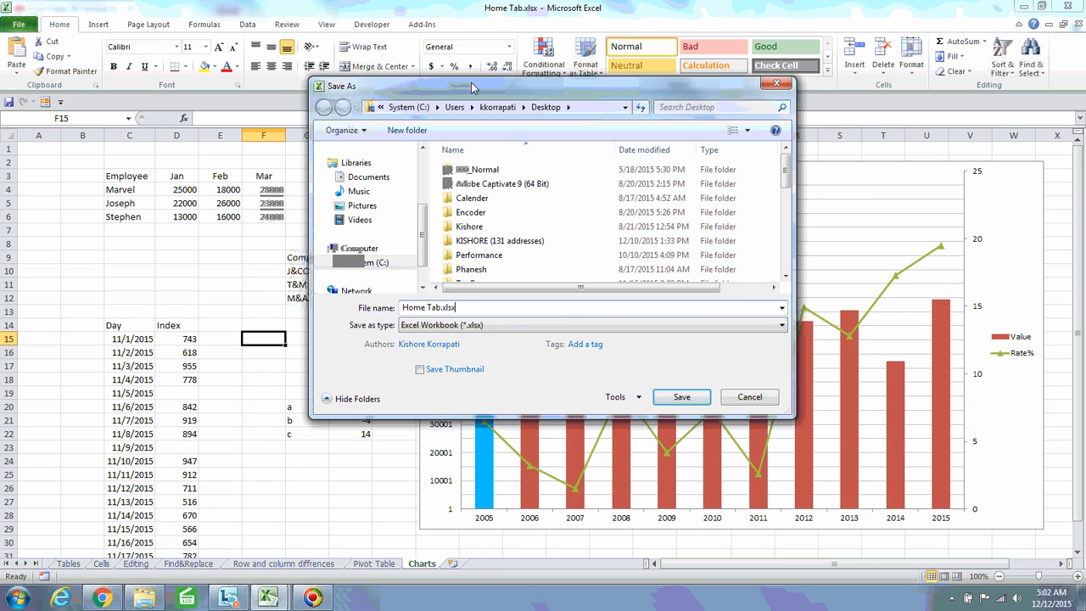
{"action": "left_click_drag", "start_coordinate": [474, 90], "coordinate": [352, 133]}
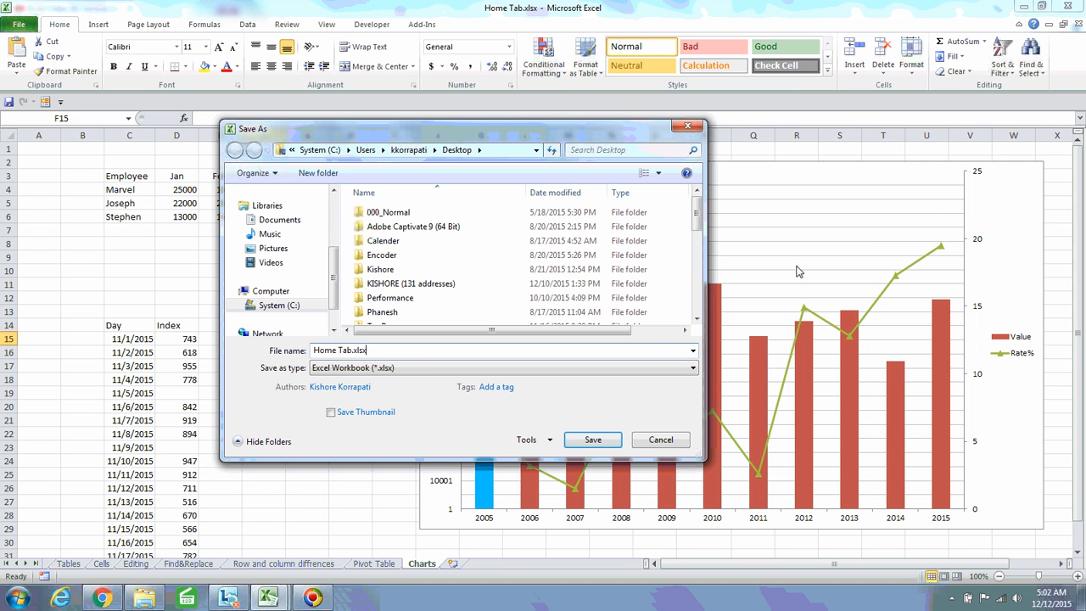
{"action": "left_click", "coordinate": [689, 128]}
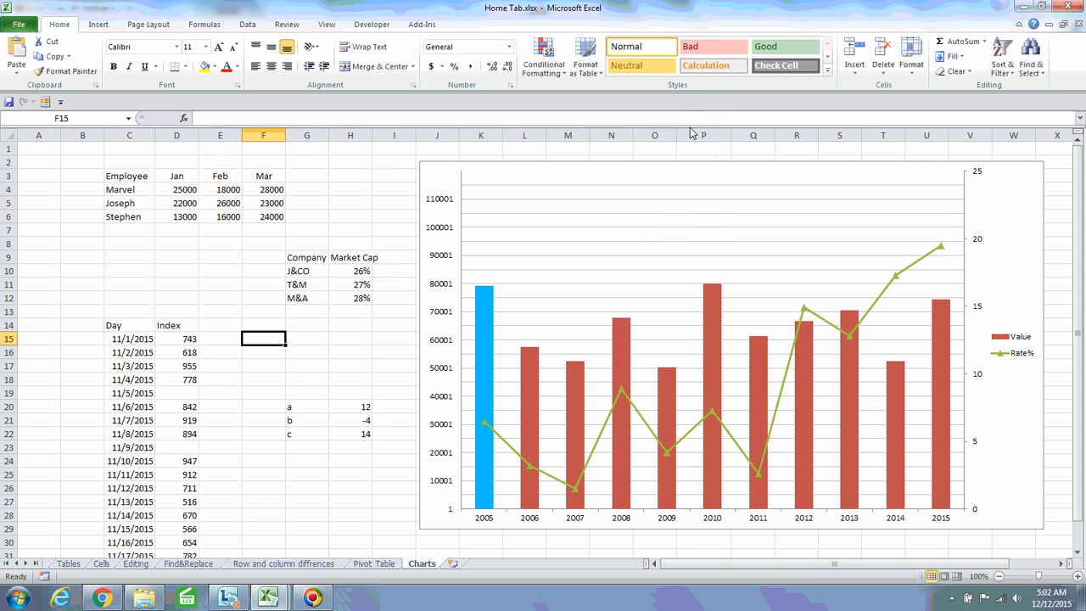
{"action": "left_click", "coordinate": [980, 245]}
{"action": "right_click", "coordinate": [978, 243]}
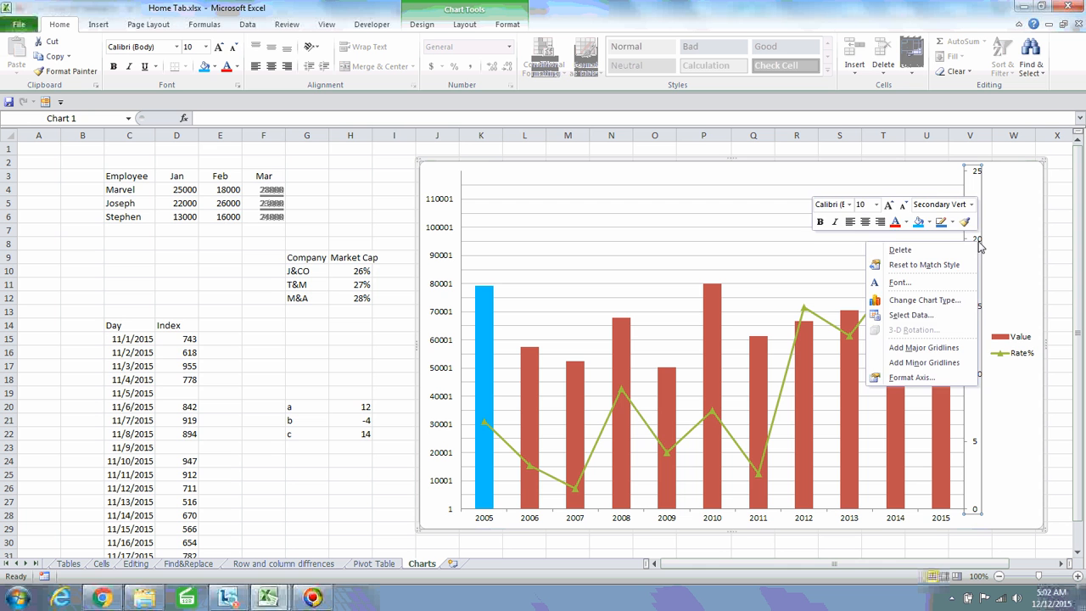
{"action": "left_click", "coordinate": [912, 378]}
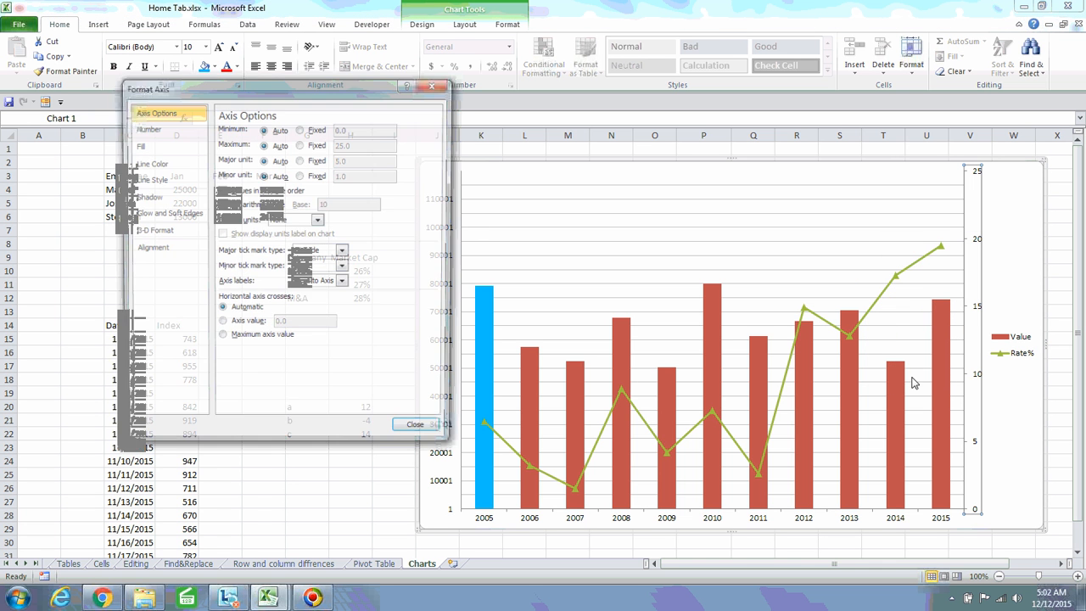
{"action": "left_click_drag", "start_coordinate": [310, 90], "coordinate": [253, 147]}
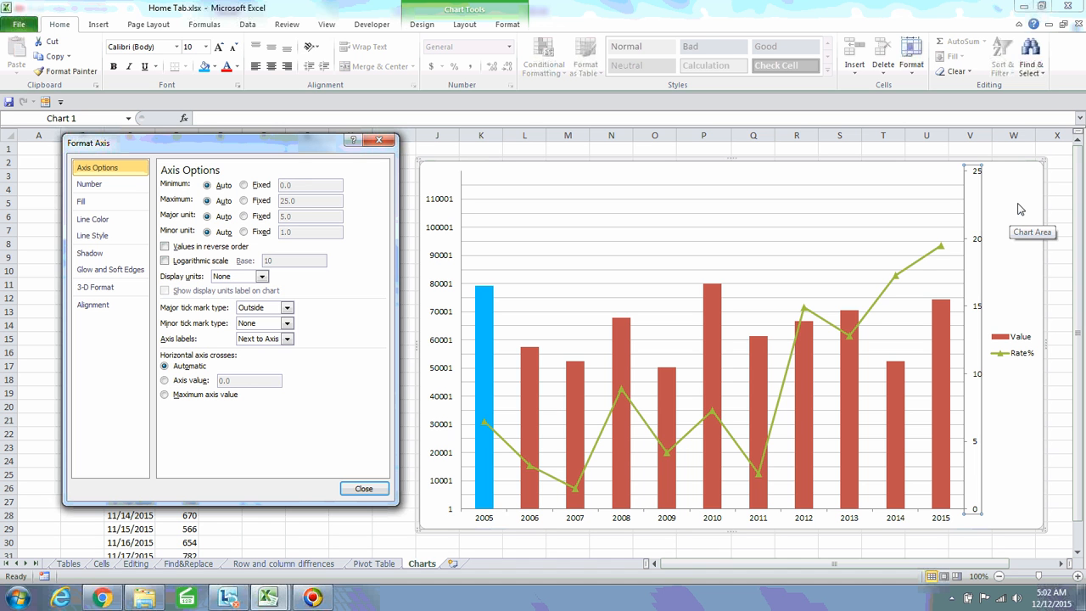
{"action": "left_click", "coordinate": [1011, 210]}
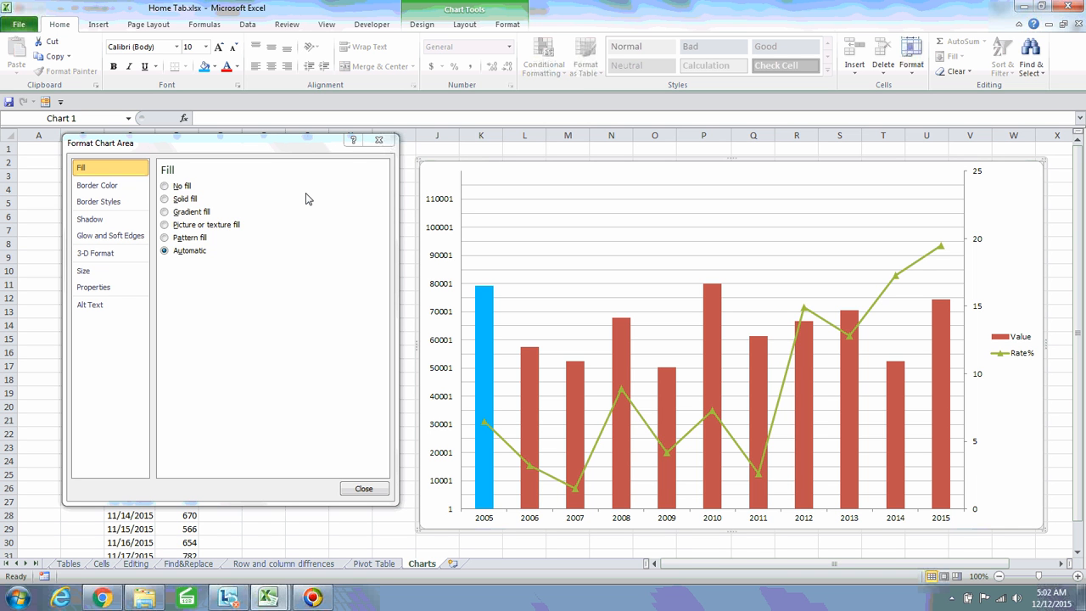
{"action": "left_click", "coordinate": [378, 141]}
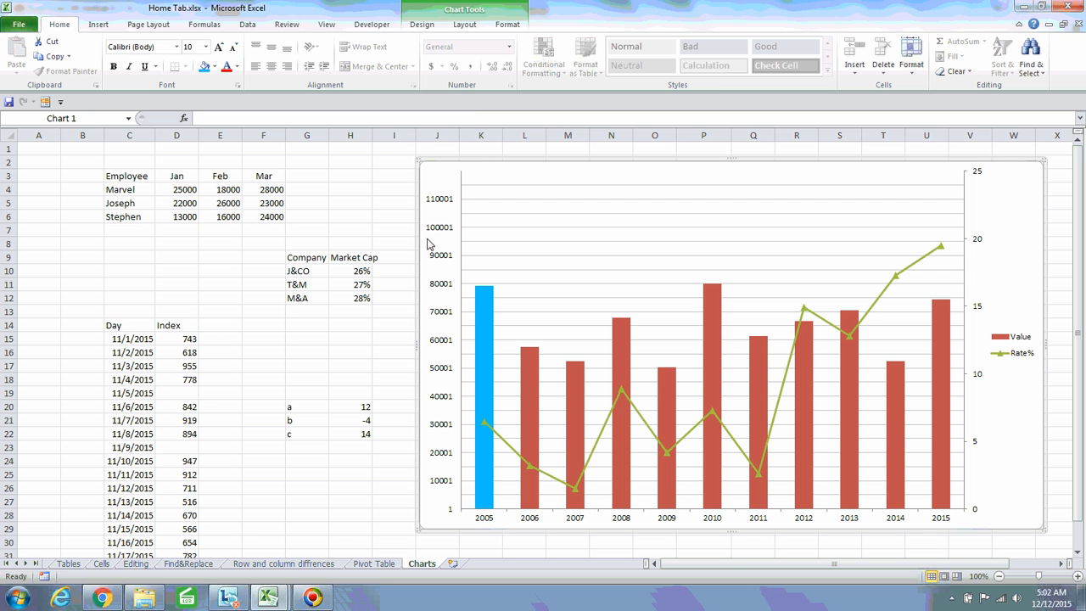
Recolour the 2005 Value column with the red theme colour to match the other bars
{"action": "left_click", "coordinate": [484, 307]}
{"action": "left_click", "coordinate": [484, 308]}
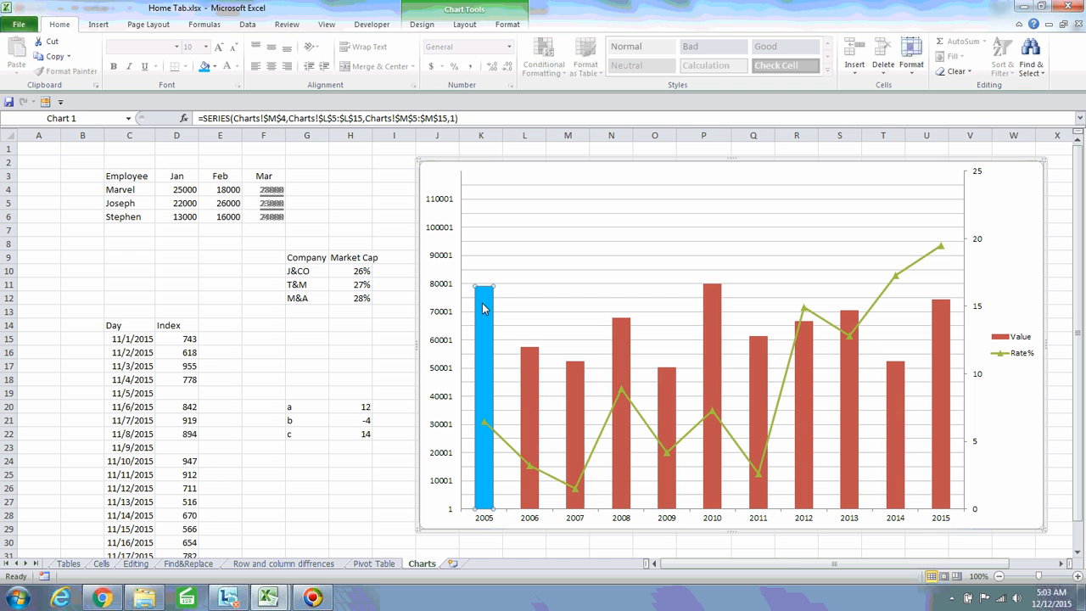
{"action": "left_click", "coordinate": [215, 66]}
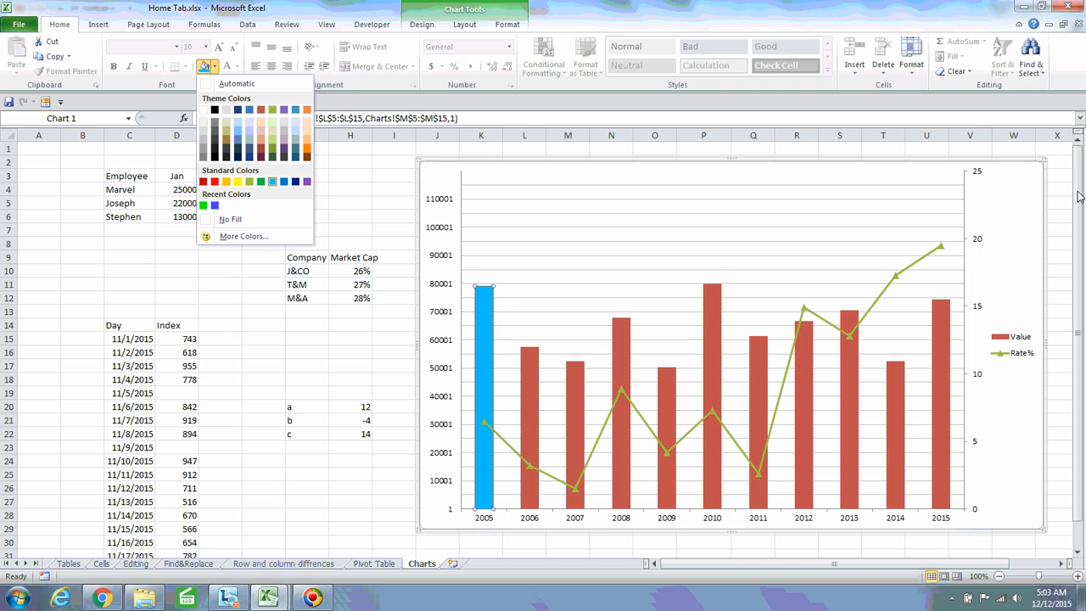
{"action": "left_click", "coordinate": [990, 213]}
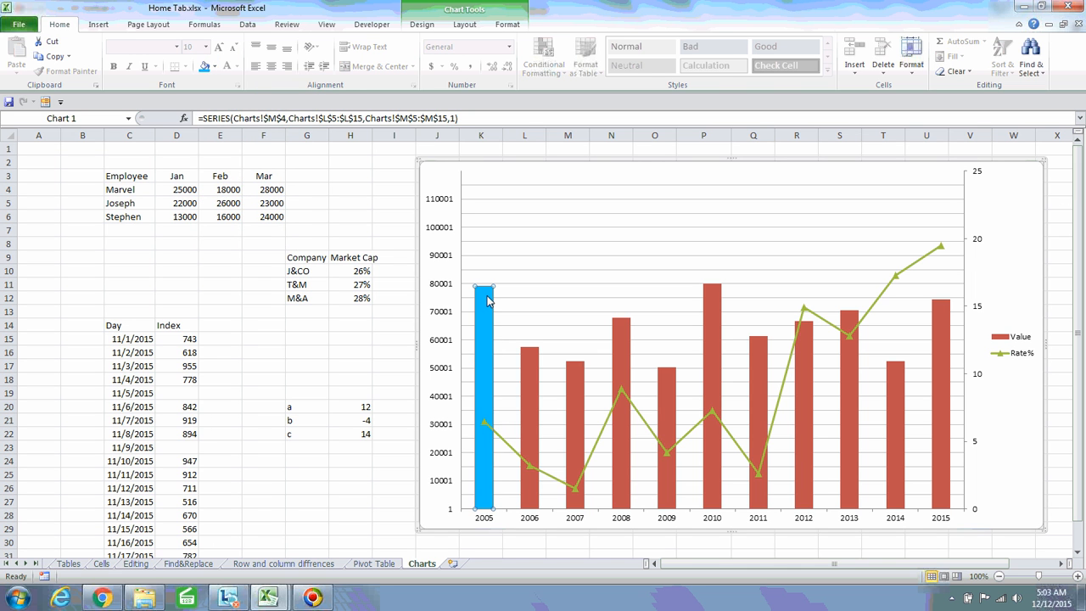
{"action": "left_click", "coordinate": [215, 71]}
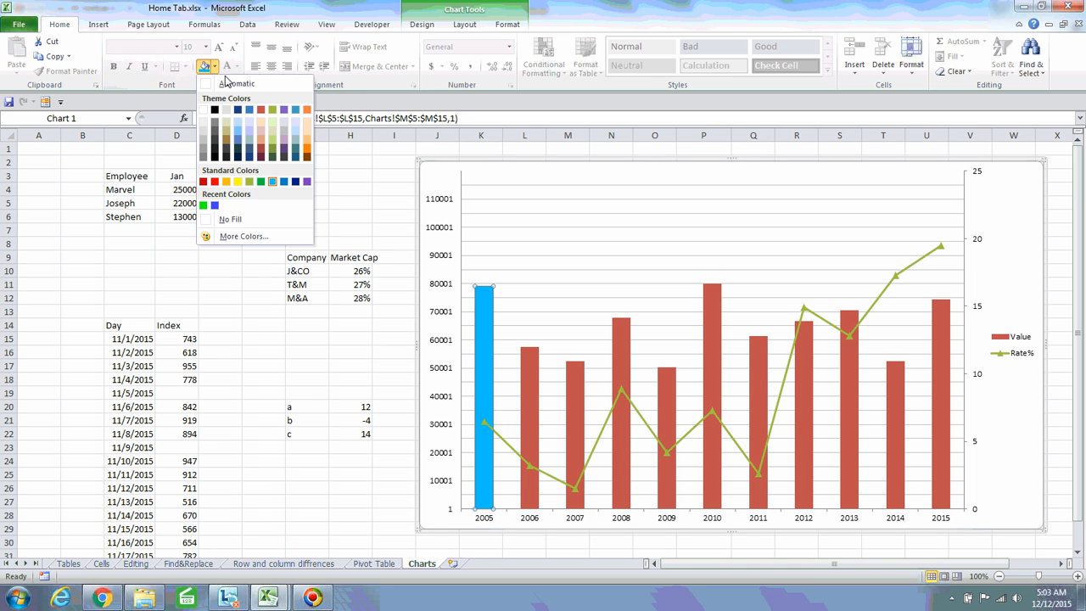
{"action": "left_click", "coordinate": [260, 114]}
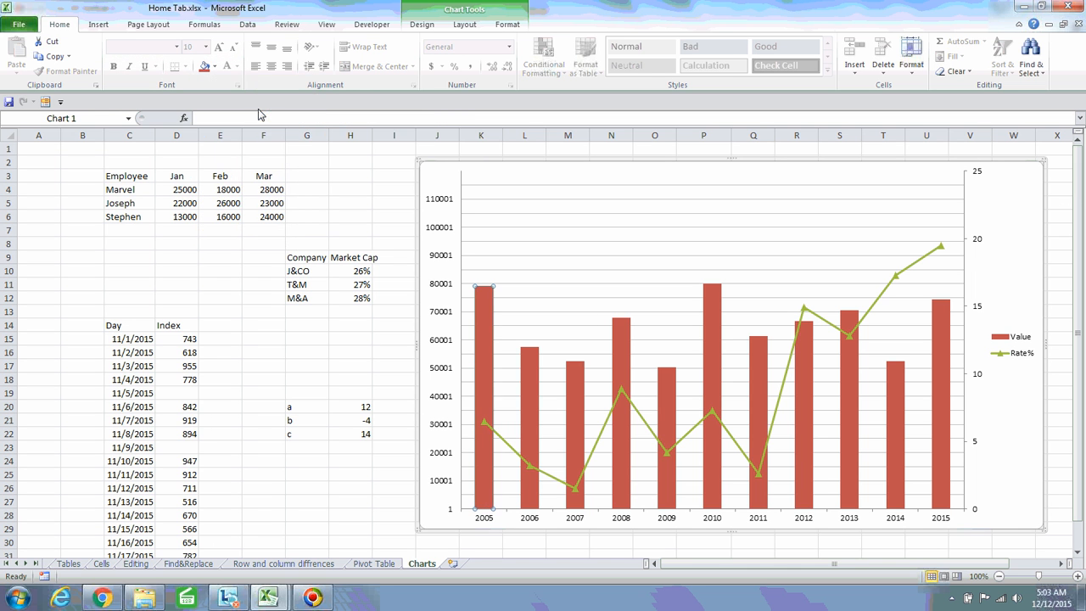
{"action": "left_click", "coordinate": [589, 244]}
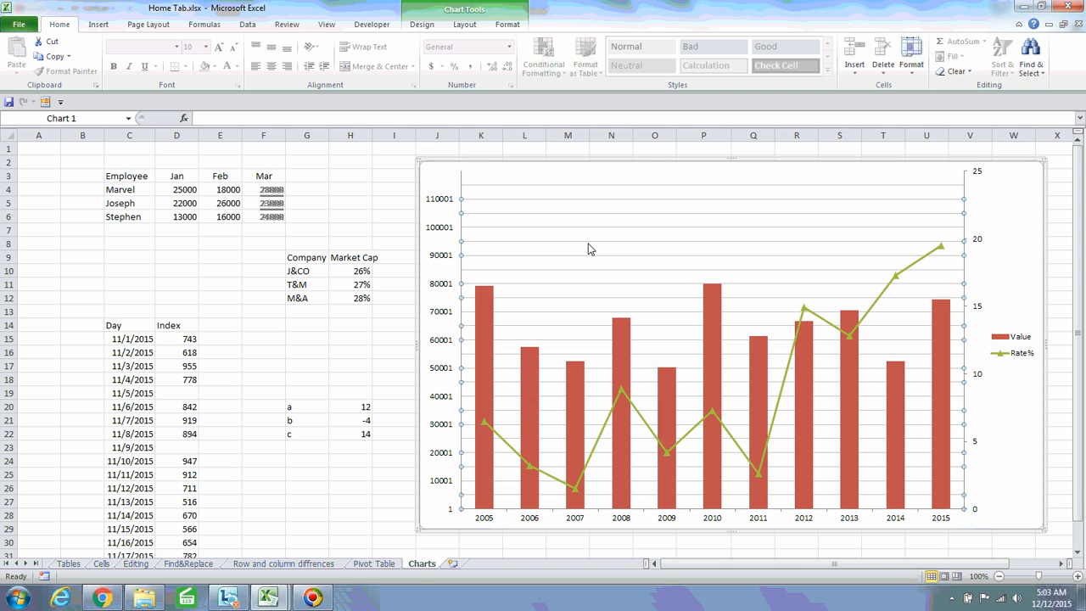
{"action": "left_click", "coordinate": [995, 207]}
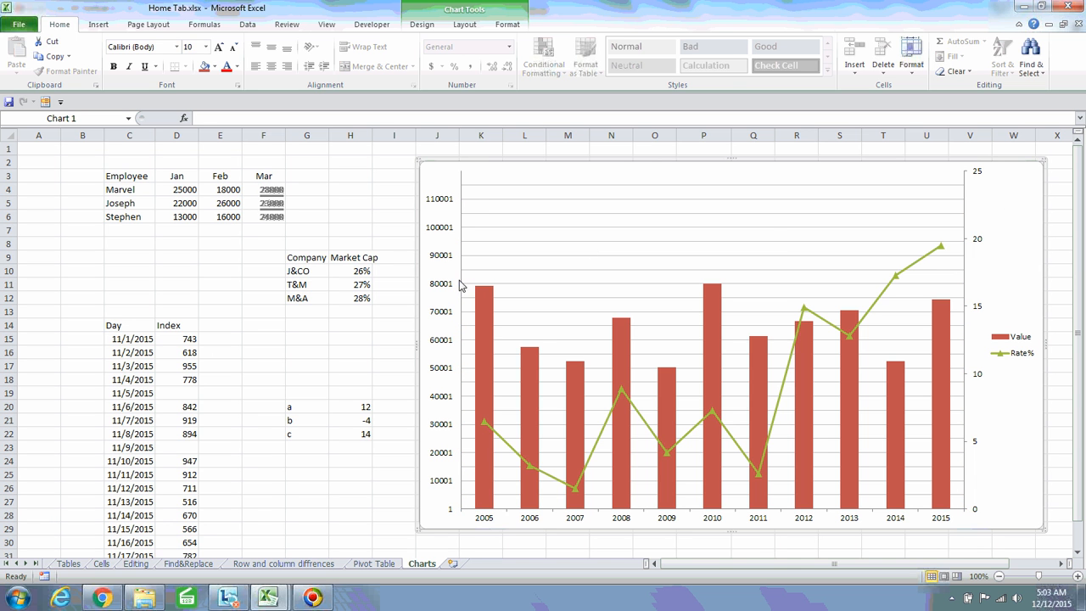
Try No fill on the chart area, then return it to the Automatic white fill
{"action": "left_click", "coordinate": [470, 24]}
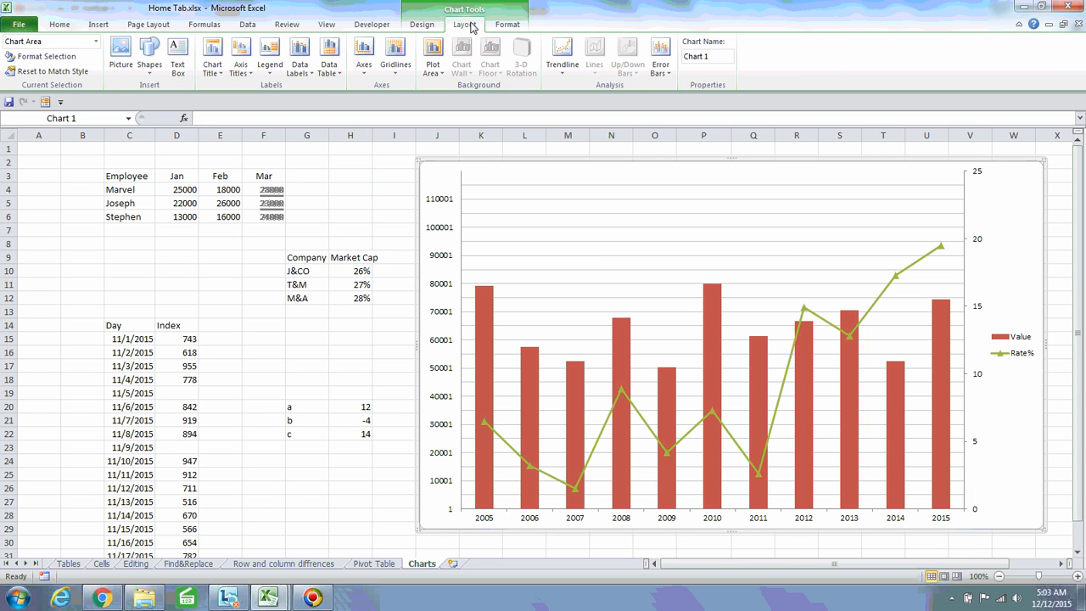
{"action": "left_click", "coordinate": [58, 61]}
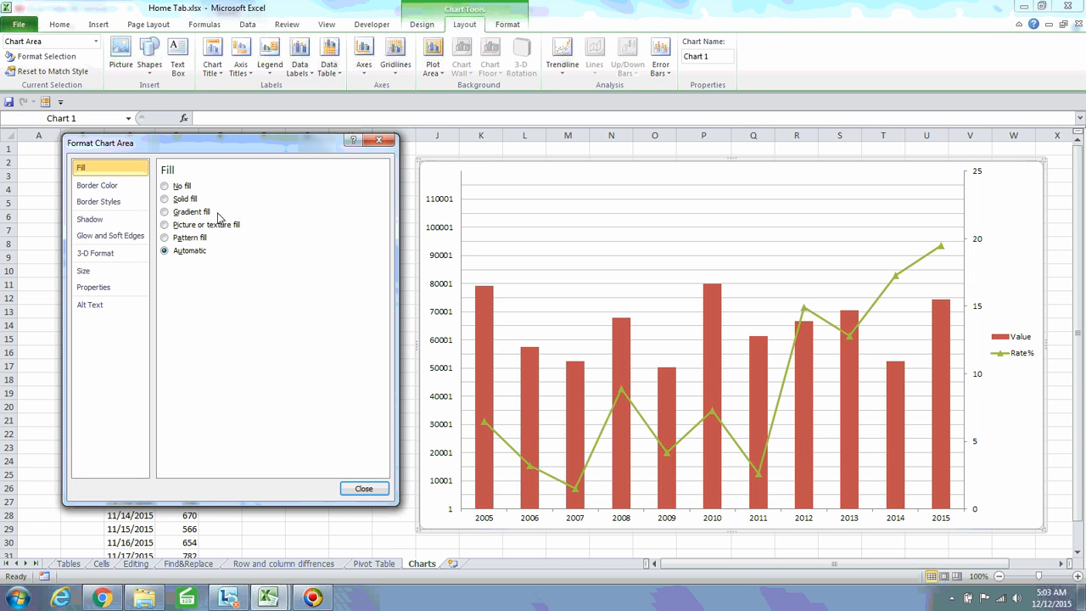
{"action": "left_click", "coordinate": [381, 143]}
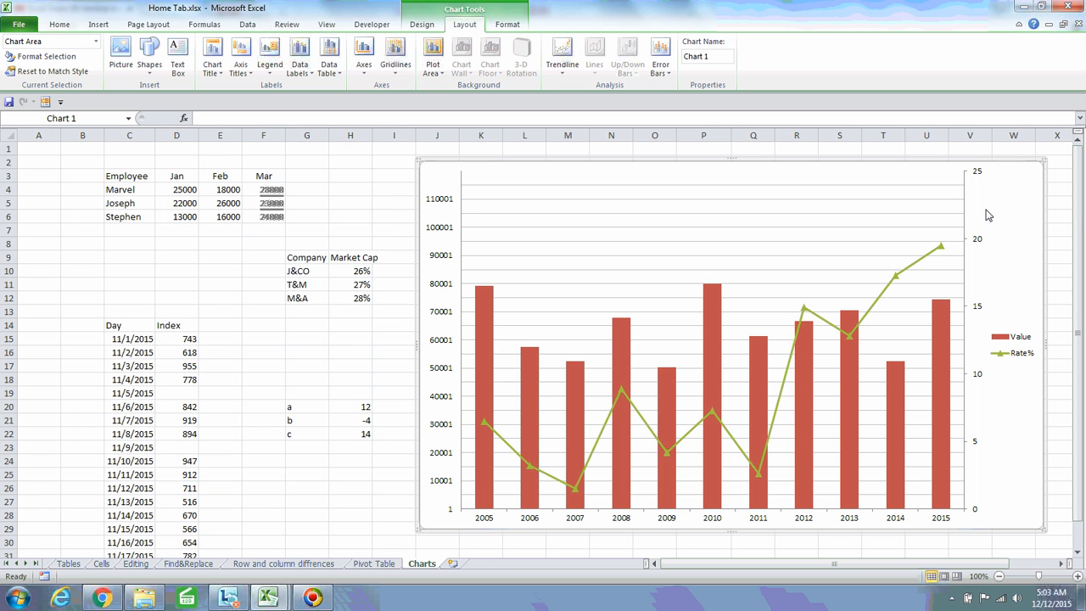
{"action": "left_click", "coordinate": [45, 56]}
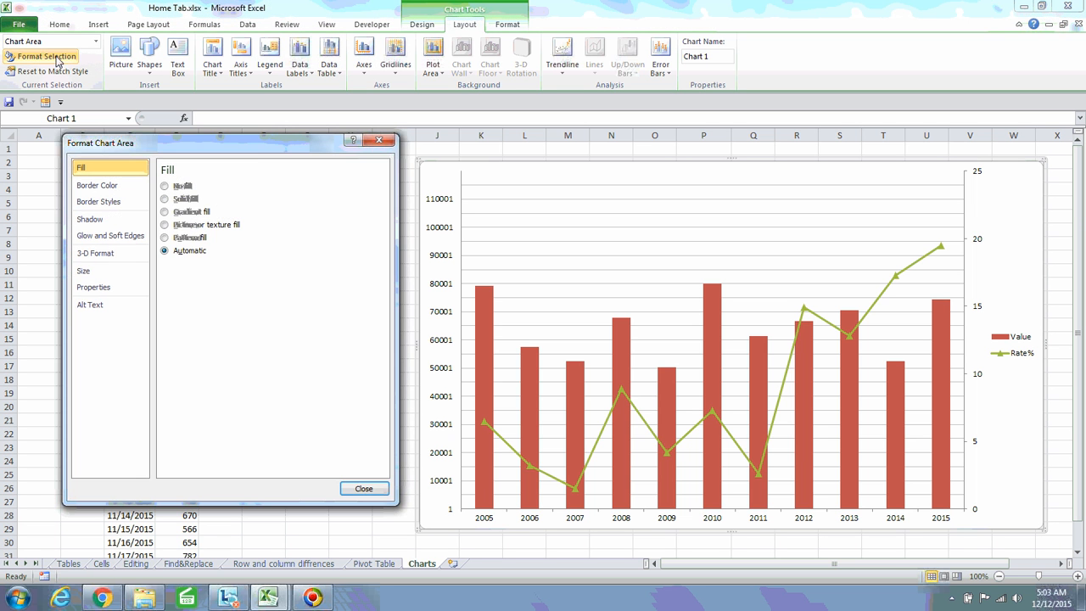
{"action": "left_click", "coordinate": [164, 187]}
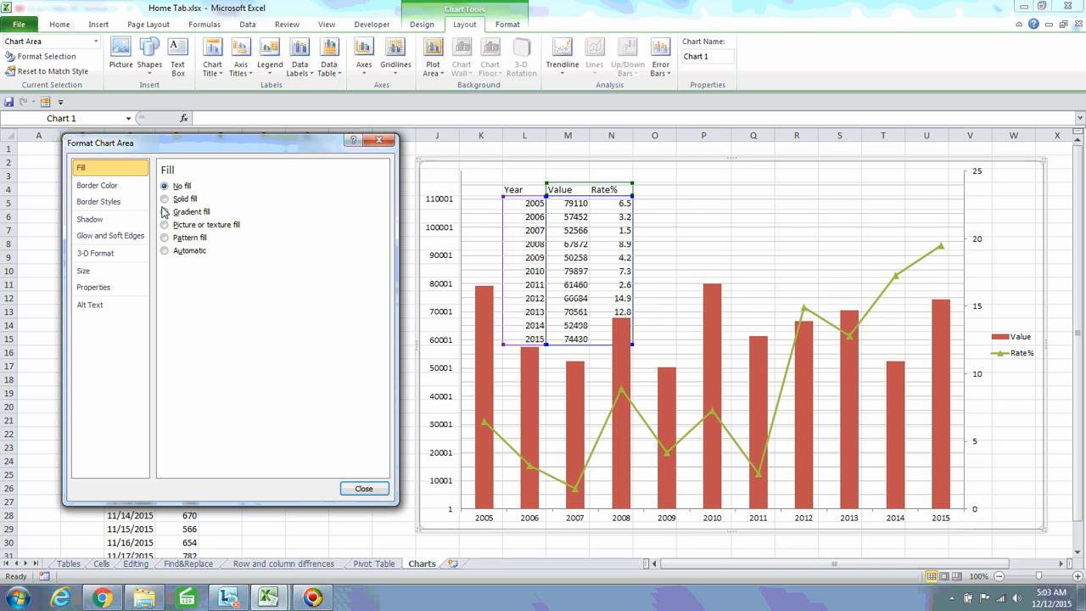
{"action": "left_click", "coordinate": [164, 252]}
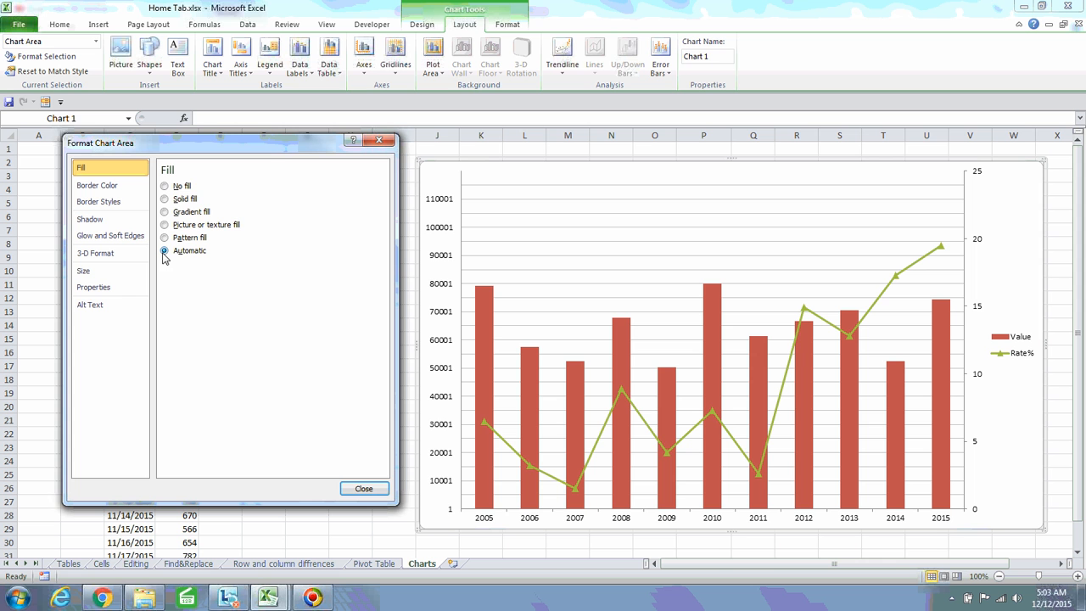
{"action": "left_click", "coordinate": [389, 142]}
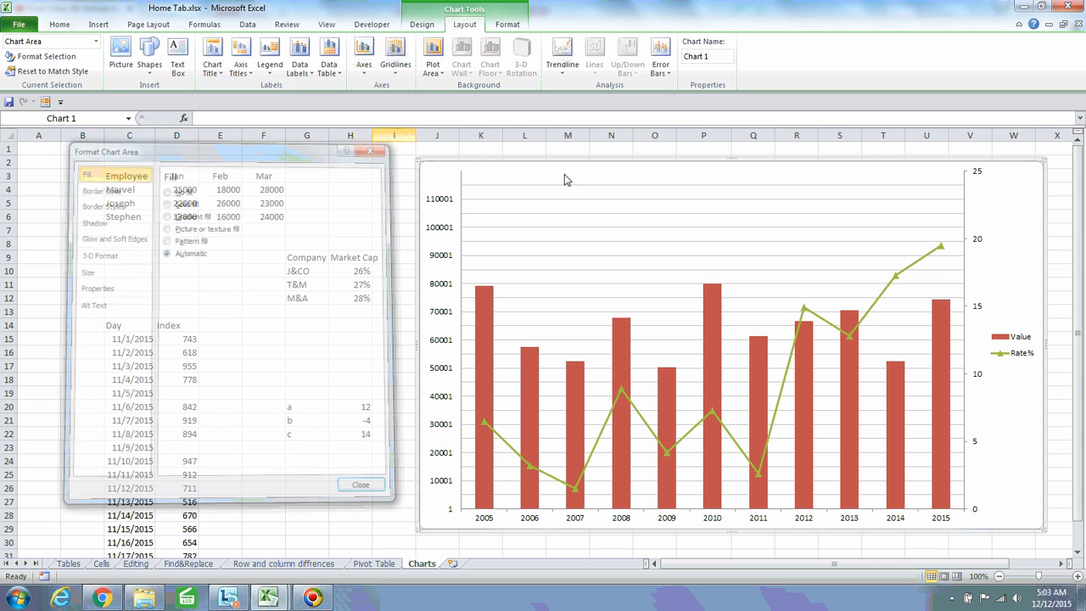
{"action": "left_click", "coordinate": [599, 266]}
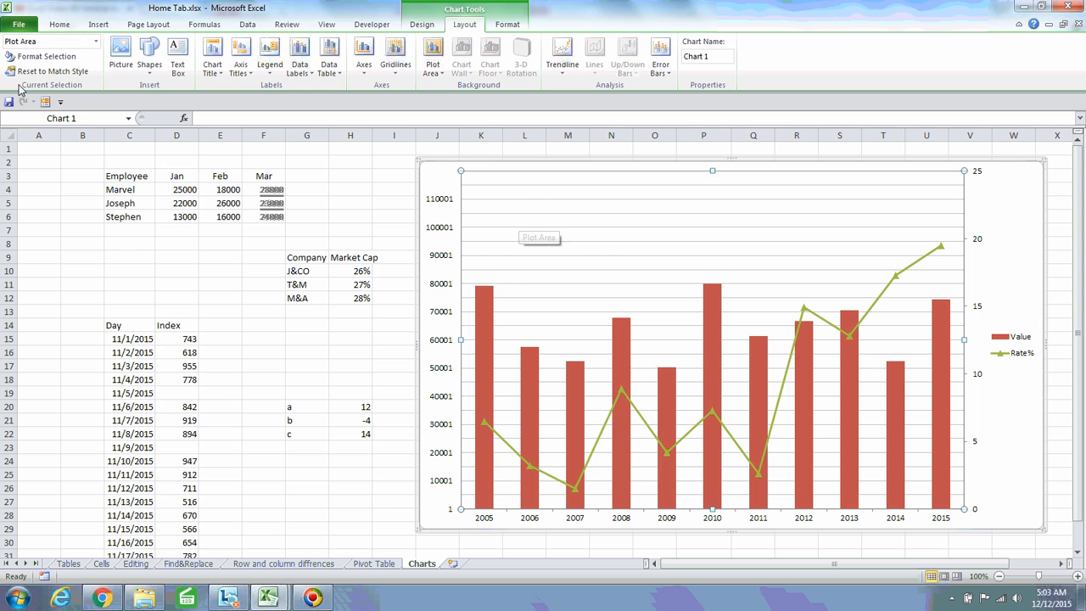
Give the plot area a solid light peach theme-colour fill
{"action": "left_click", "coordinate": [45, 56]}
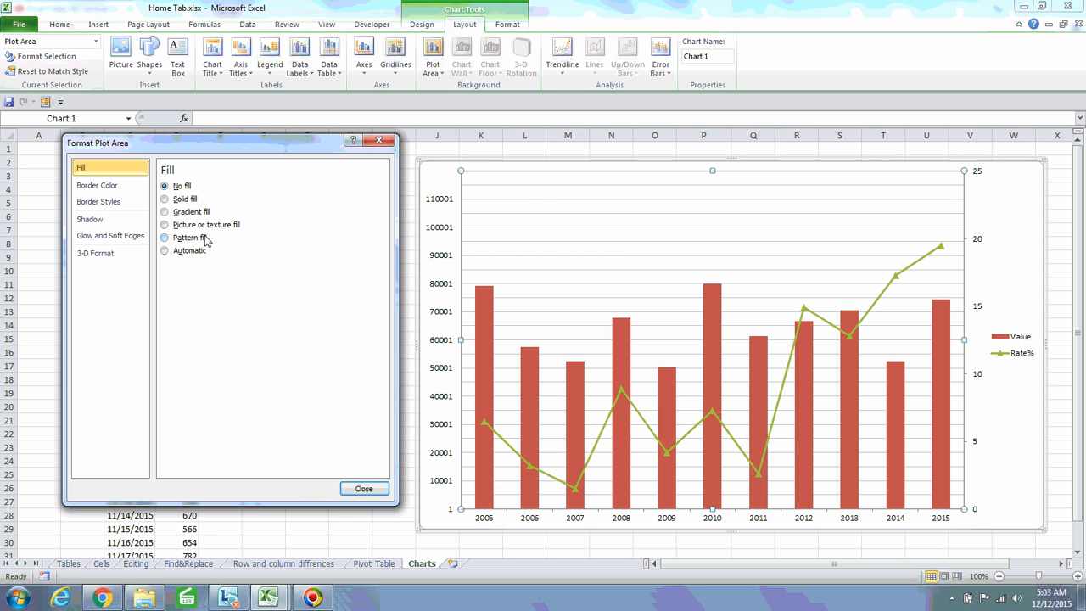
{"action": "left_click", "coordinate": [165, 200]}
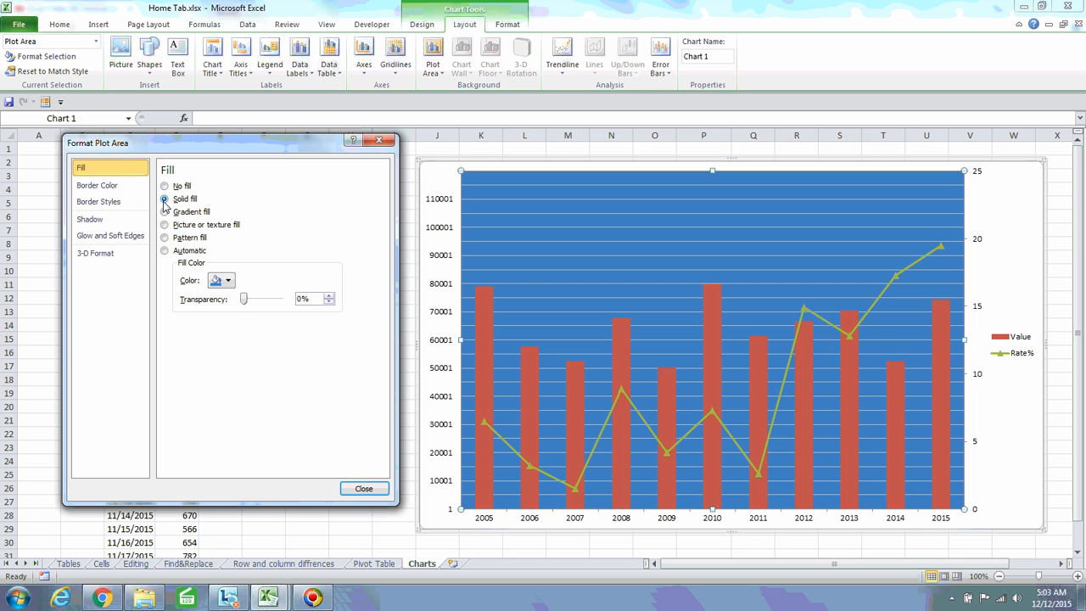
{"action": "left_click_drag", "start_coordinate": [283, 147], "coordinate": [252, 151]}
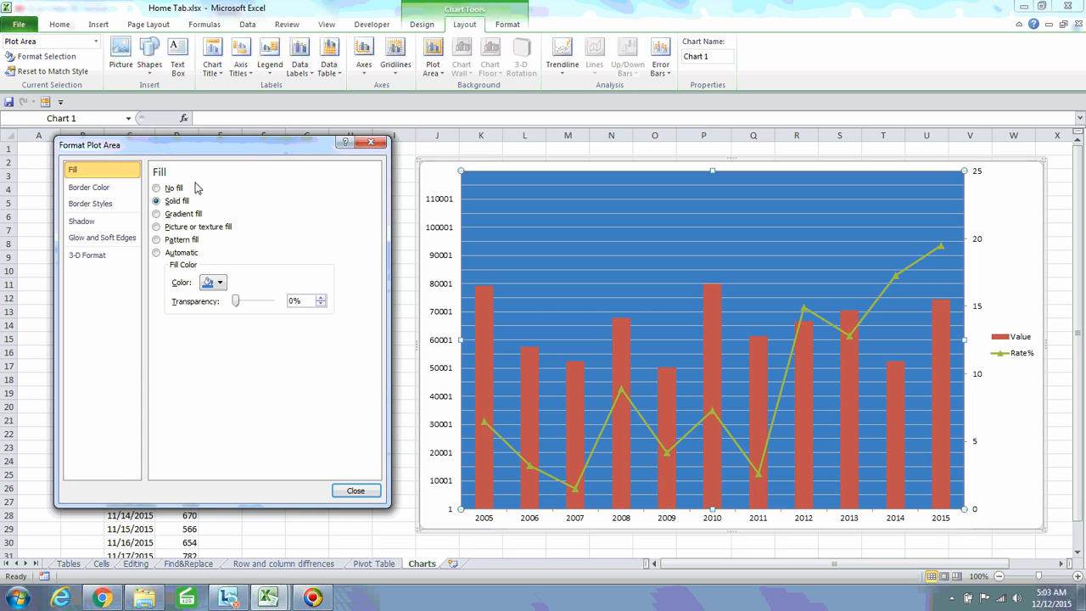
{"action": "left_click", "coordinate": [220, 283]}
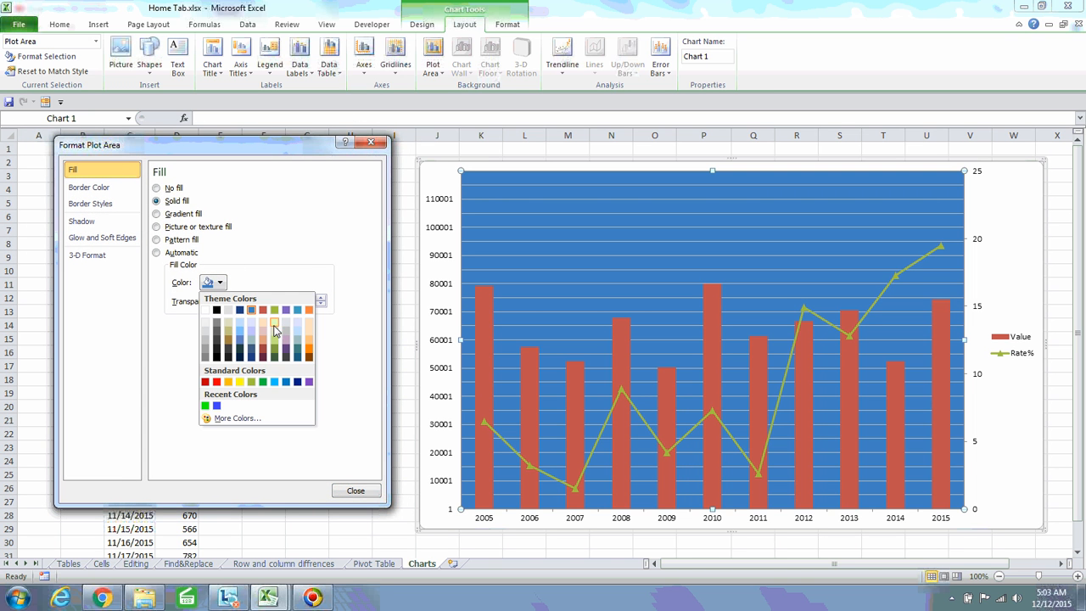
{"action": "left_click", "coordinate": [309, 331]}
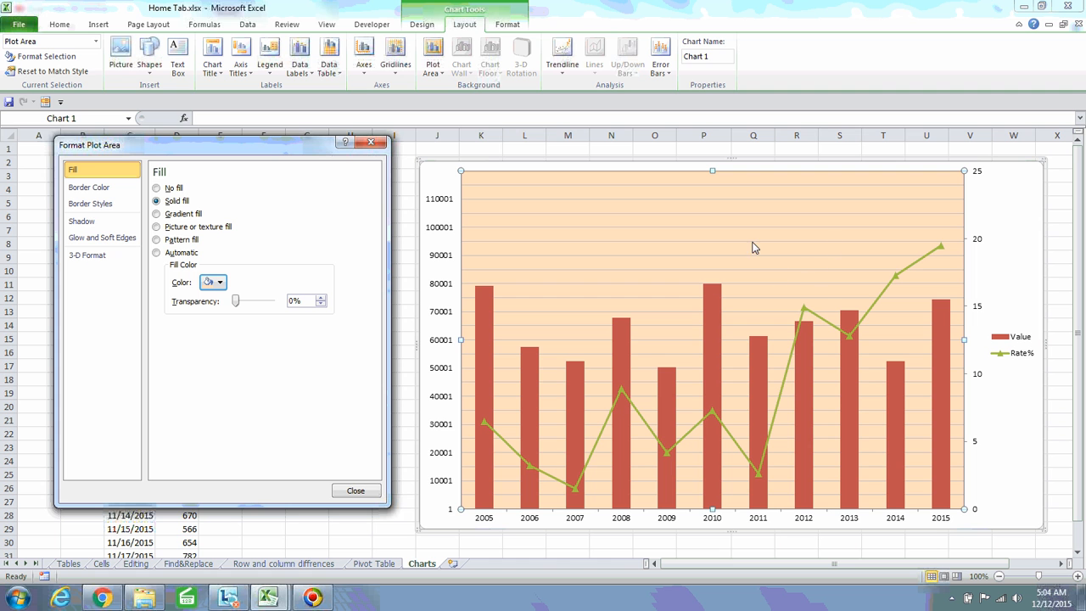
{"action": "left_click", "coordinate": [996, 195]}
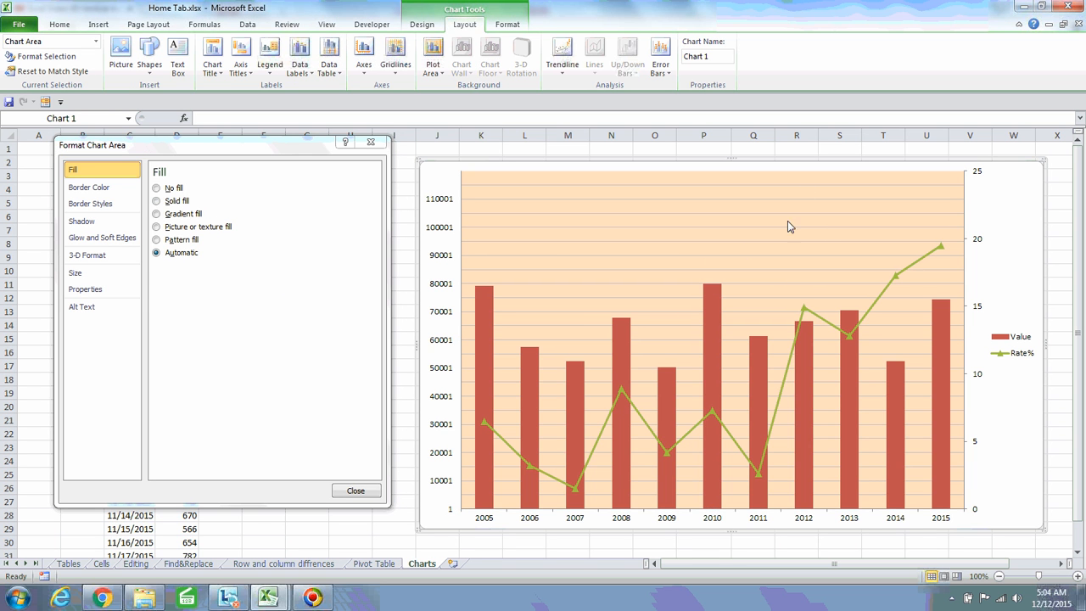
Fill the chart area around the plot with solid olive green
{"action": "left_click", "coordinate": [156, 201]}
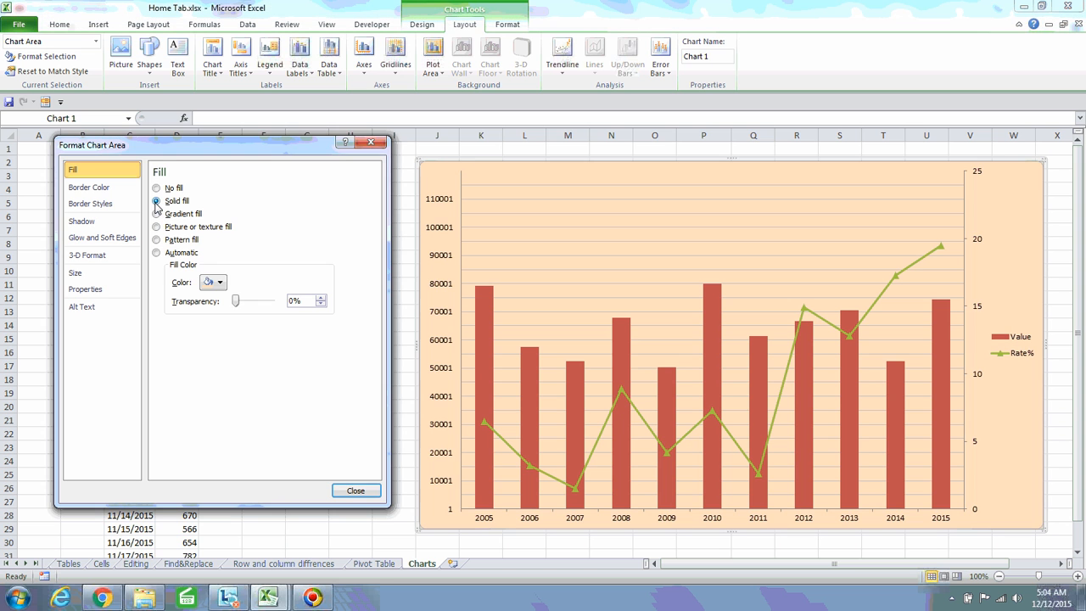
{"action": "left_click", "coordinate": [220, 283]}
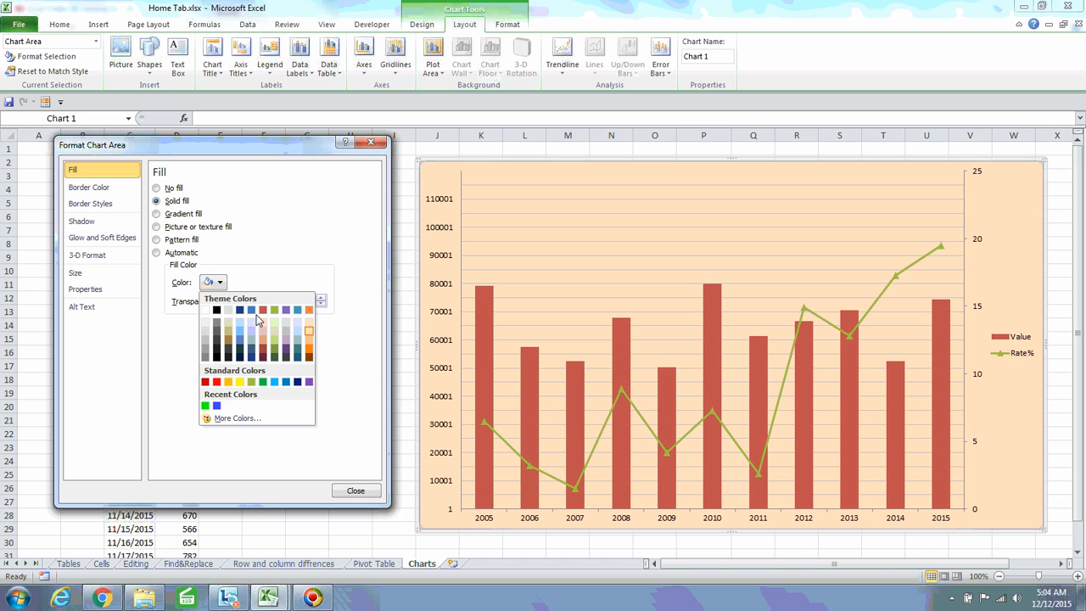
{"action": "left_click", "coordinate": [273, 311]}
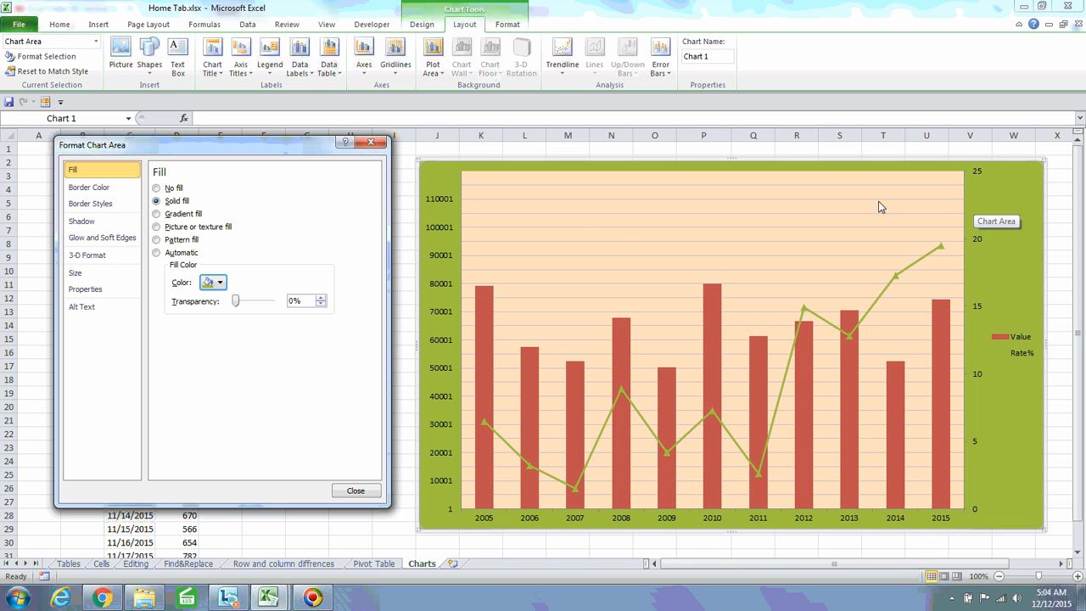
{"action": "left_click", "coordinate": [615, 224]}
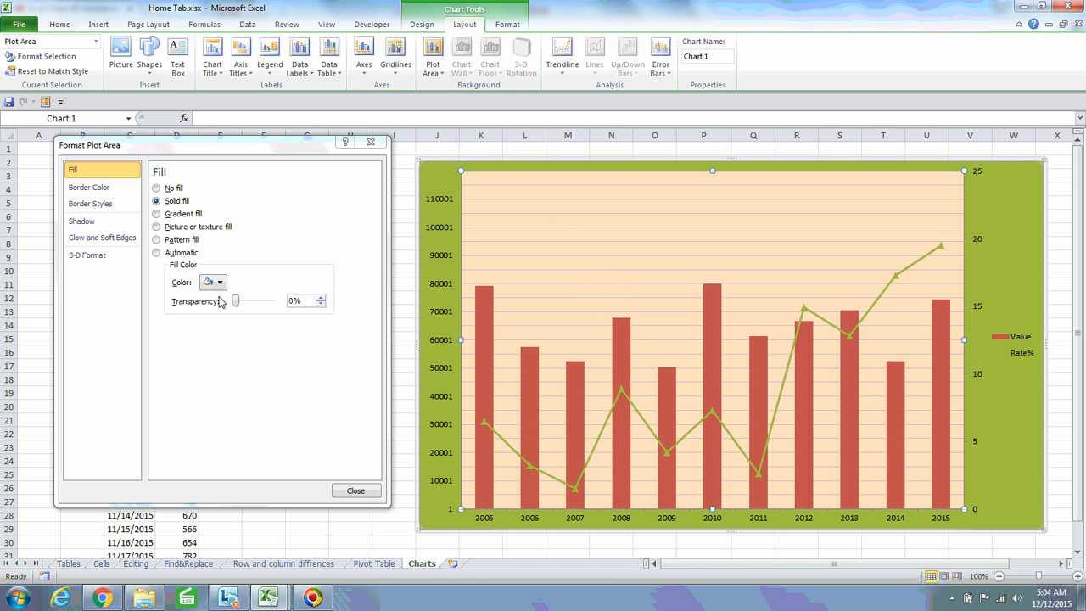
Apply a Calm Water radial gradient to the plot area, radiating from the top-right corner
{"action": "left_click", "coordinate": [156, 215]}
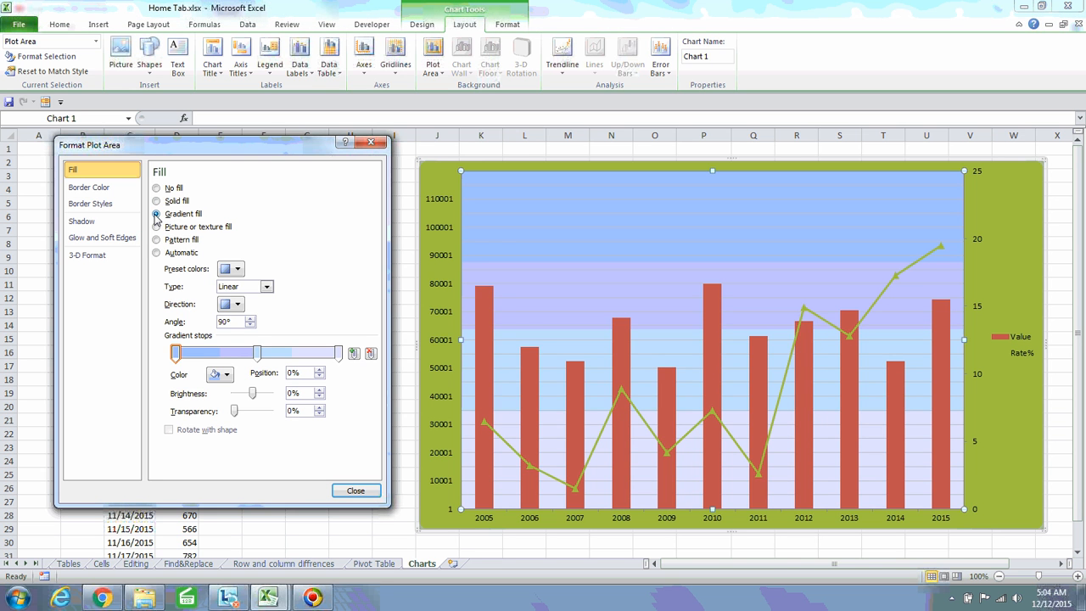
{"action": "left_click", "coordinate": [238, 270]}
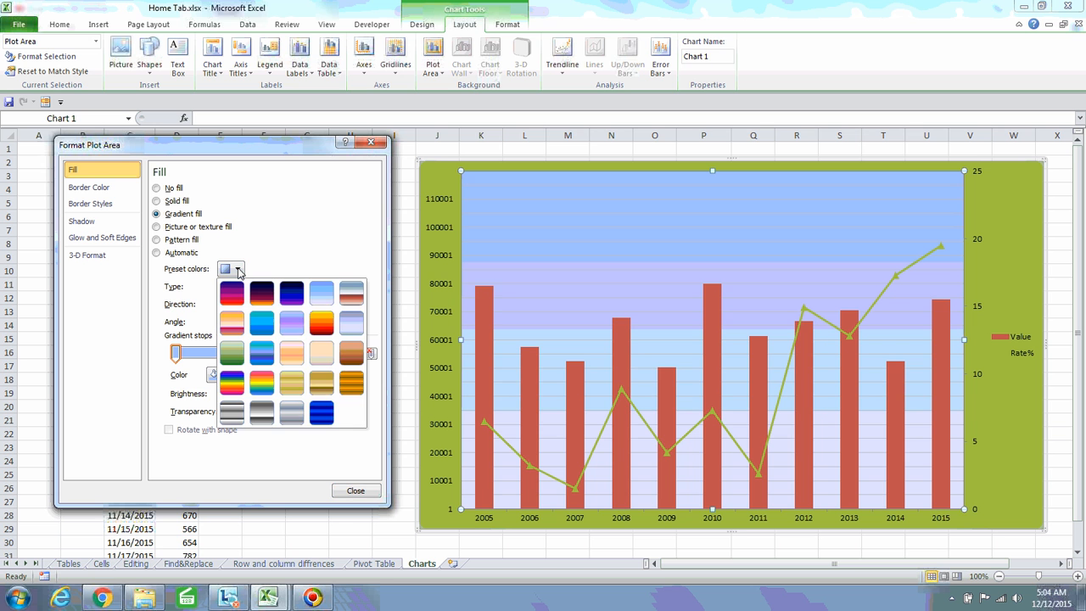
{"action": "left_click", "coordinate": [291, 324]}
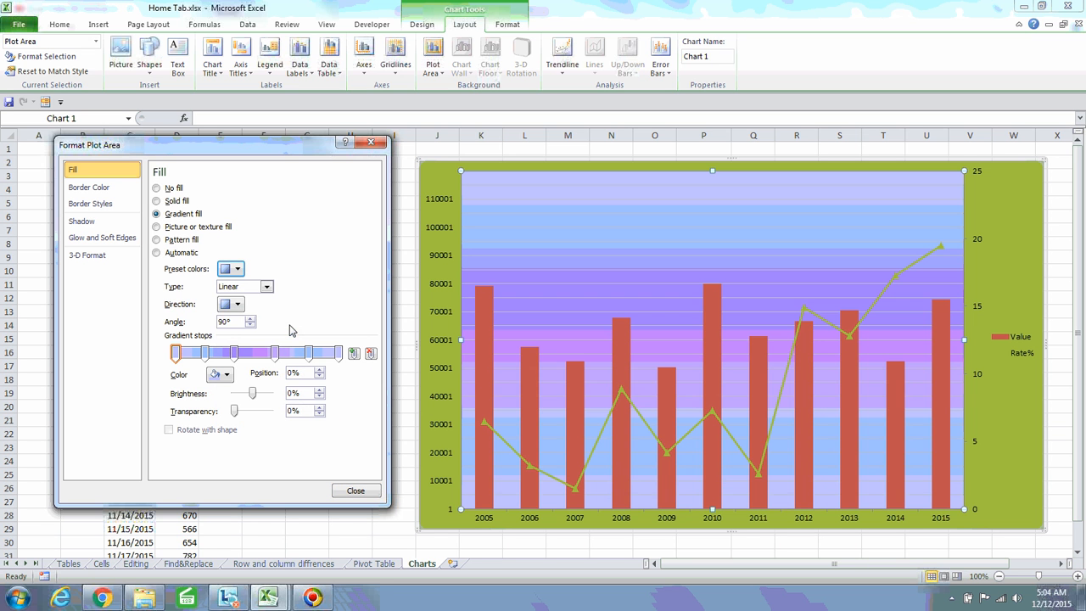
{"action": "left_click", "coordinate": [269, 288]}
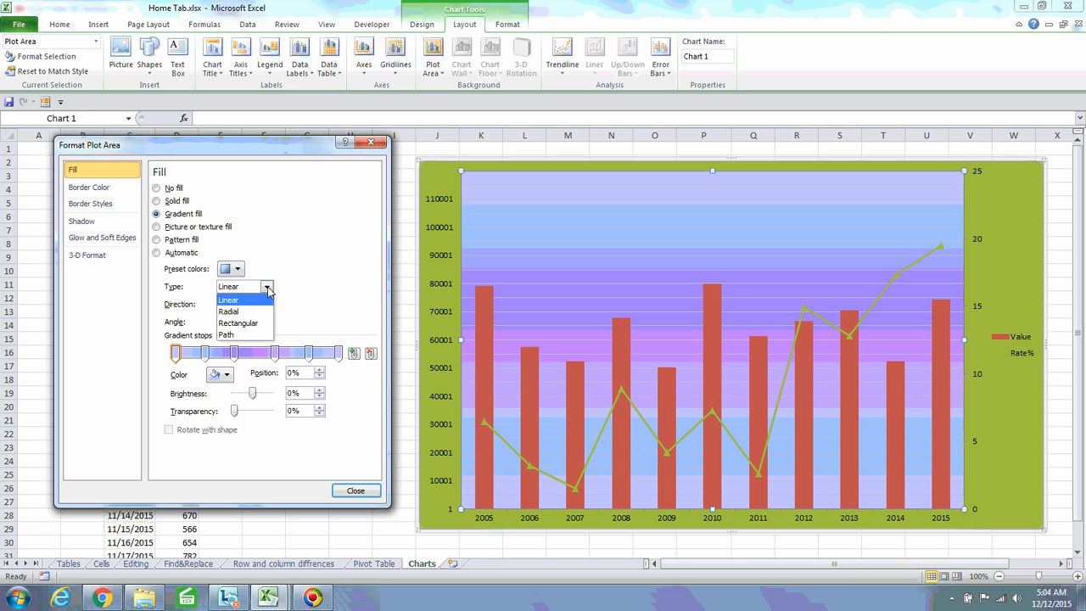
{"action": "left_click", "coordinate": [247, 313]}
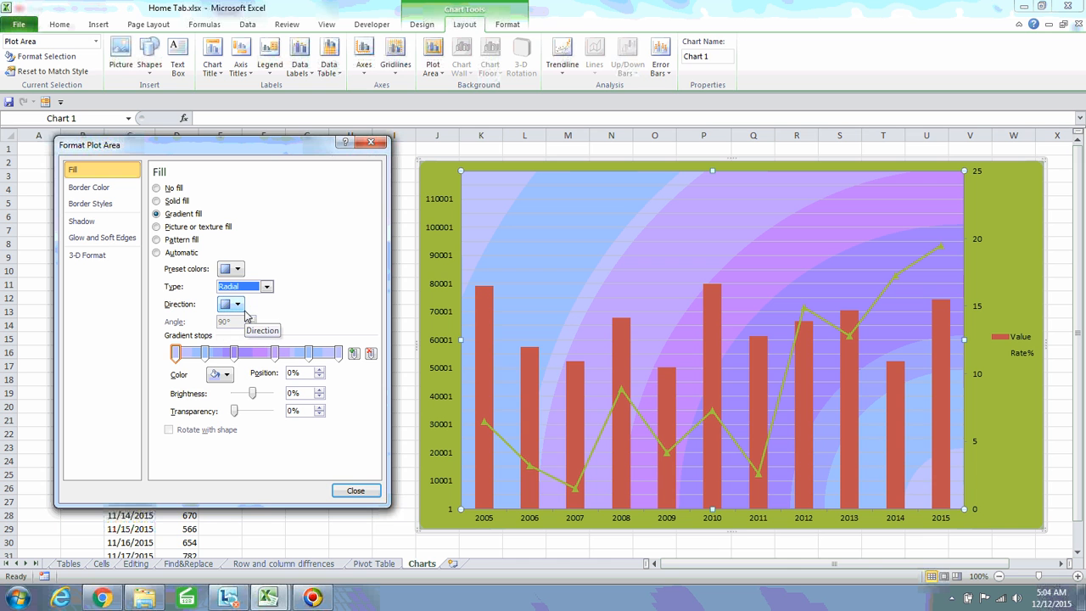
{"action": "left_click", "coordinate": [239, 304]}
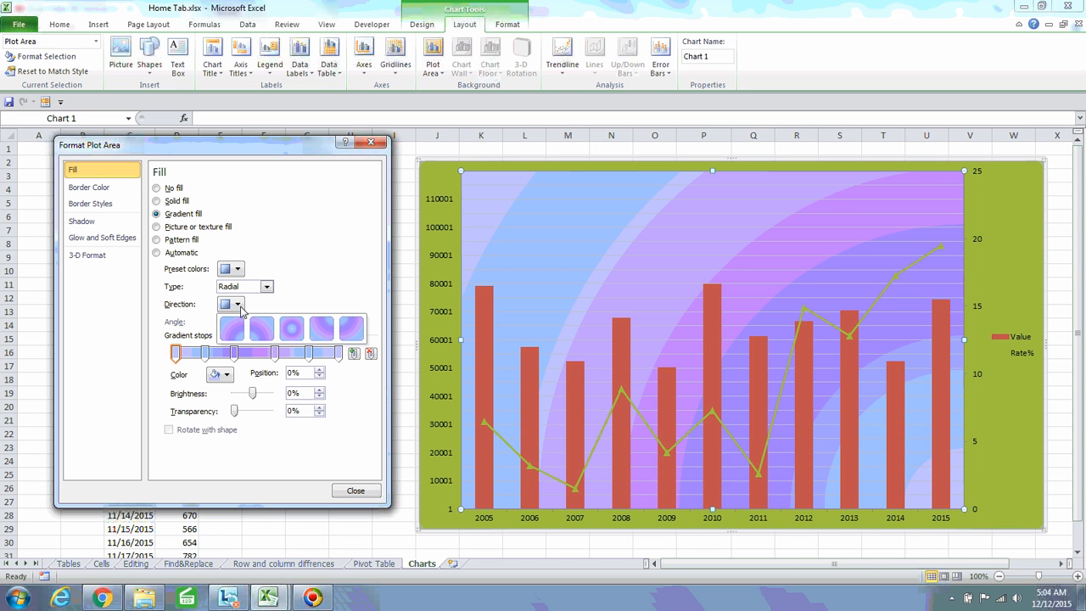
{"action": "left_click", "coordinate": [314, 332]}
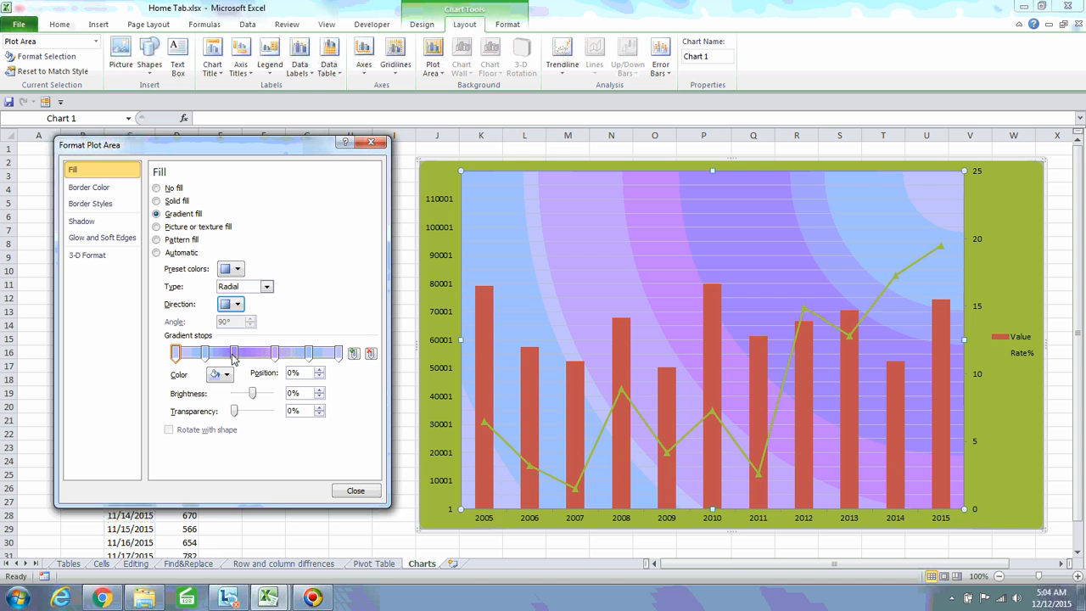
Recolour a gradient stop orange, move it toward 27%, and lighten it to pale peach
{"action": "left_click_drag", "start_coordinate": [336, 357], "coordinate": [191, 354]}
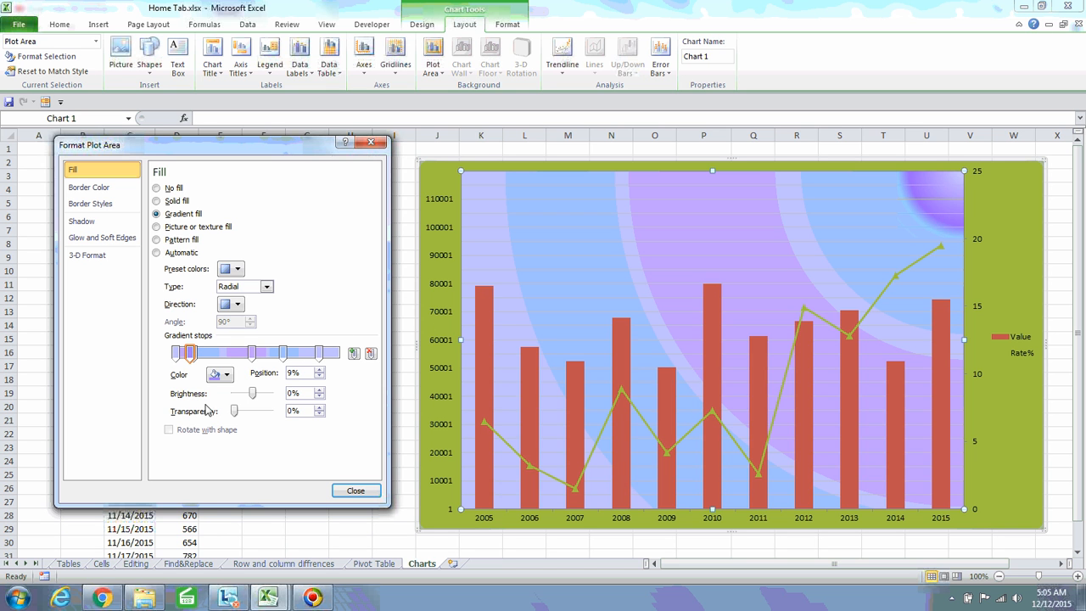
{"action": "left_click", "coordinate": [227, 375]}
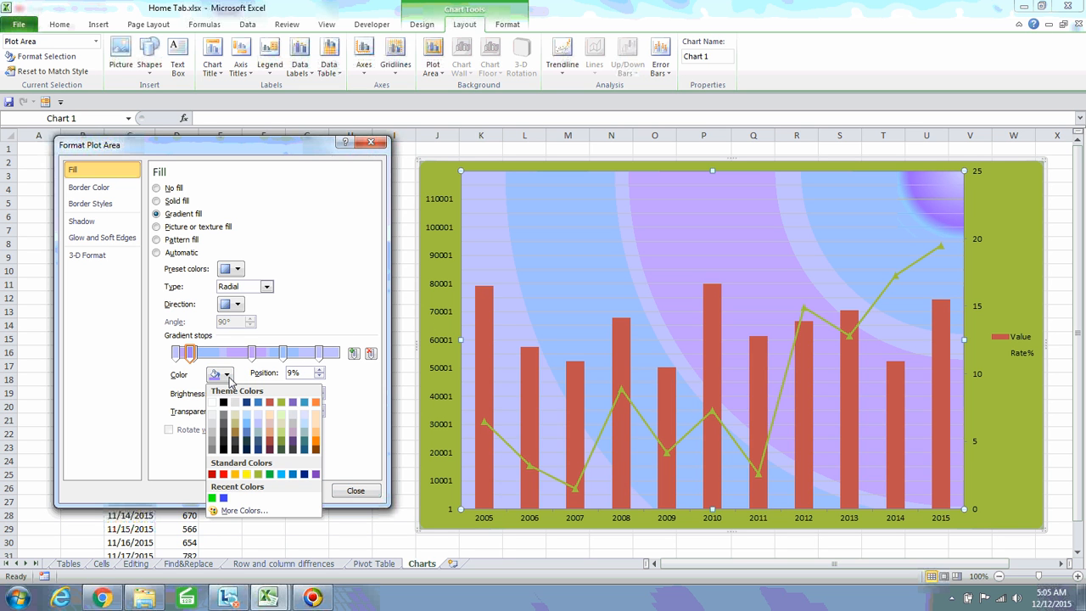
{"action": "left_click", "coordinate": [303, 405]}
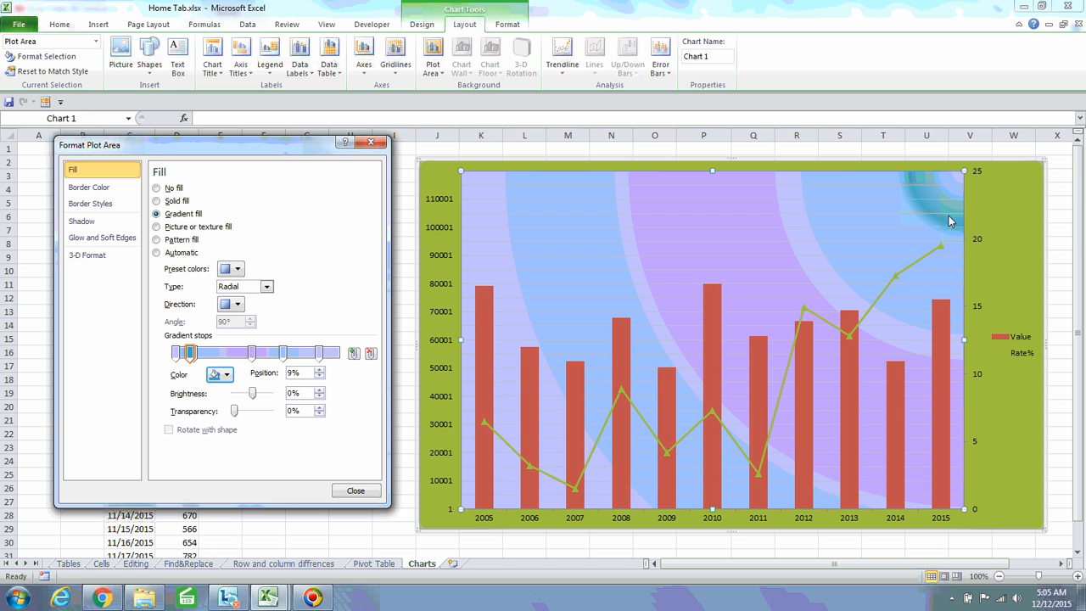
{"action": "left_click", "coordinate": [227, 376]}
{"action": "left_click", "coordinate": [316, 403]}
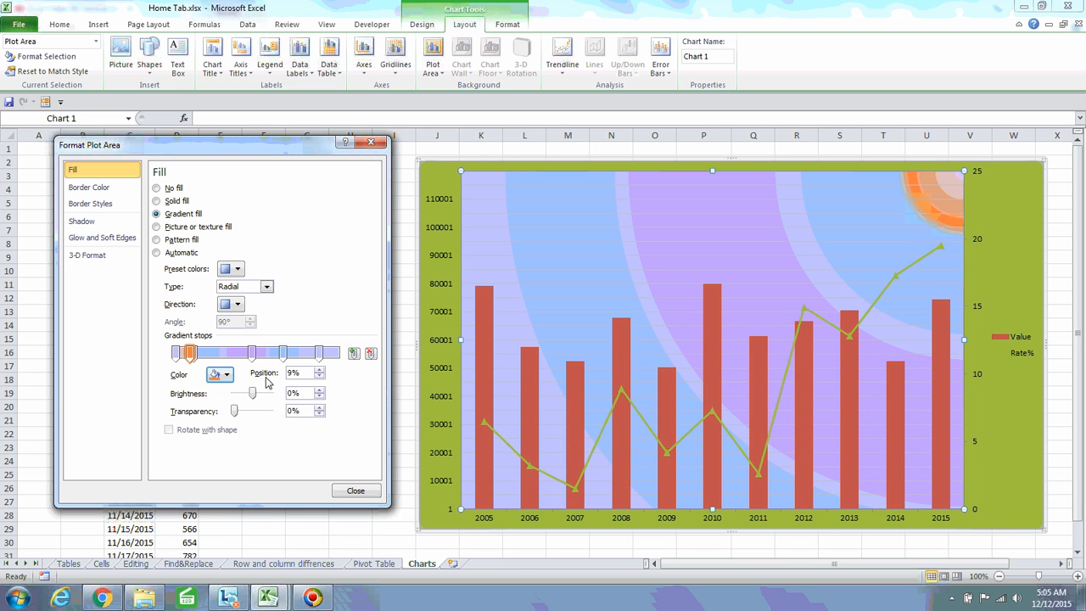
{"action": "left_click", "coordinate": [320, 370]}
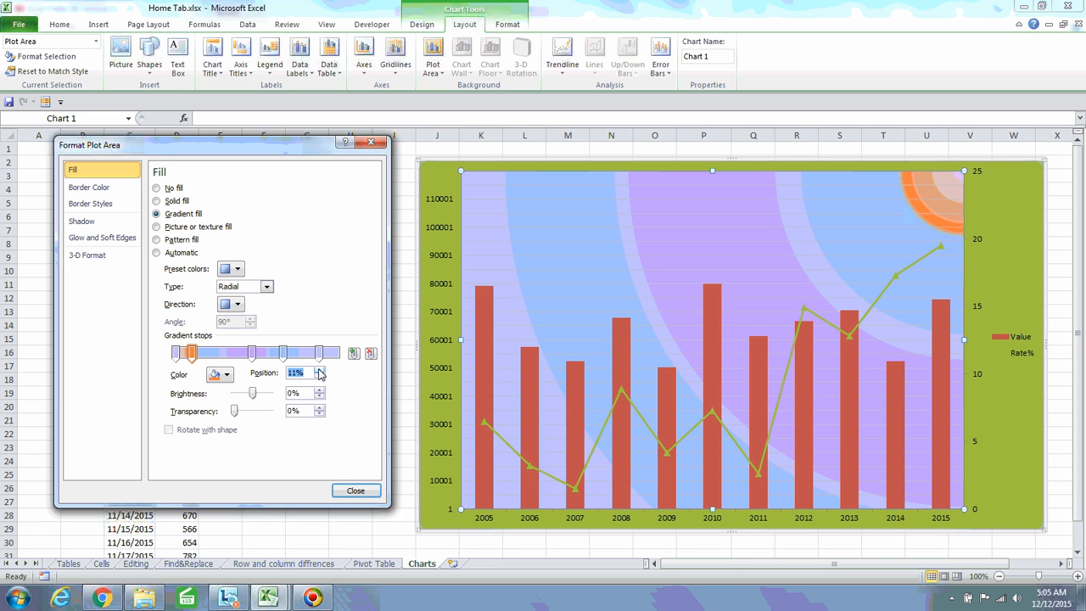
{"action": "left_click", "coordinate": [320, 371]}
{"action": "left_click", "coordinate": [320, 371]}
{"action": "left_click", "coordinate": [320, 371]}
{"action": "left_click", "coordinate": [320, 371]}
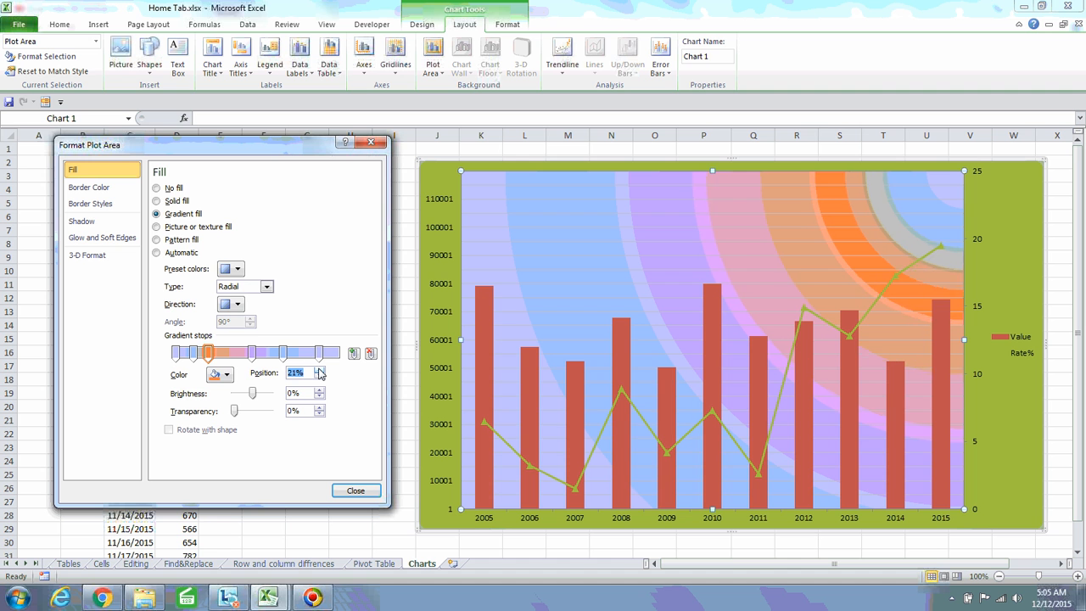
{"action": "left_click", "coordinate": [320, 370]}
{"action": "left_click", "coordinate": [319, 371]}
{"action": "left_click", "coordinate": [320, 370]}
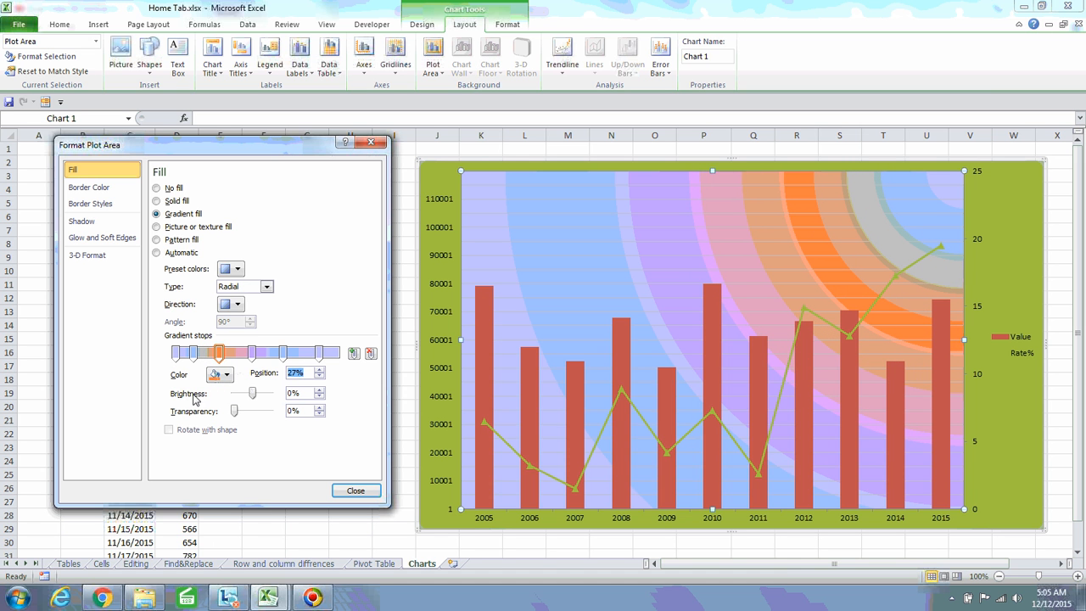
{"action": "mouse_move", "coordinate": [254, 396]}
{"action": "left_mouse_down"}
{"action": "mouse_move", "coordinate": [268, 400]}
{"action": "mouse_move", "coordinate": [242, 400]}
{"action": "mouse_move", "coordinate": [269, 400]}
{"action": "mouse_move", "coordinate": [260, 412]}
{"action": "mouse_move", "coordinate": [278, 417]}
{"action": "mouse_move", "coordinate": [225, 422]}
{"action": "mouse_move", "coordinate": [247, 413]}
{"action": "left_mouse_up"}
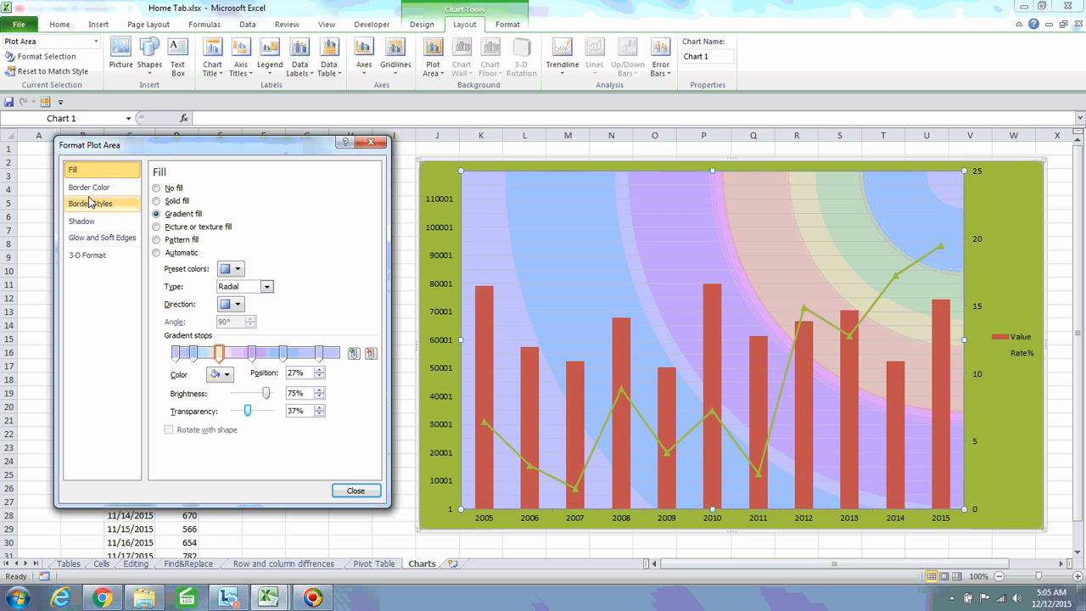
Try the Green Marble texture, then fill the plot area with a horizontal-line pattern
{"action": "left_click", "coordinate": [157, 227]}
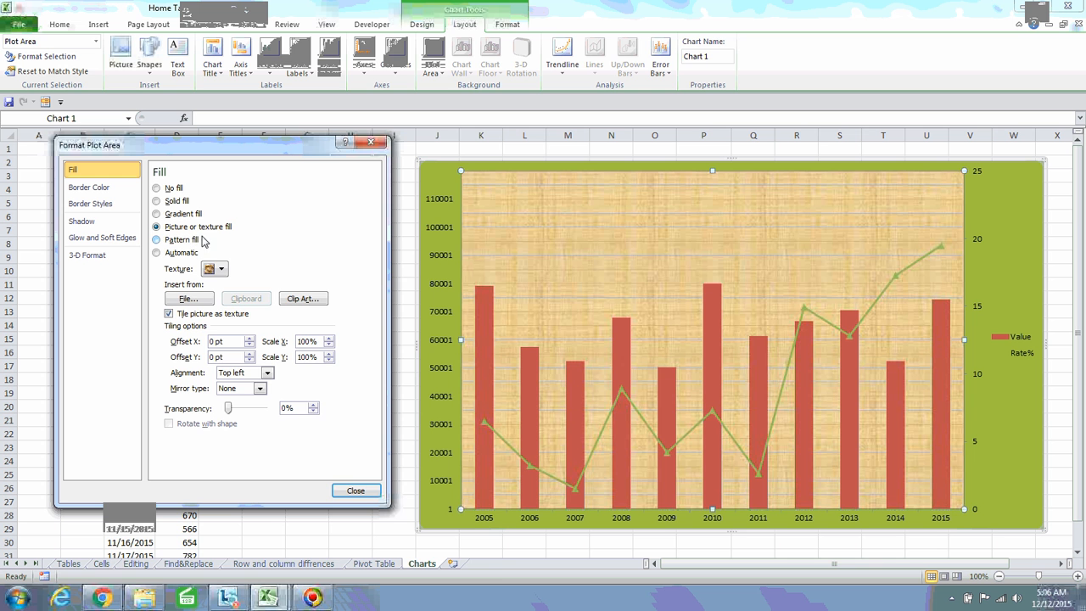
{"action": "left_click", "coordinate": [218, 270]}
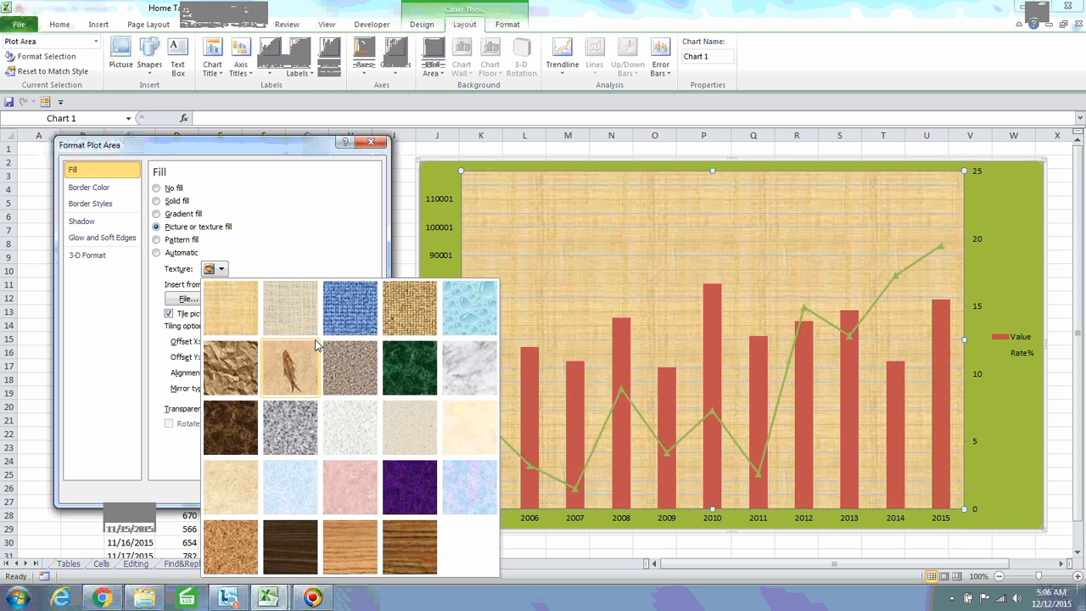
{"action": "left_click", "coordinate": [408, 360]}
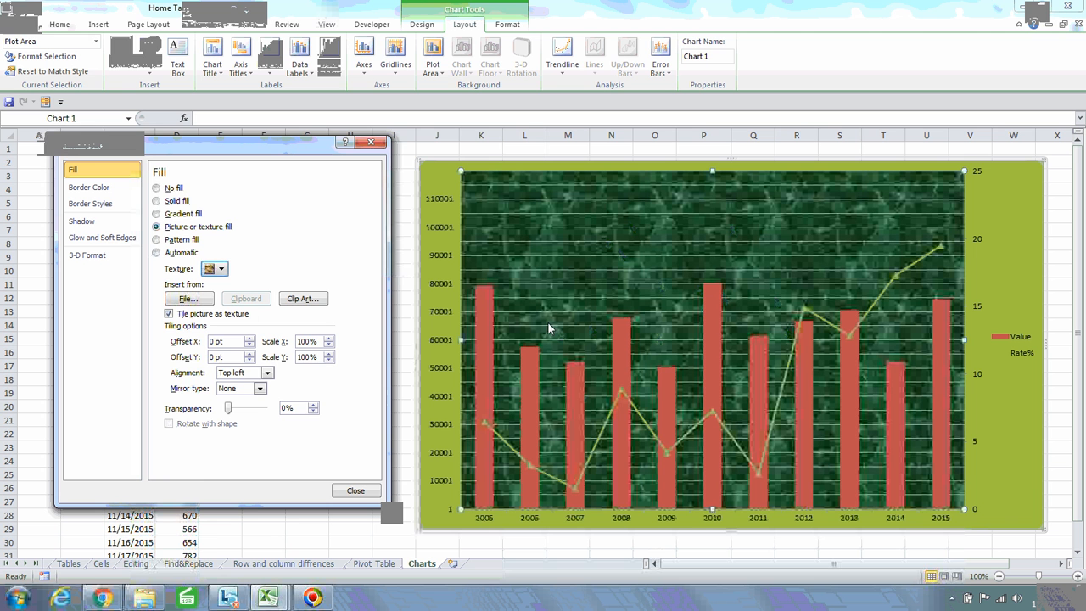
{"action": "left_click", "coordinate": [157, 240]}
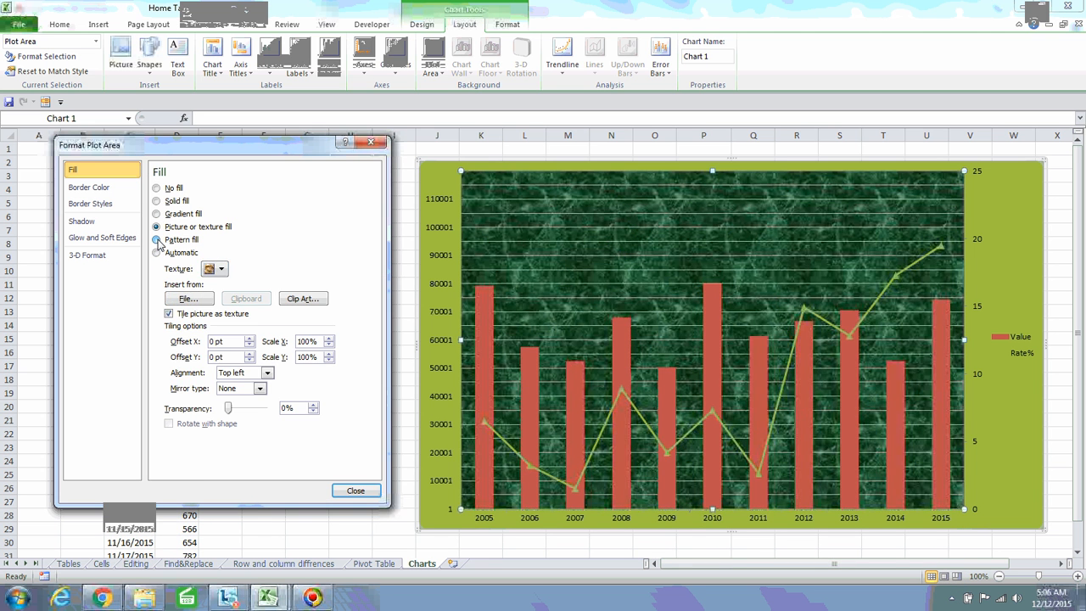
{"action": "left_click", "coordinate": [252, 359]}
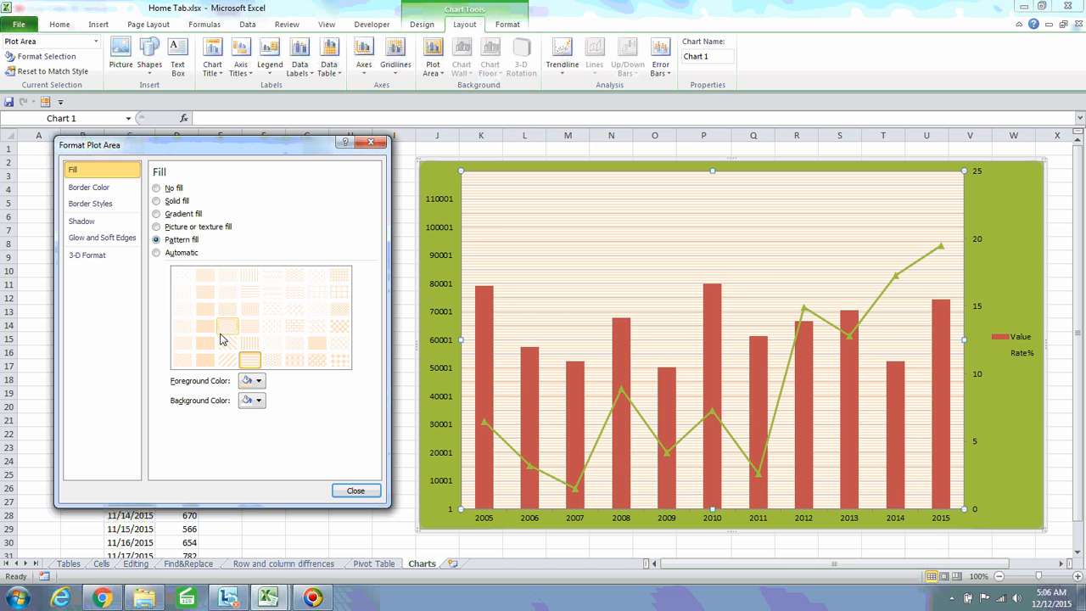
After trying diagonal and dotted patterns, reset the plot area fill to Automatic
{"action": "left_click", "coordinate": [226, 344]}
{"action": "left_click", "coordinate": [203, 326]}
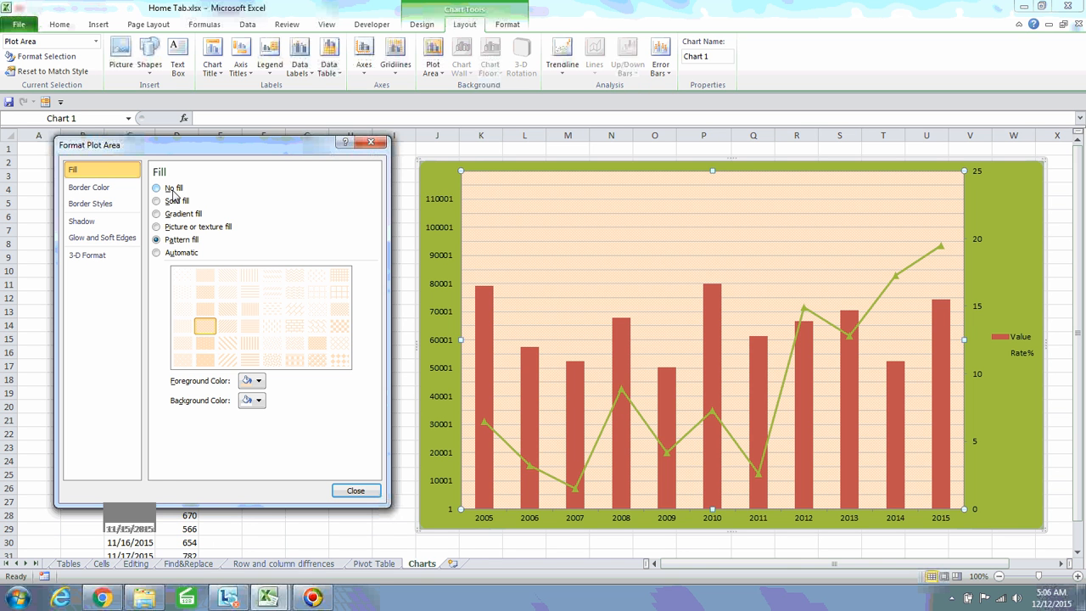
{"action": "left_click", "coordinate": [441, 191]}
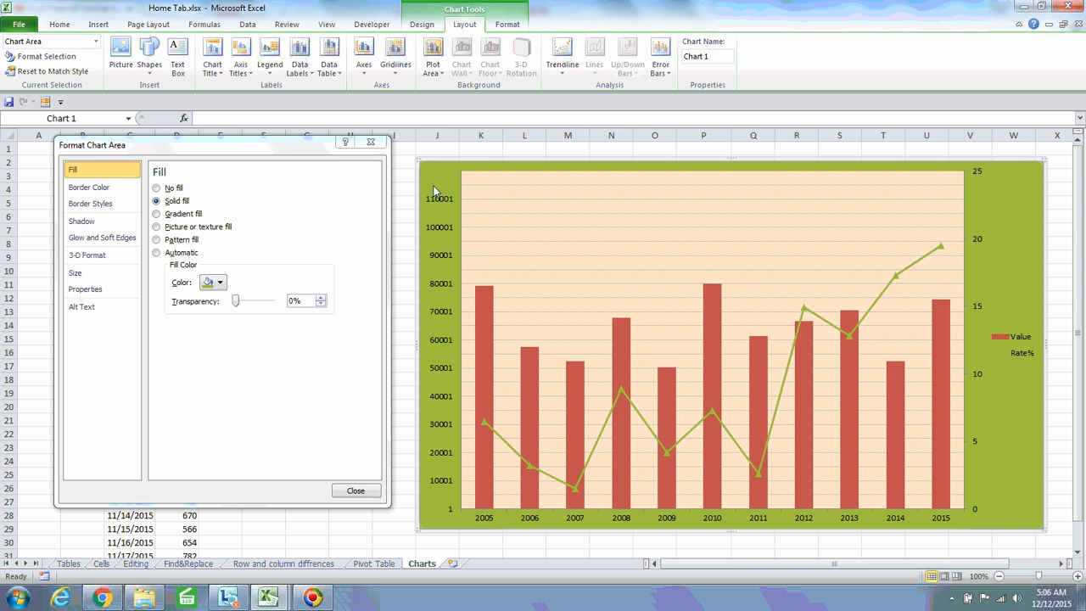
{"action": "left_click", "coordinate": [606, 248]}
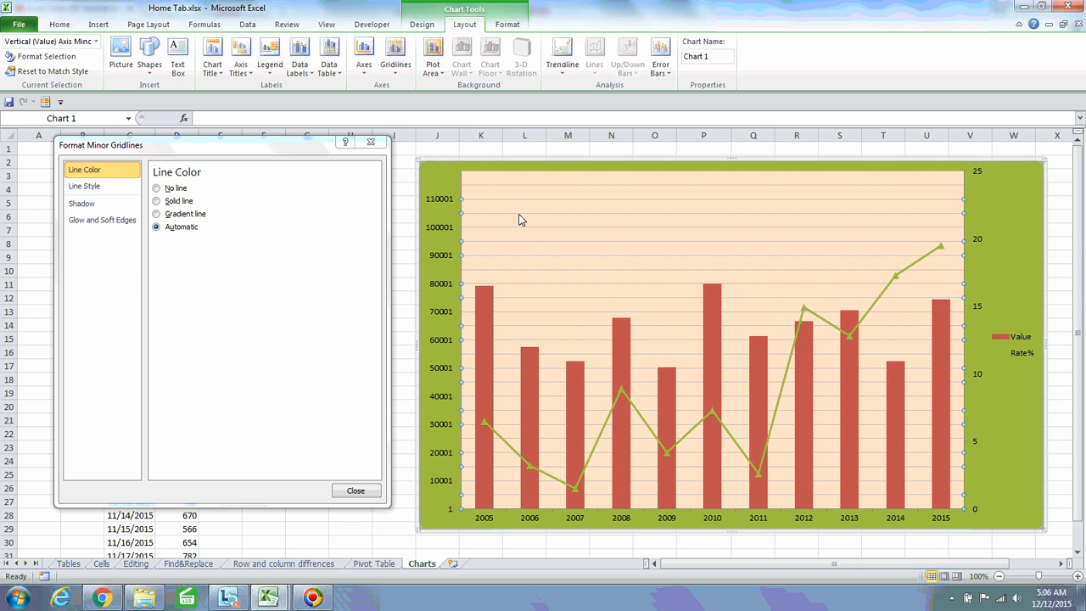
{"action": "left_click", "coordinate": [535, 185]}
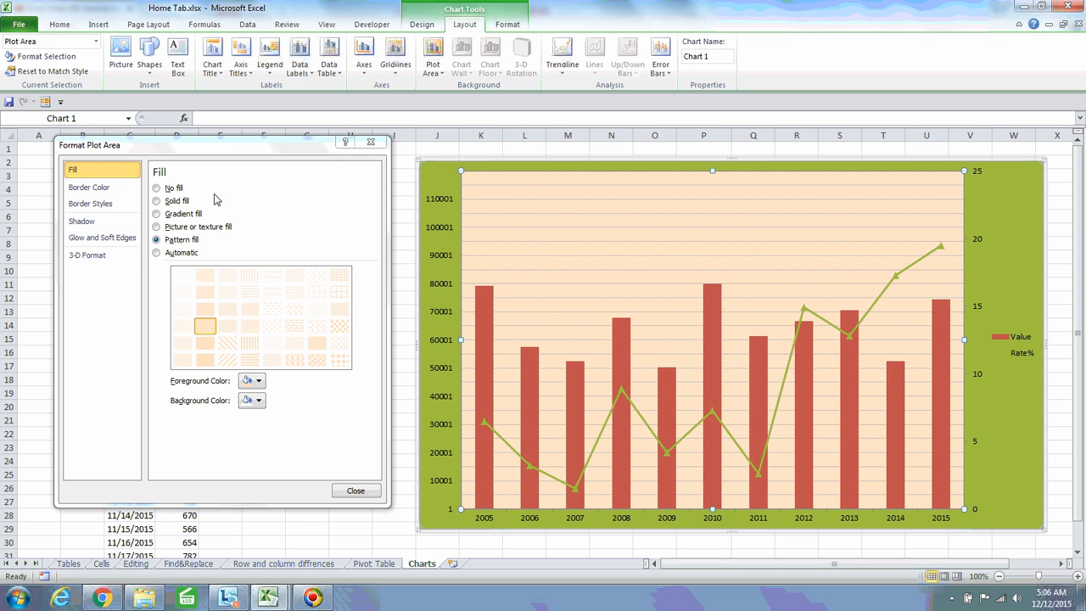
{"action": "left_click", "coordinate": [158, 254]}
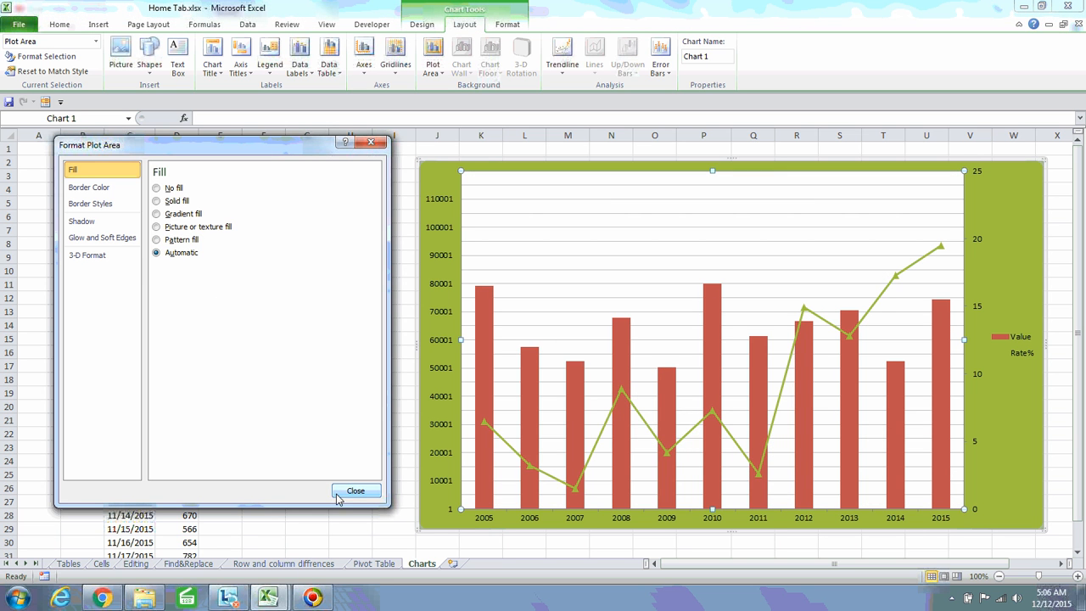
Set the plot area to No fill and return the chart area to Automatic white
{"action": "left_click", "coordinate": [156, 188]}
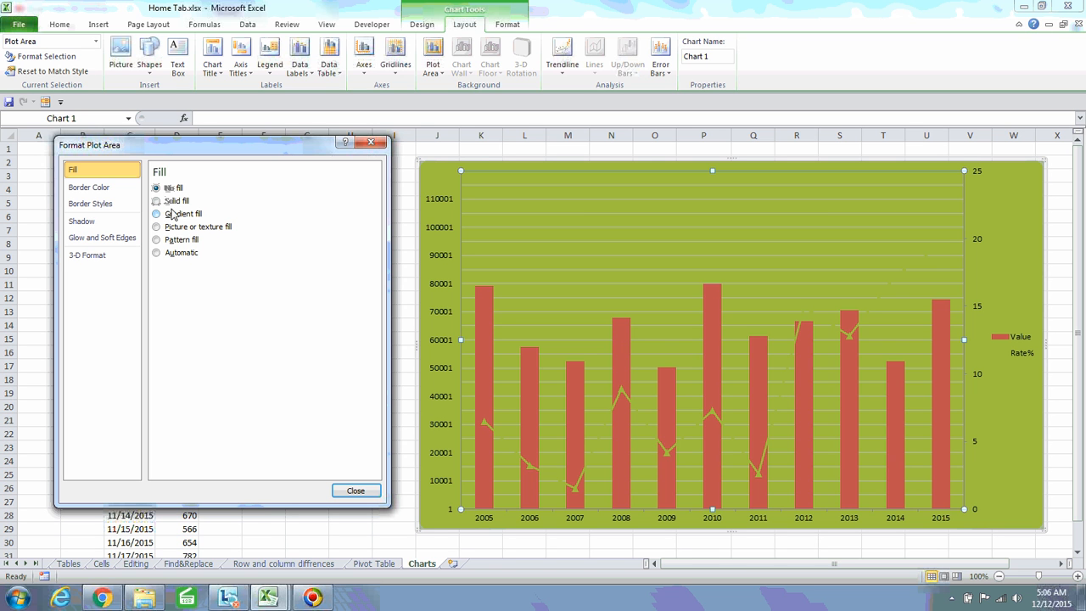
{"action": "left_click", "coordinate": [994, 216]}
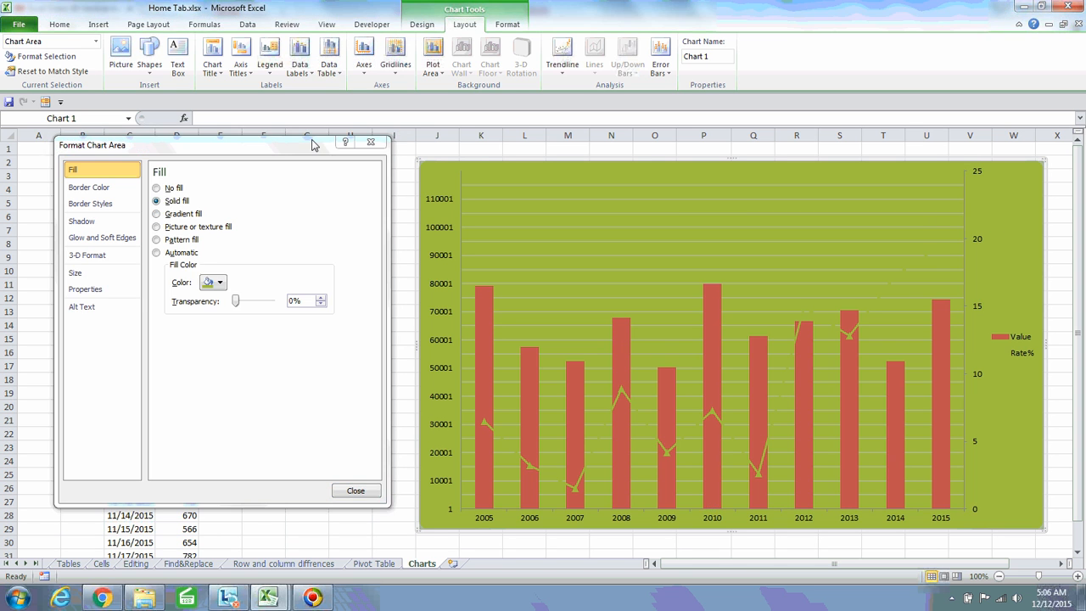
{"action": "left_click", "coordinate": [157, 188]}
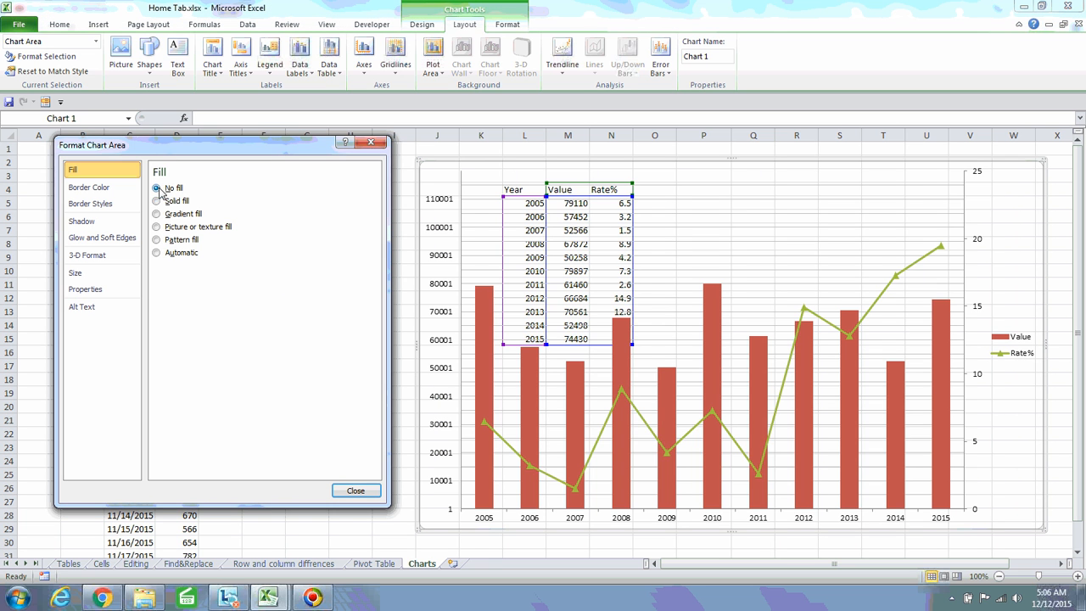
{"action": "left_click", "coordinate": [157, 252]}
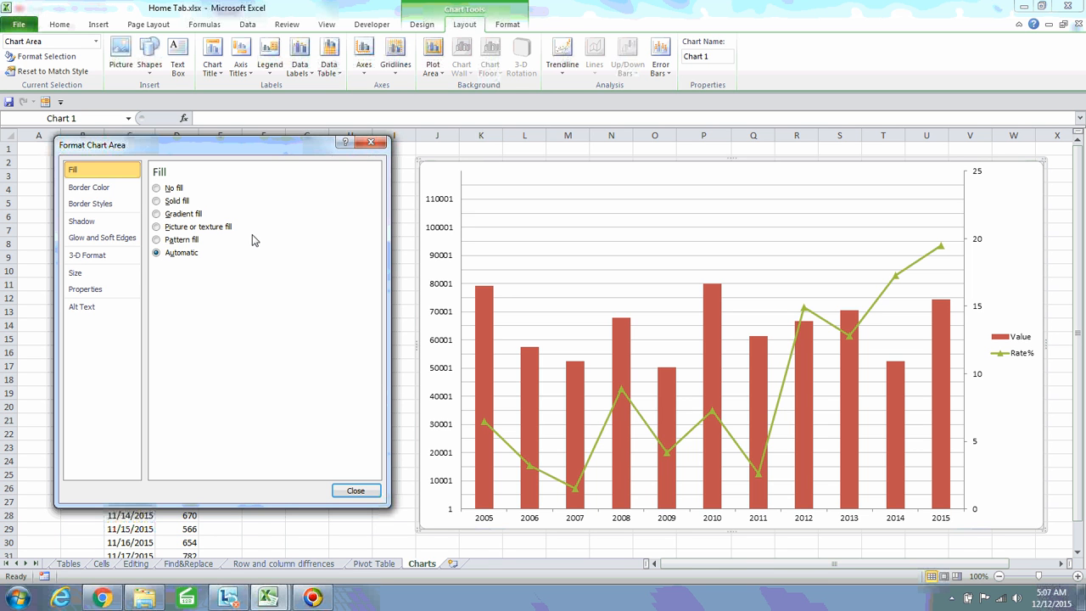
Drag the chart away and back, then show the Format Plot Area settings
{"action": "left_click", "coordinate": [368, 143]}
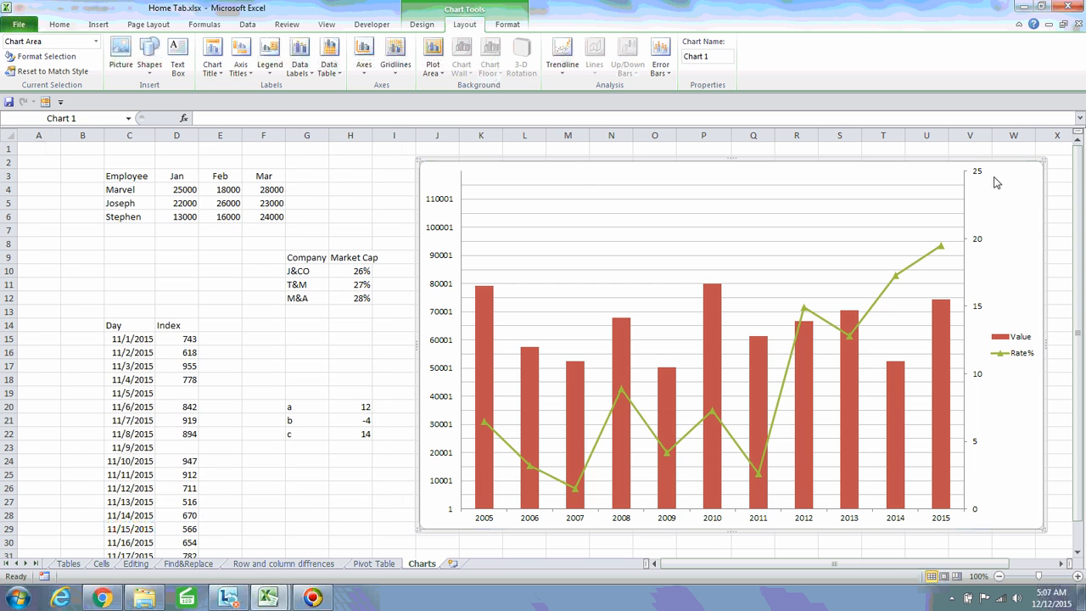
{"action": "left_click_drag", "start_coordinate": [999, 188], "coordinate": [599, 302]}
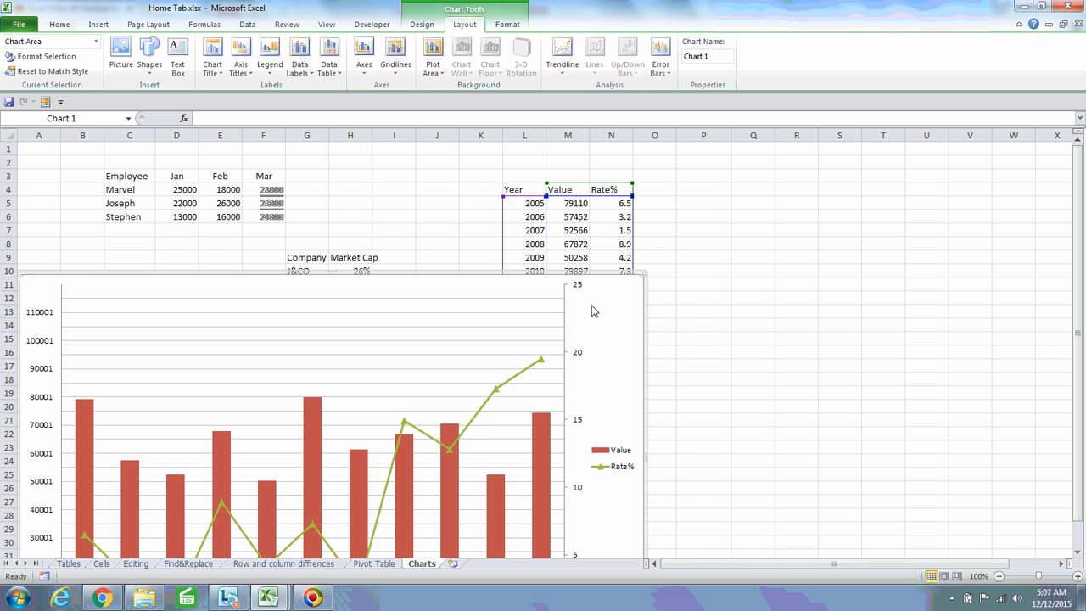
{"action": "left_click_drag", "start_coordinate": [602, 322], "coordinate": [1031, 208]}
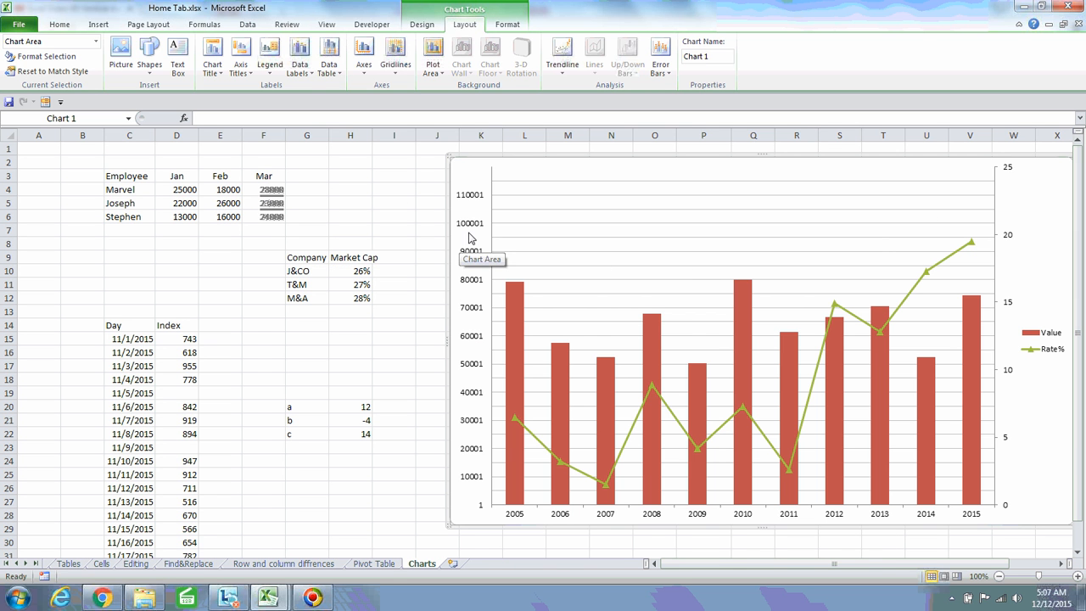
{"action": "left_click", "coordinate": [50, 58]}
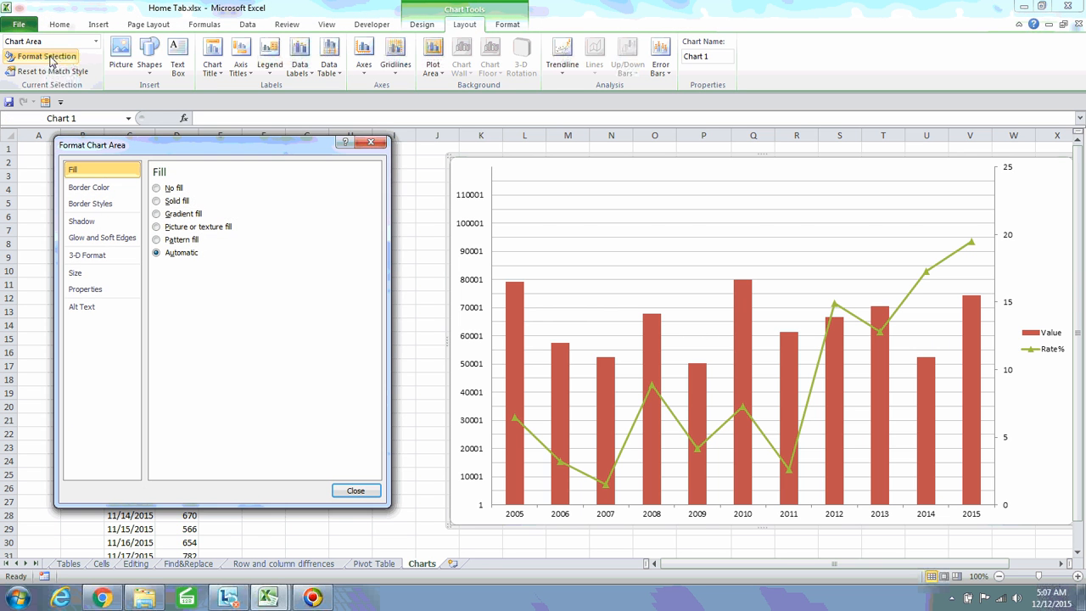
{"action": "left_click_drag", "start_coordinate": [194, 149], "coordinate": [264, 149]}
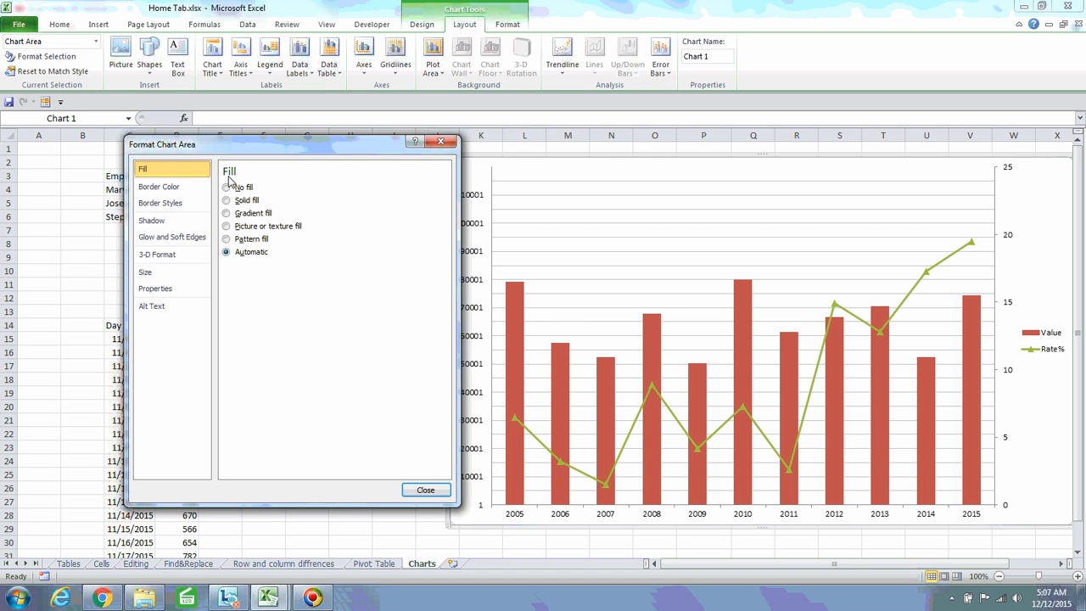
{"action": "left_click", "coordinate": [169, 190]}
{"action": "left_click", "coordinate": [693, 273]}
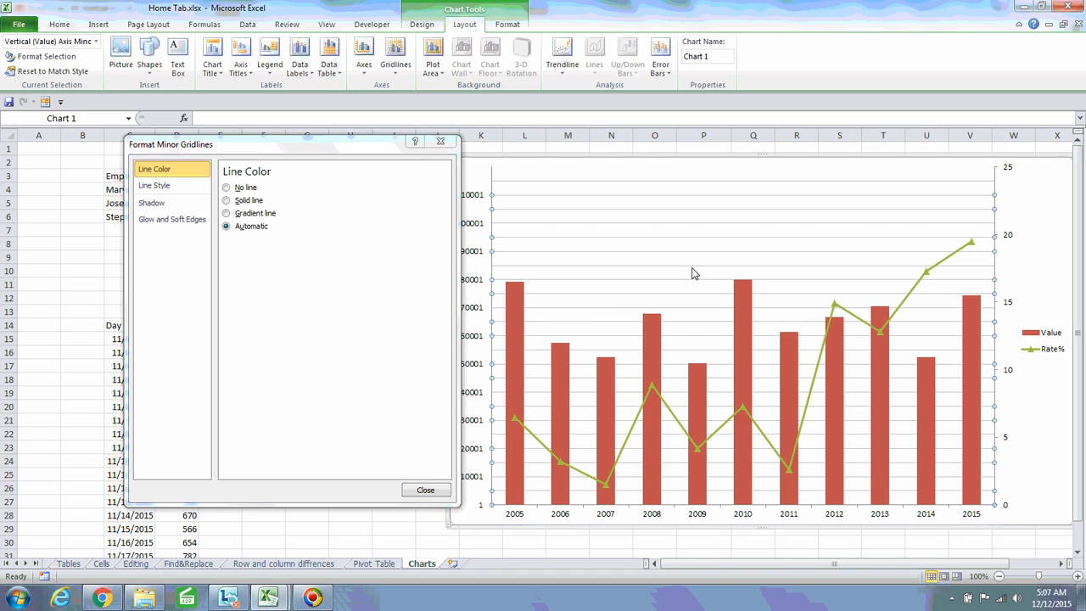
{"action": "left_click", "coordinate": [881, 181]}
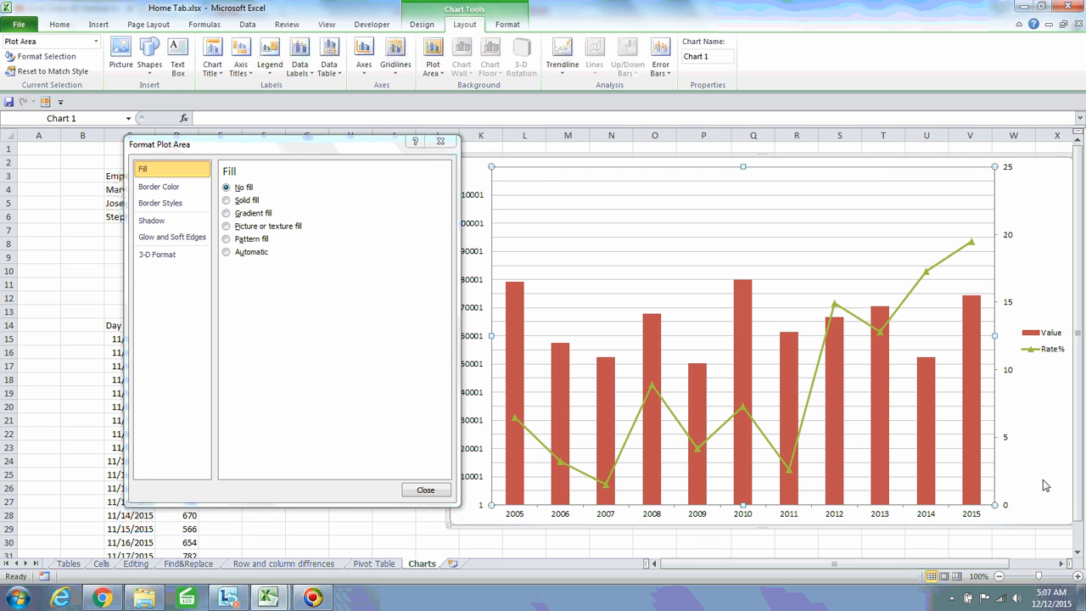
Move and shrink the chart, undoing two accidental data-range shifts with Ctrl+Z
{"action": "left_click_drag", "start_coordinate": [1045, 483], "coordinate": [905, 468]}
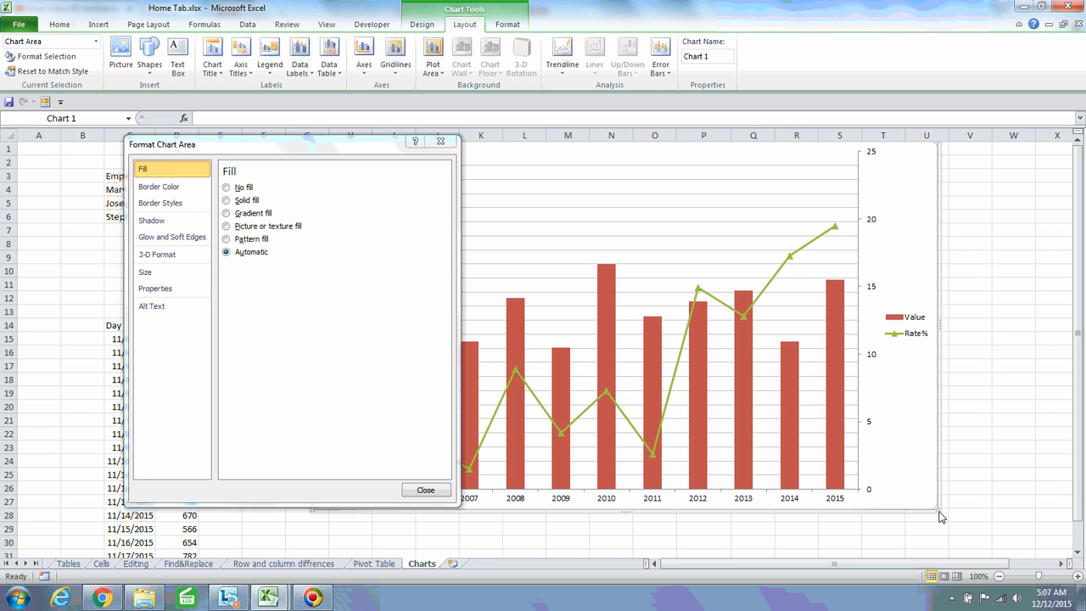
{"action": "left_click_drag", "start_coordinate": [940, 516], "coordinate": [664, 347]}
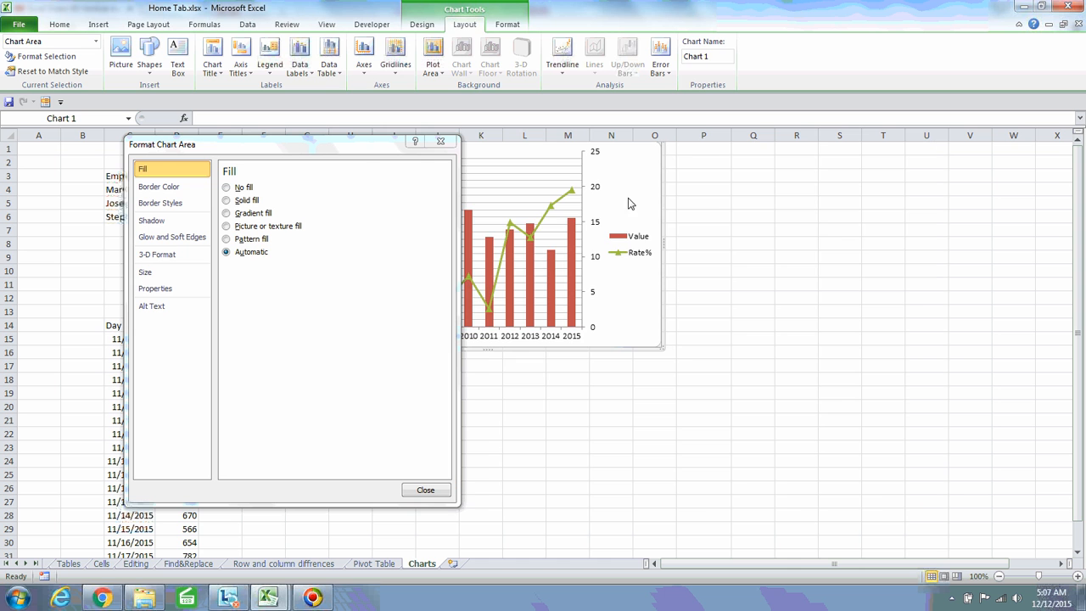
{"action": "left_click_drag", "start_coordinate": [791, 224], "coordinate": [878, 268]}
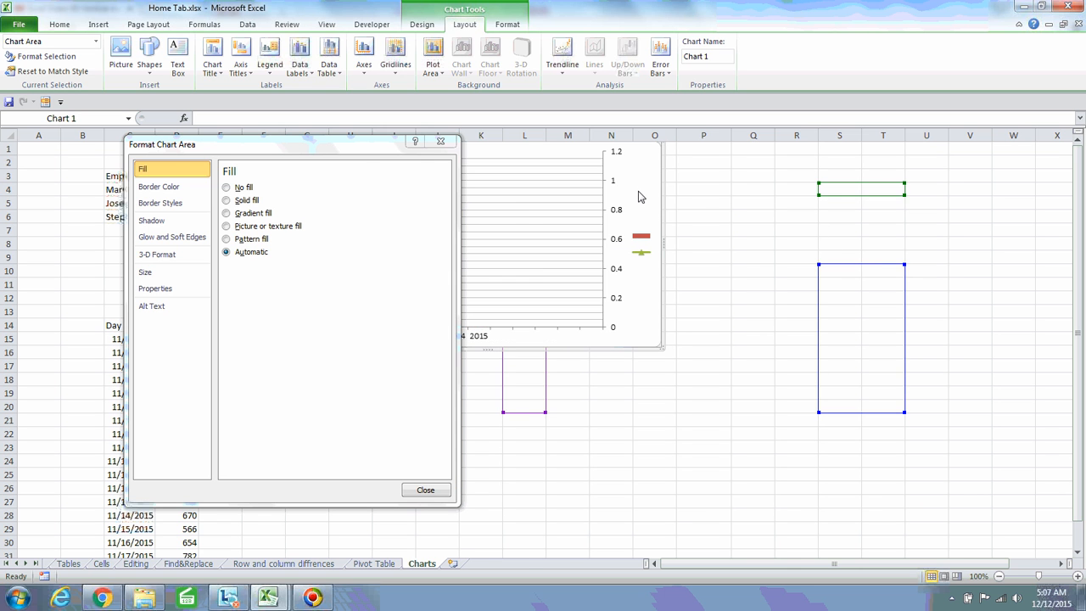
{"action": "key", "text": "ctrl+z"}
{"action": "left_click_drag", "start_coordinate": [676, 242], "coordinate": [818, 282]}
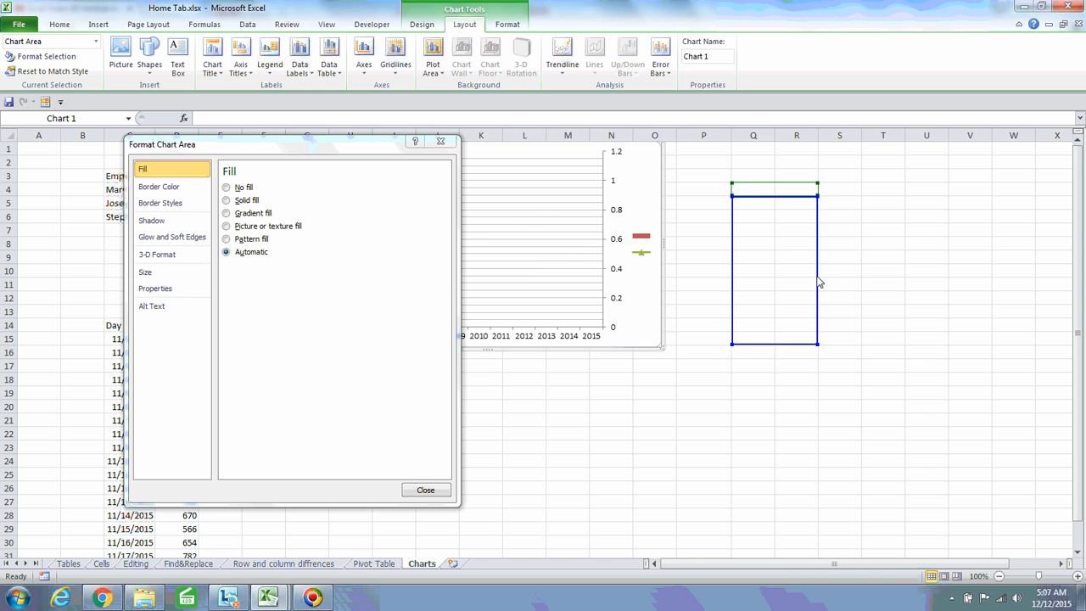
{"action": "key", "text": "ctrl+z"}
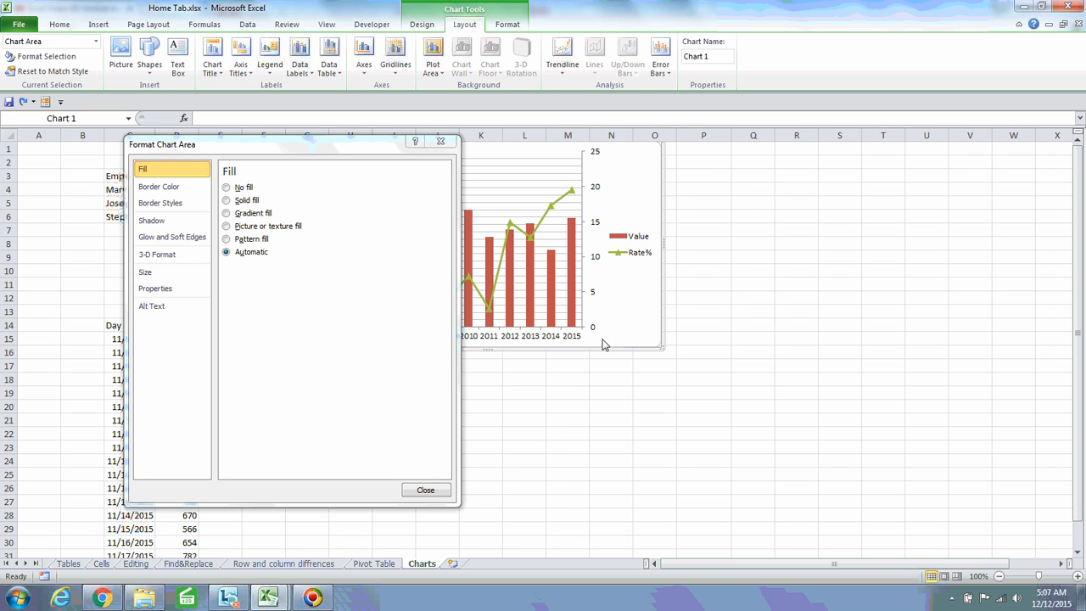
Place the chart beside the Year/Value/Rate% table and show the plot area's Border Color options
{"action": "left_click_drag", "start_coordinate": [604, 339], "coordinate": [895, 420]}
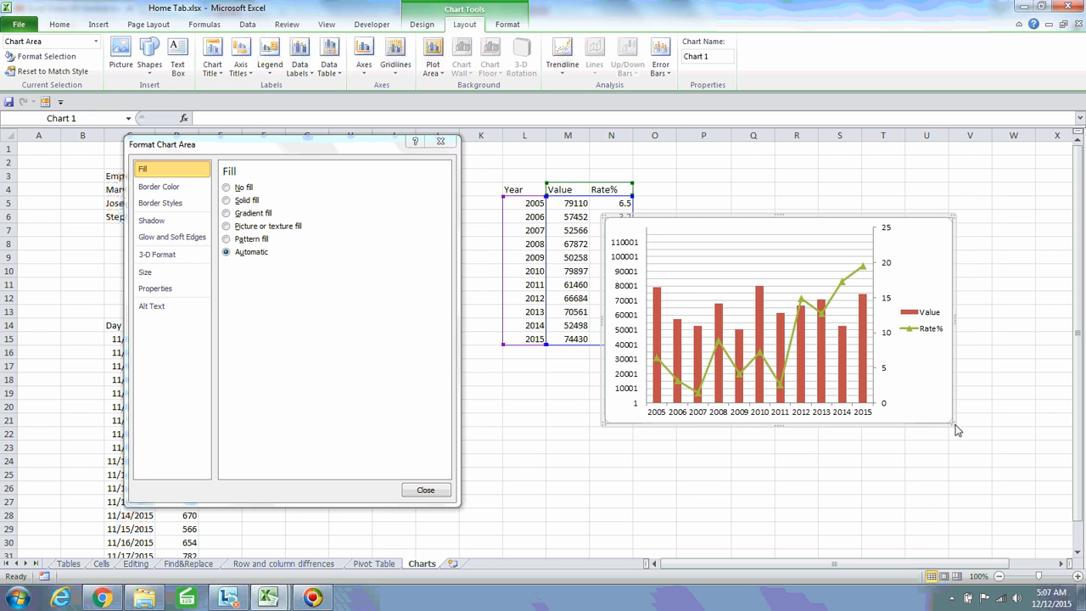
{"action": "left_click_drag", "start_coordinate": [954, 424], "coordinate": [924, 416]}
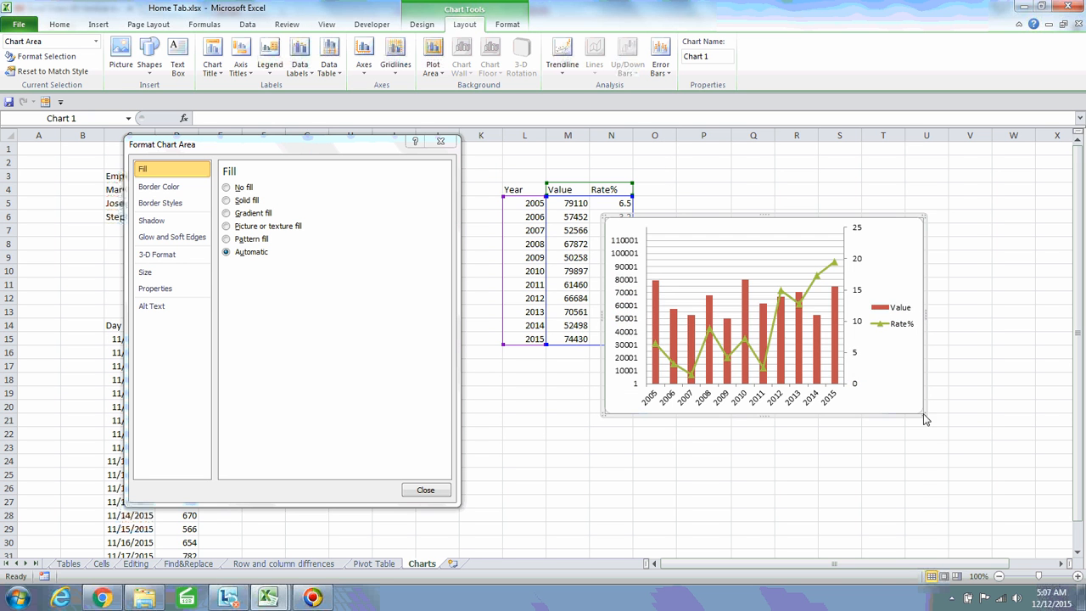
{"action": "left_click_drag", "start_coordinate": [901, 240], "coordinate": [938, 191]}
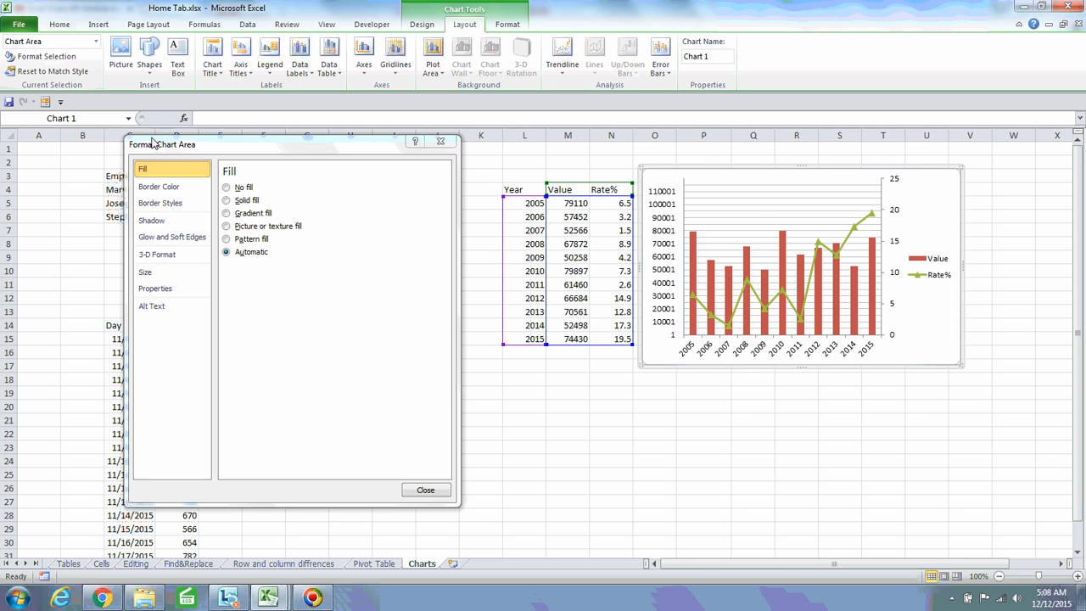
{"action": "left_click", "coordinate": [743, 202]}
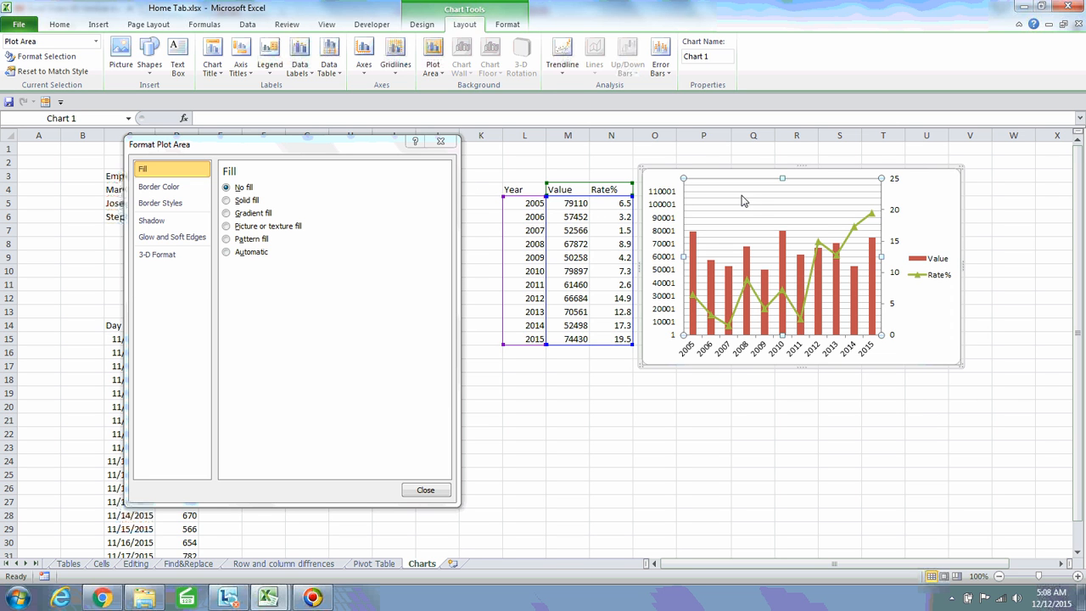
{"action": "left_click", "coordinate": [164, 189]}
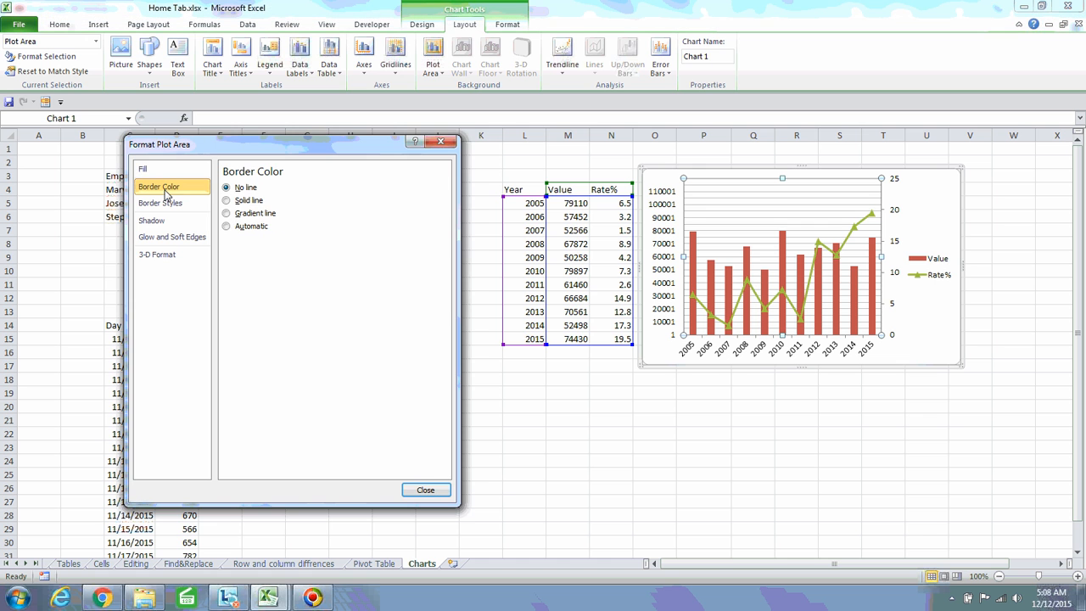
Outline the plot area with an Ocean preset gradient border after briefly trying solid blue
{"action": "left_click", "coordinate": [227, 201]}
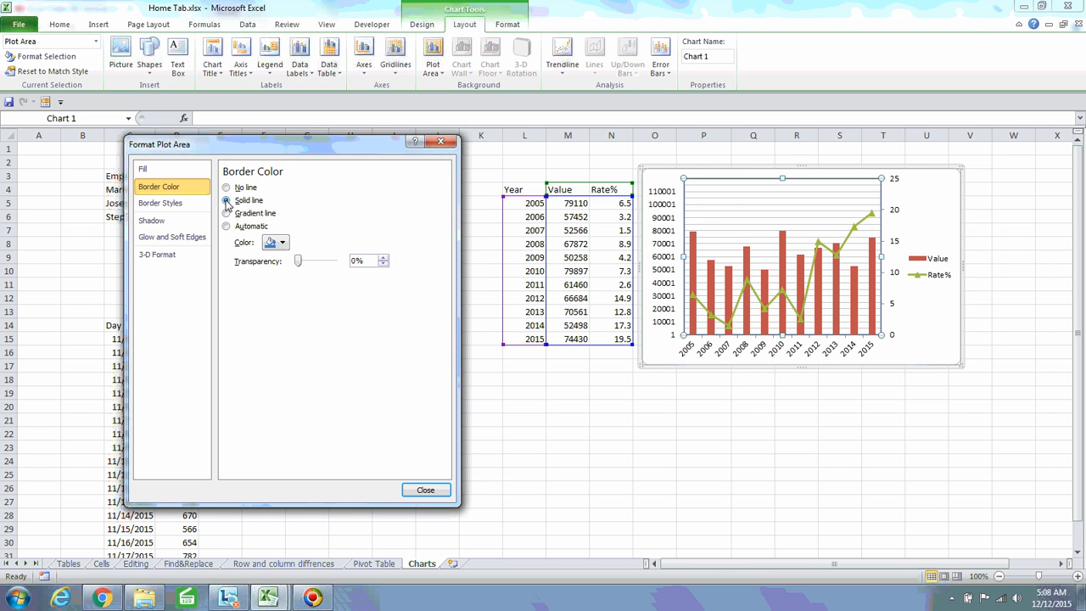
{"action": "left_click", "coordinate": [283, 242]}
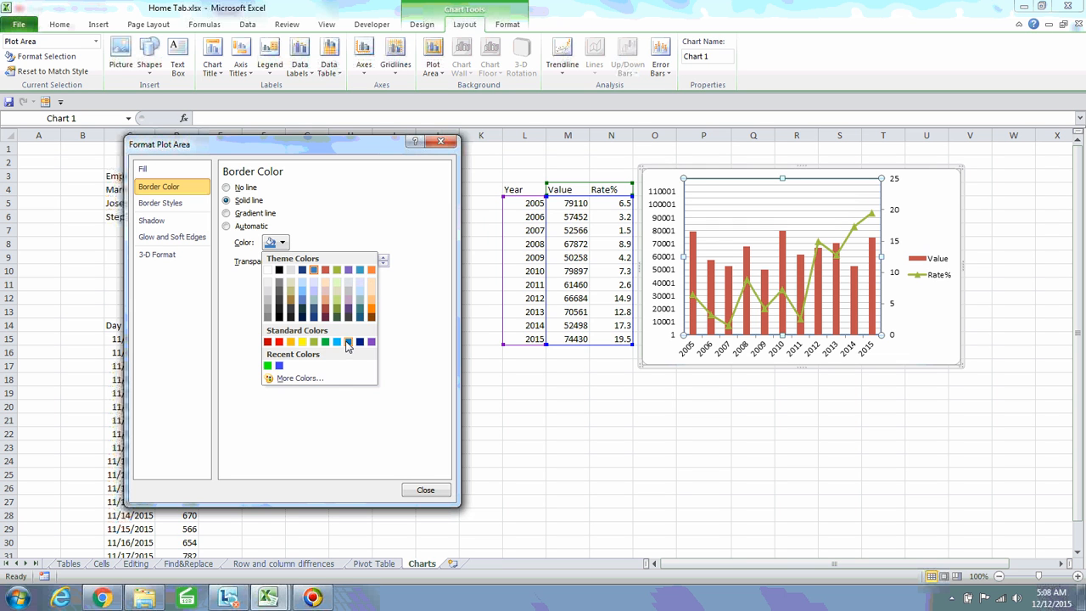
{"action": "left_click", "coordinate": [347, 342]}
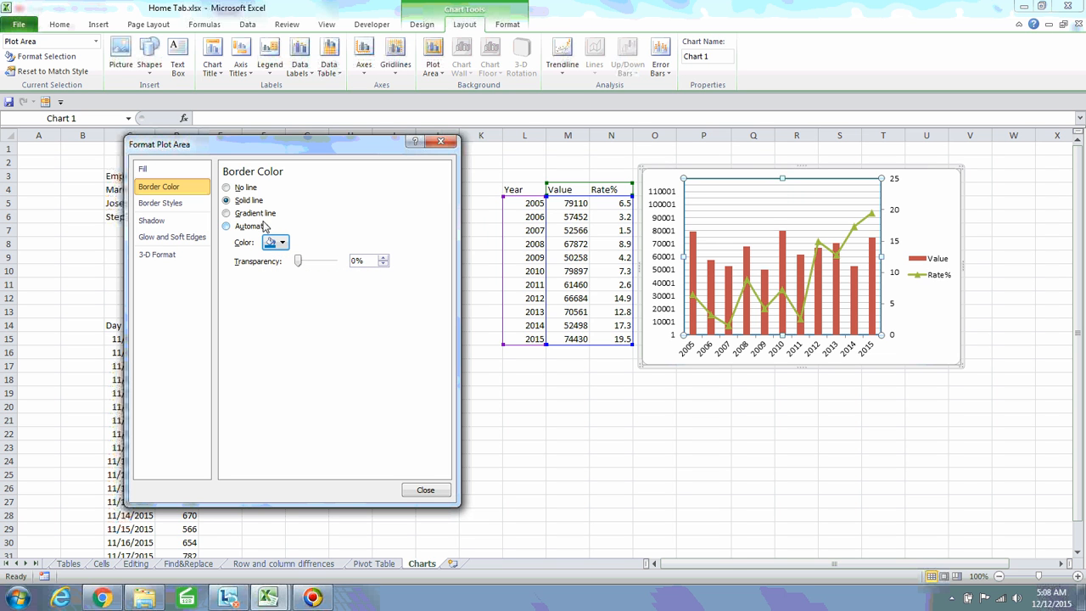
{"action": "left_click", "coordinate": [228, 216]}
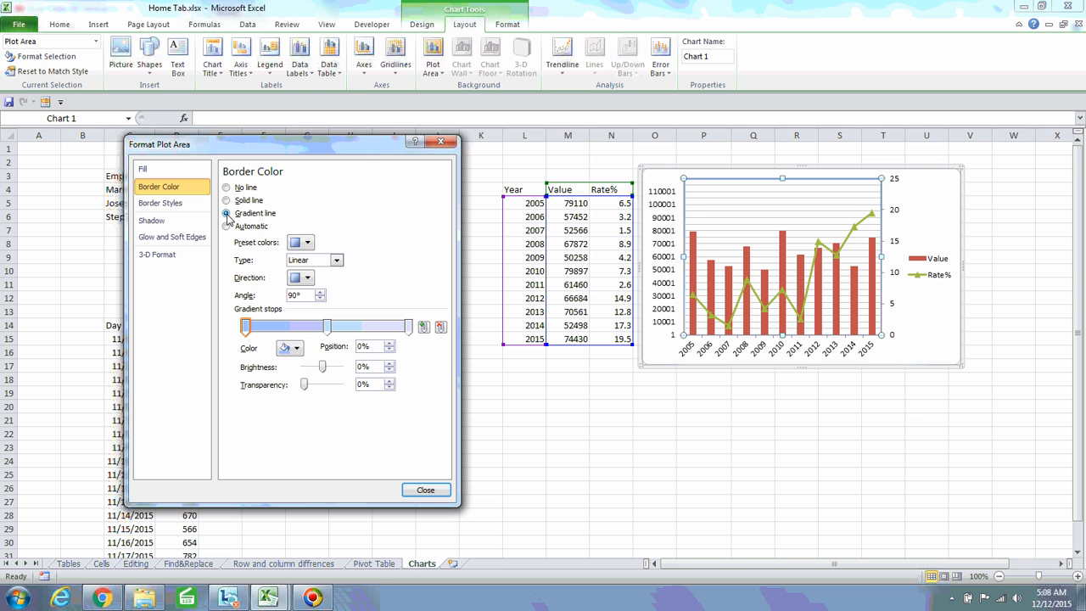
{"action": "left_click", "coordinate": [308, 243]}
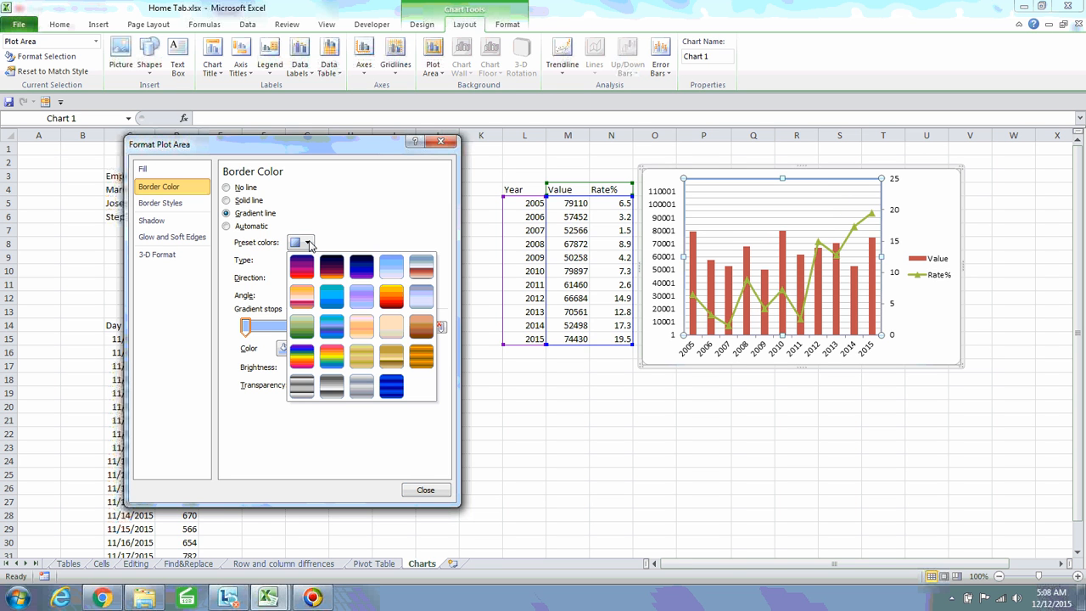
{"action": "left_click", "coordinate": [338, 302]}
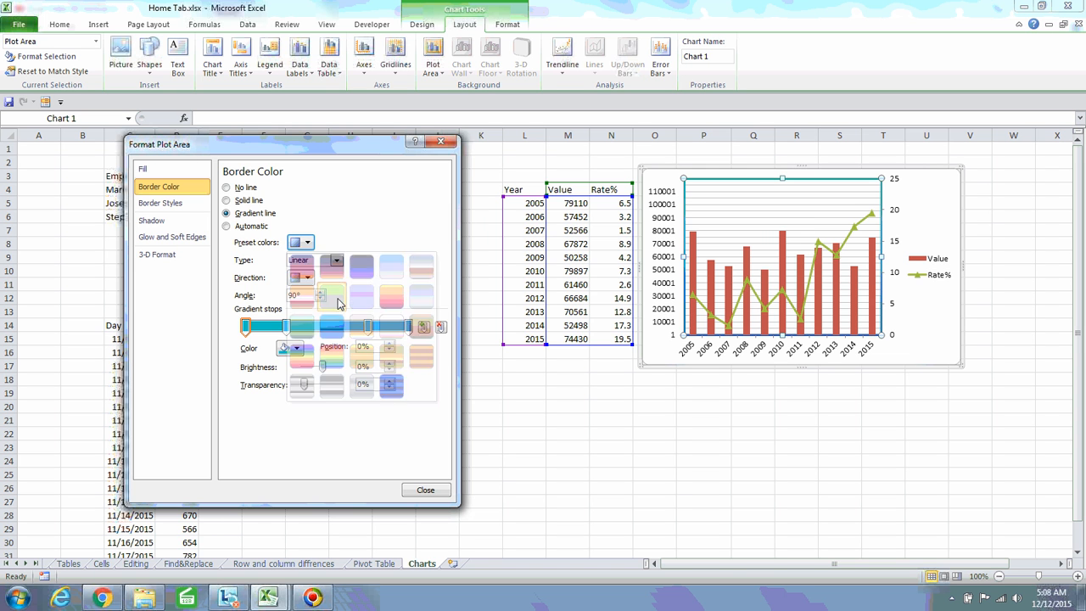
{"action": "left_click", "coordinate": [934, 204]}
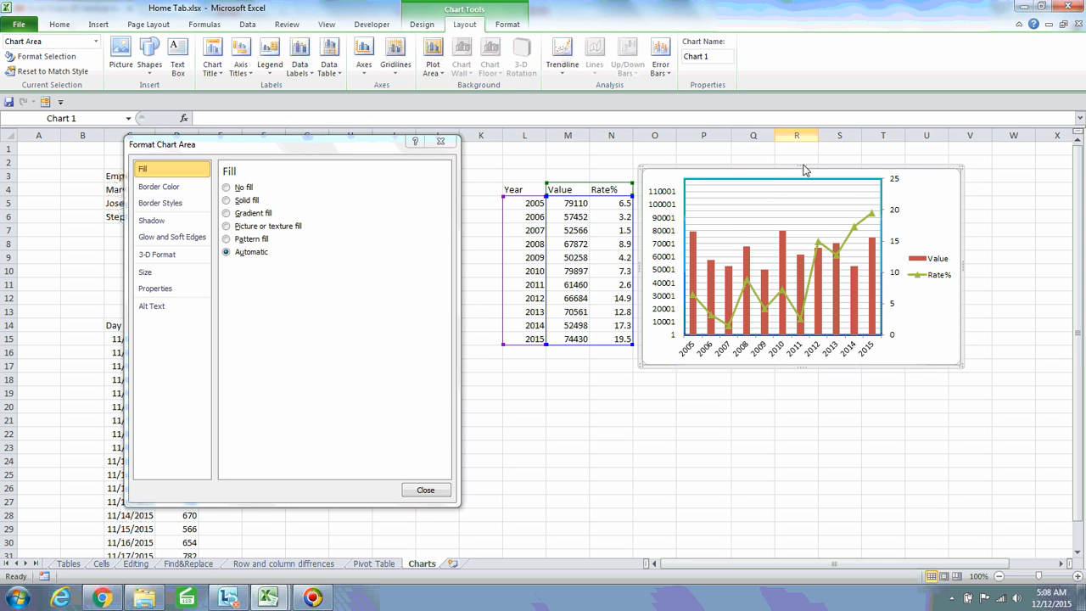
Select the plot area and fill it with a green marble texture
{"action": "left_click", "coordinate": [165, 191]}
{"action": "left_click", "coordinate": [855, 188]}
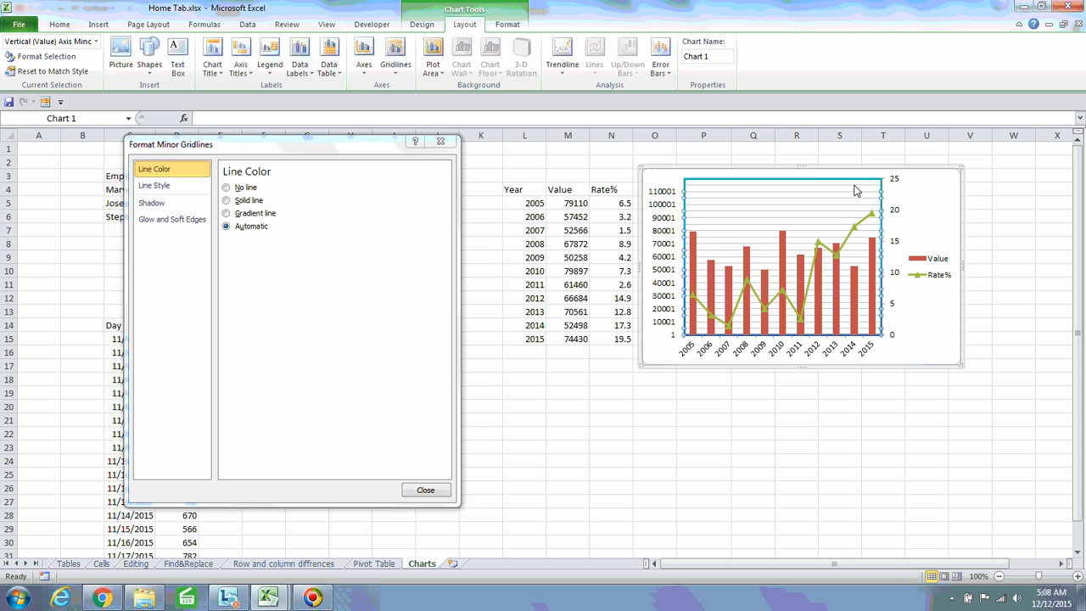
{"action": "left_click", "coordinate": [830, 186]}
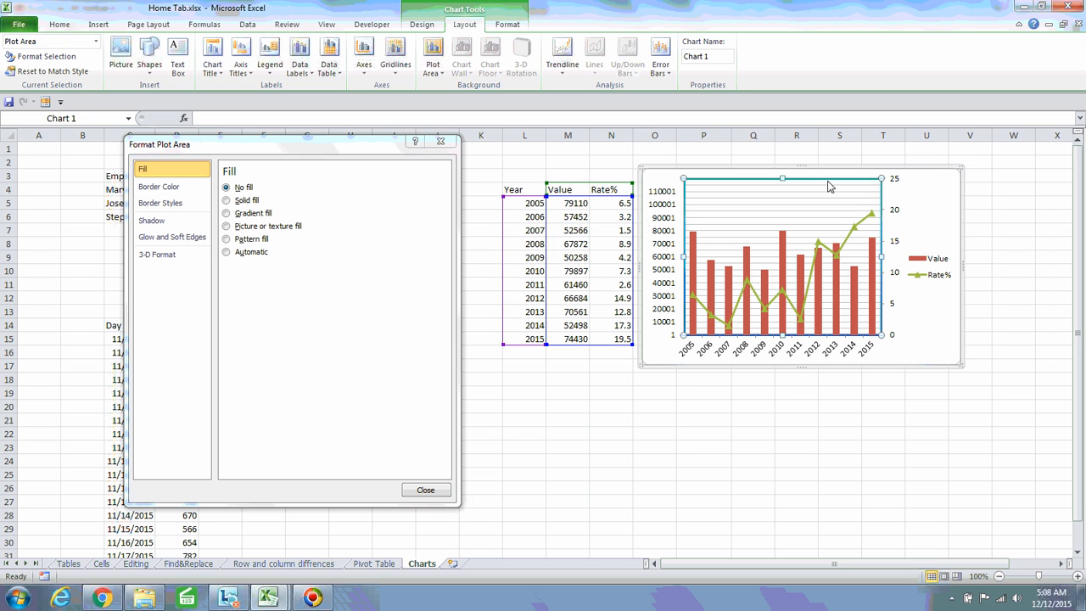
{"action": "left_click", "coordinate": [227, 226]}
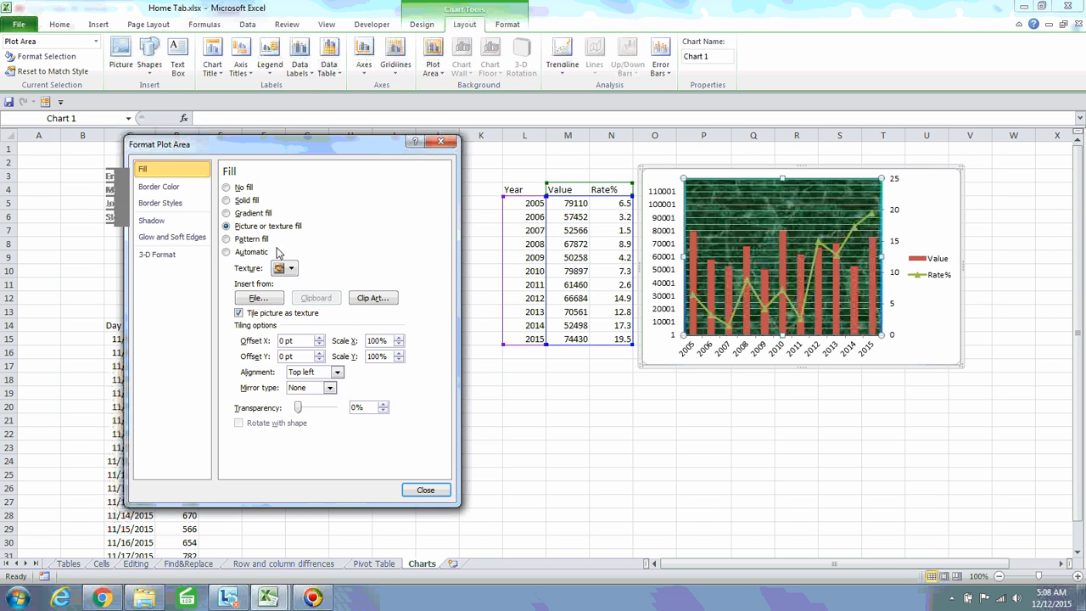
Reset the plot area fill to Automatic and bring up its border settings
{"action": "left_click", "coordinate": [167, 188]}
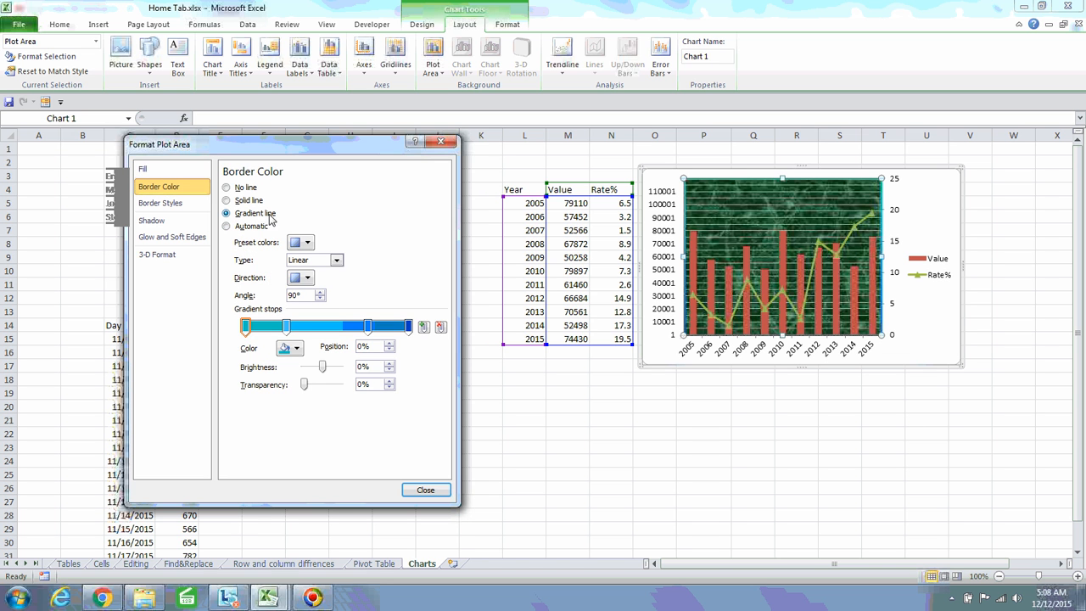
{"action": "left_click", "coordinate": [157, 169]}
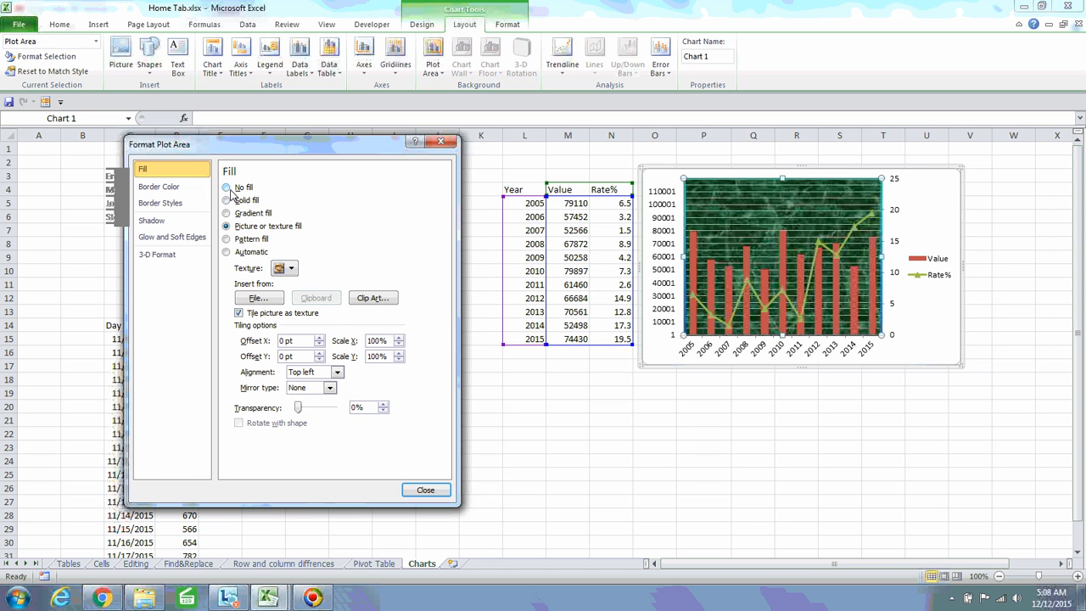
{"action": "left_click", "coordinate": [226, 253]}
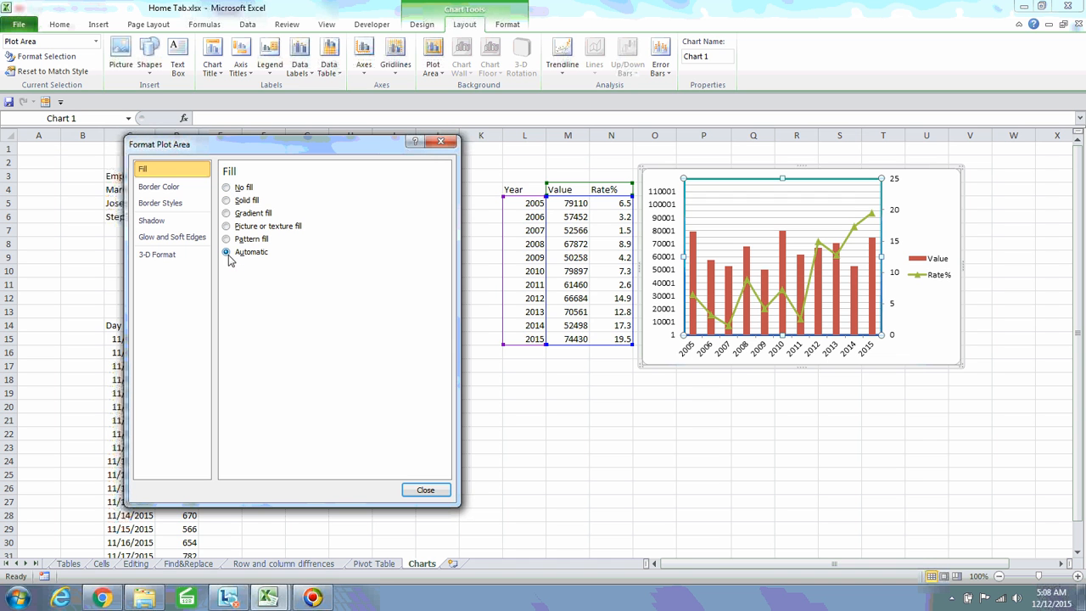
{"action": "left_click", "coordinate": [165, 187]}
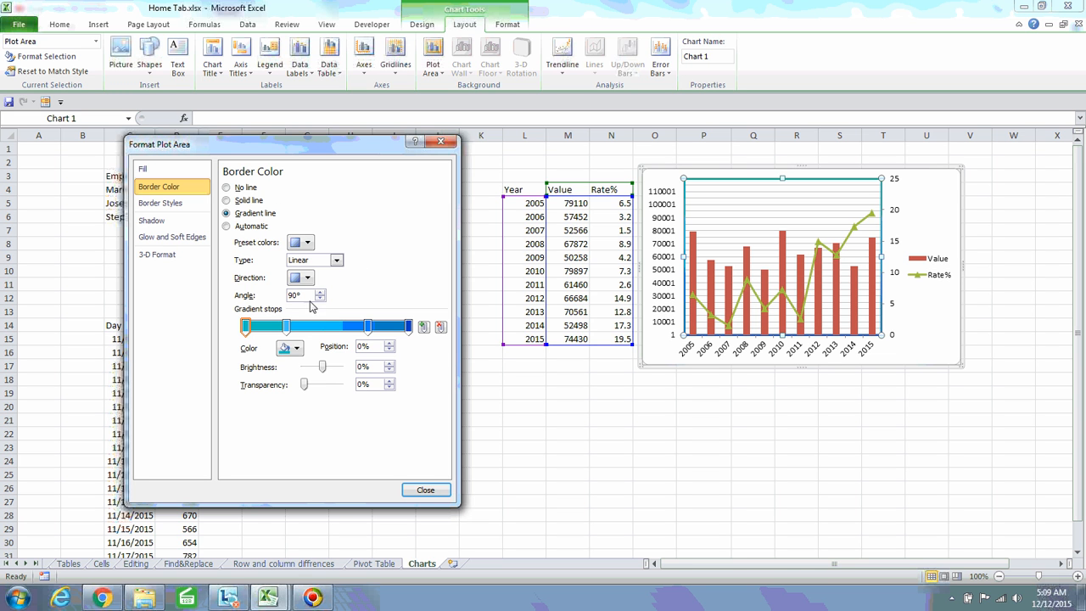
Thicken the plot area border step by step to 8.5 pt
{"action": "left_click", "coordinate": [161, 206]}
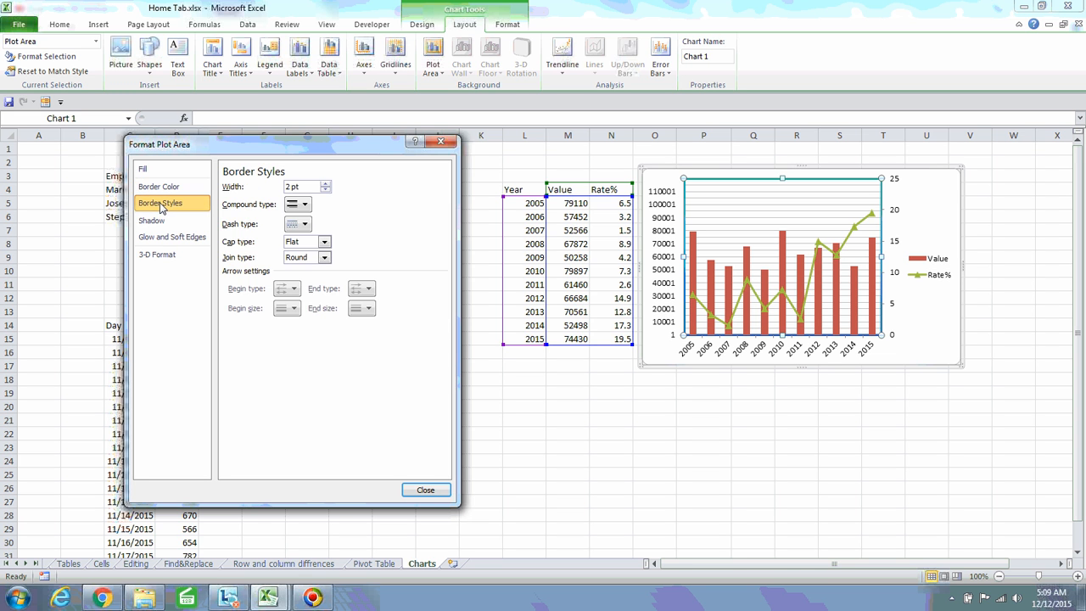
{"action": "left_click", "coordinate": [325, 185]}
{"action": "left_click", "coordinate": [326, 185]}
{"action": "left_click", "coordinate": [325, 185]}
{"action": "left_click", "coordinate": [326, 185]}
{"action": "left_click", "coordinate": [326, 185]}
{"action": "left_click", "coordinate": [326, 185]}
{"action": "left_click", "coordinate": [326, 185]}
{"action": "left_click", "coordinate": [326, 183]}
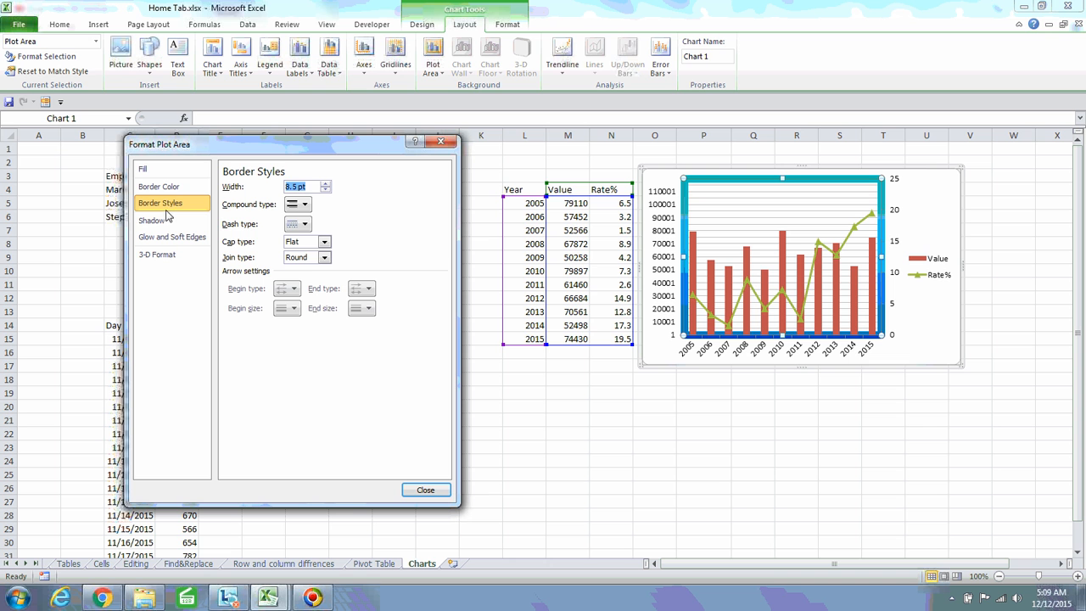
Give the plot area border a double-line compound style
{"action": "left_click", "coordinate": [305, 205]}
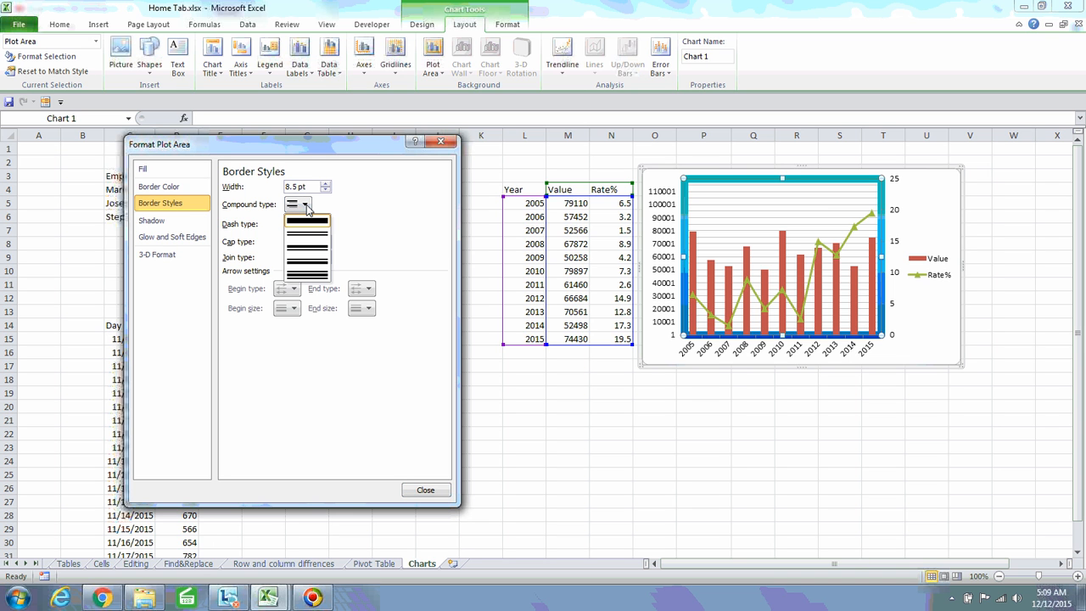
{"action": "left_click", "coordinate": [309, 234]}
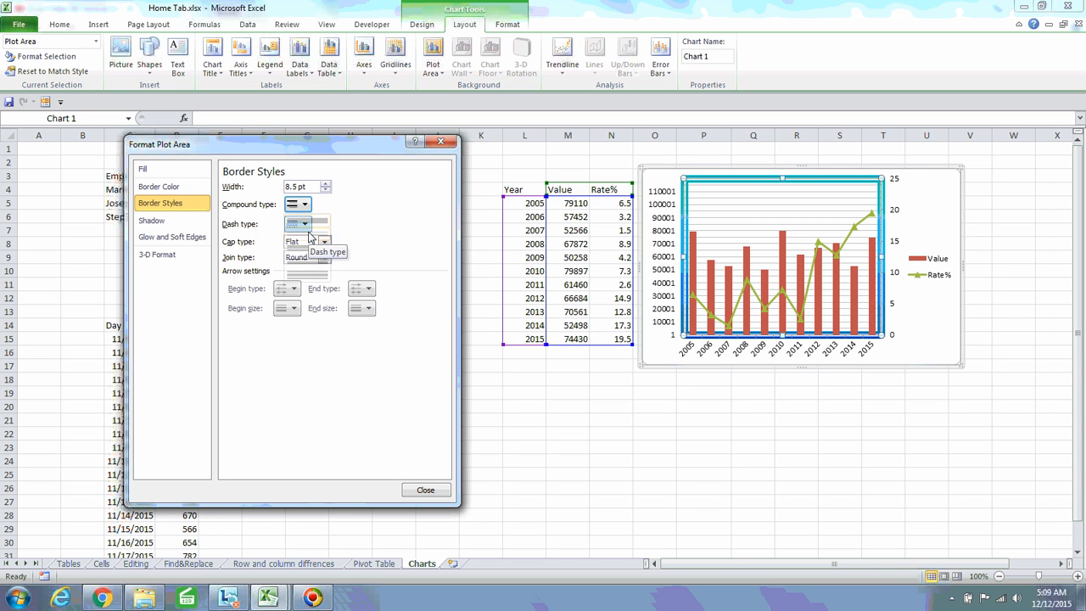
{"action": "left_click", "coordinate": [912, 207]}
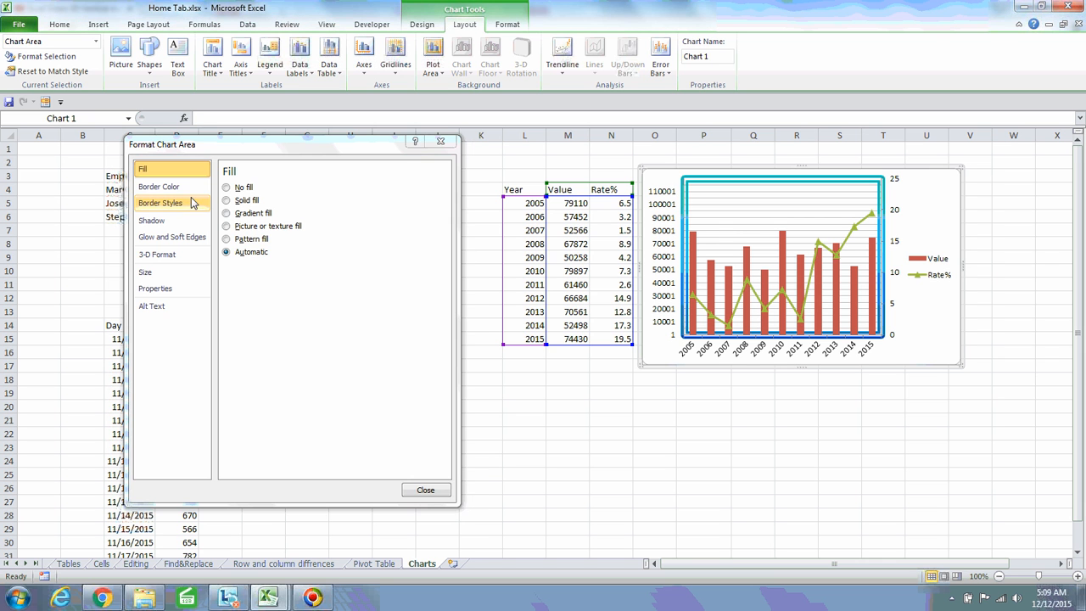
{"action": "left_click", "coordinate": [177, 190]}
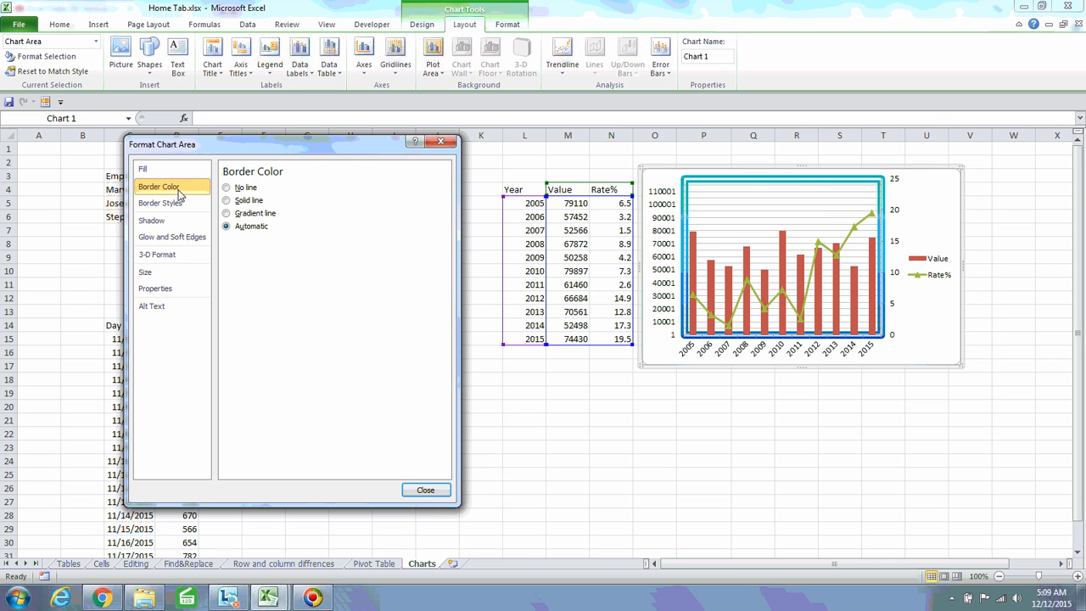
{"action": "left_click", "coordinate": [815, 185]}
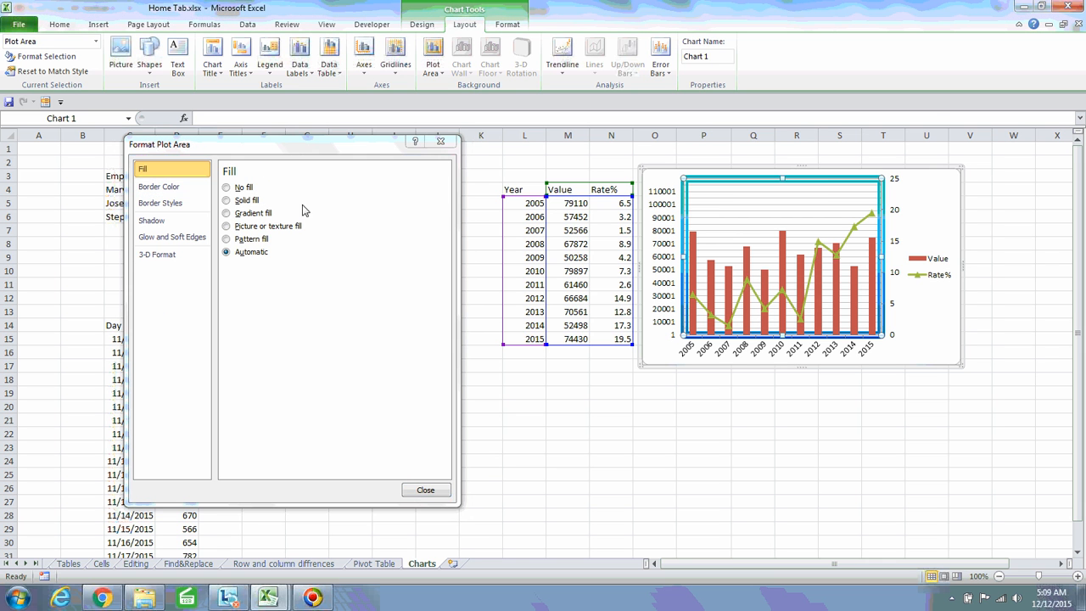
{"action": "left_click", "coordinate": [170, 204]}
{"action": "left_click", "coordinate": [304, 205]}
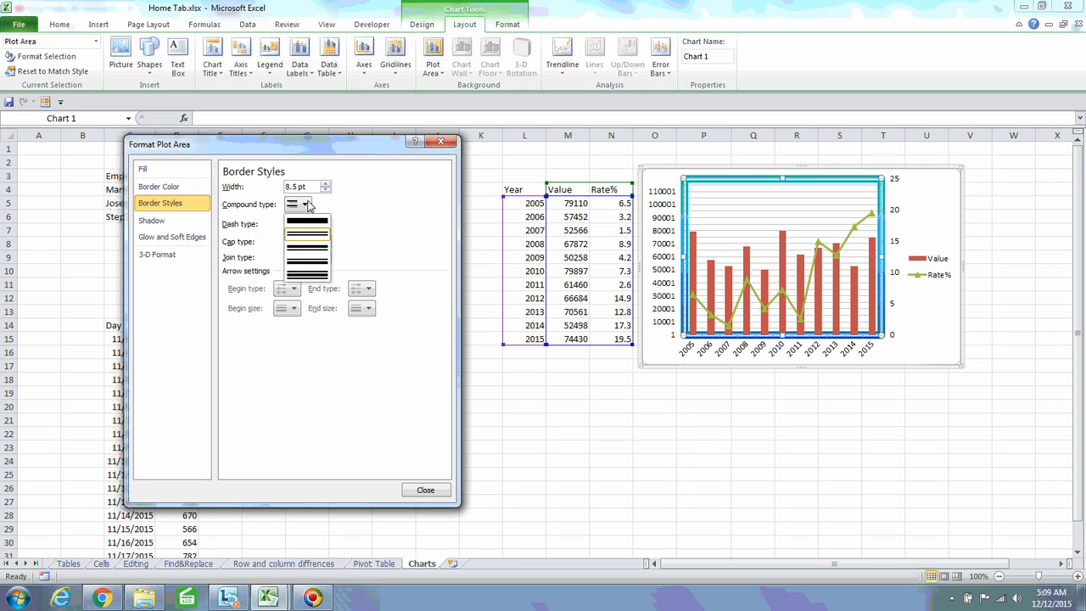
{"action": "left_click", "coordinate": [321, 233]}
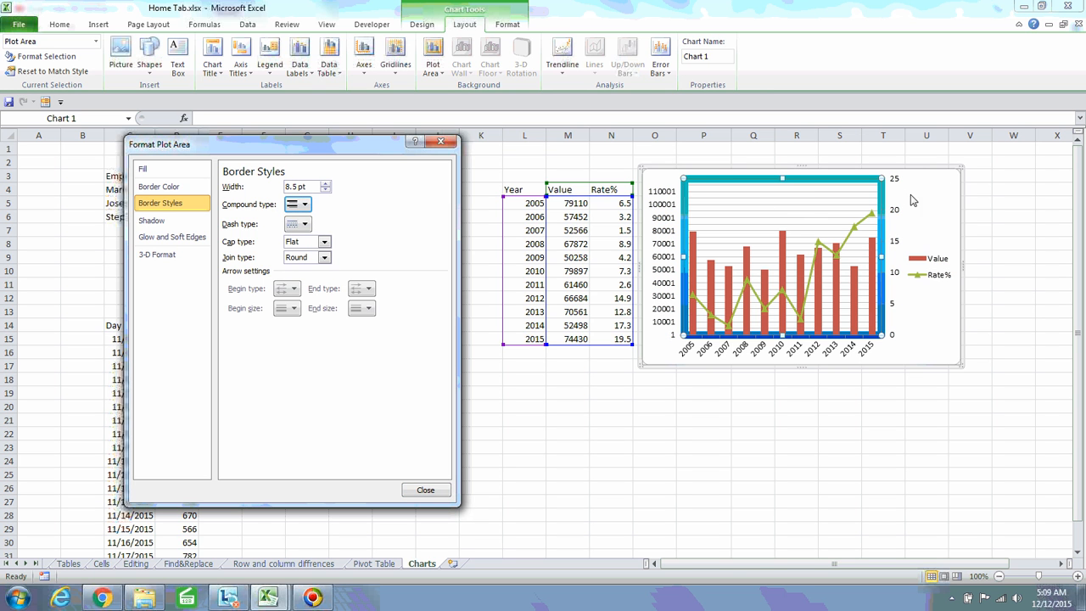
Try a dashed border and Square caps, then set the caps back to Flat
{"action": "left_click", "coordinate": [304, 224]}
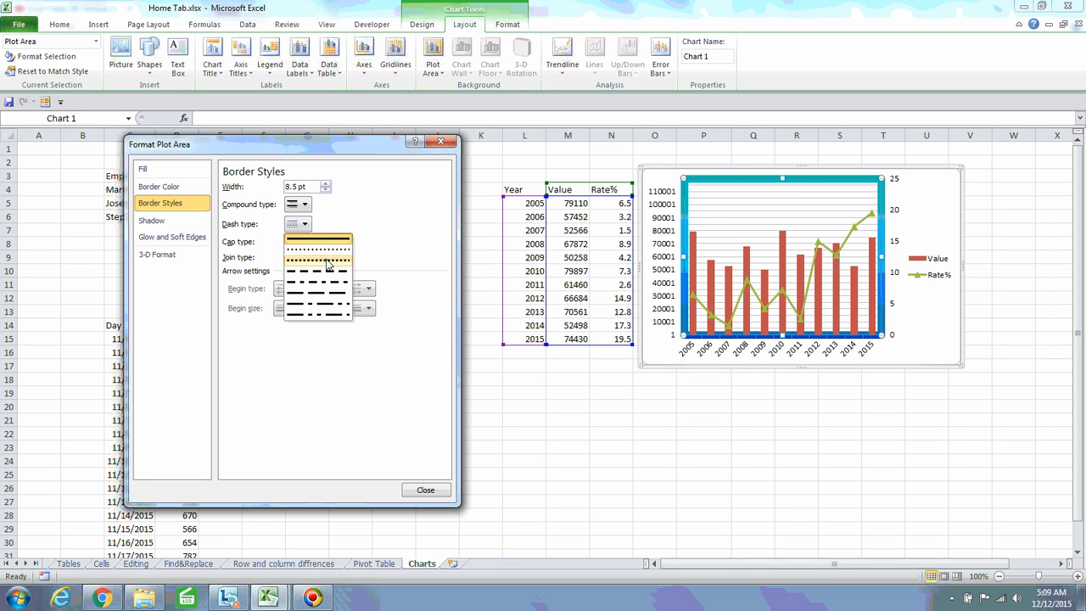
{"action": "left_click", "coordinate": [329, 262]}
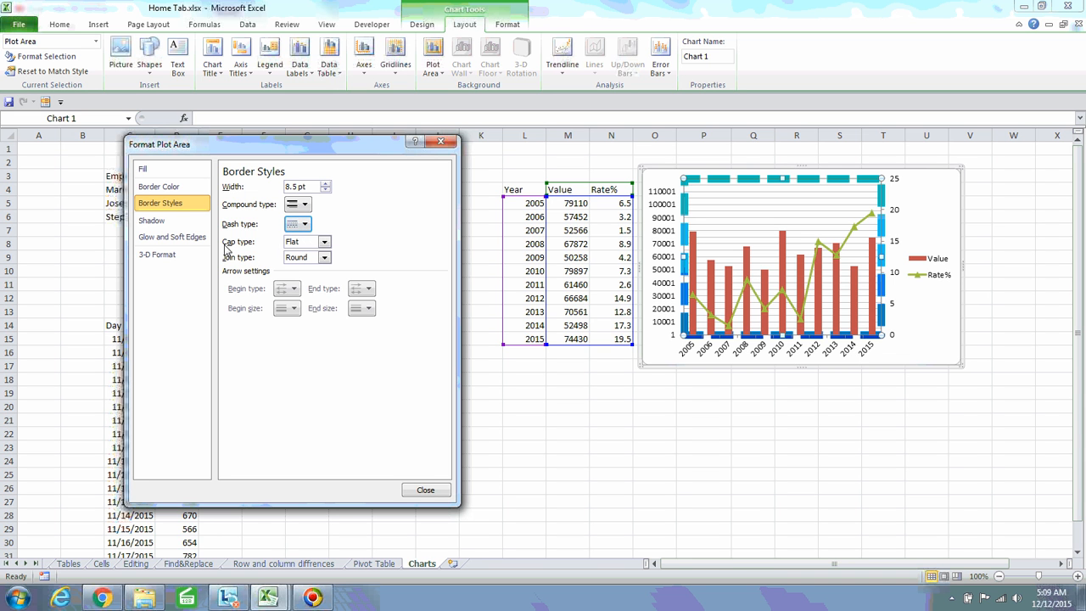
{"action": "left_click", "coordinate": [323, 243]}
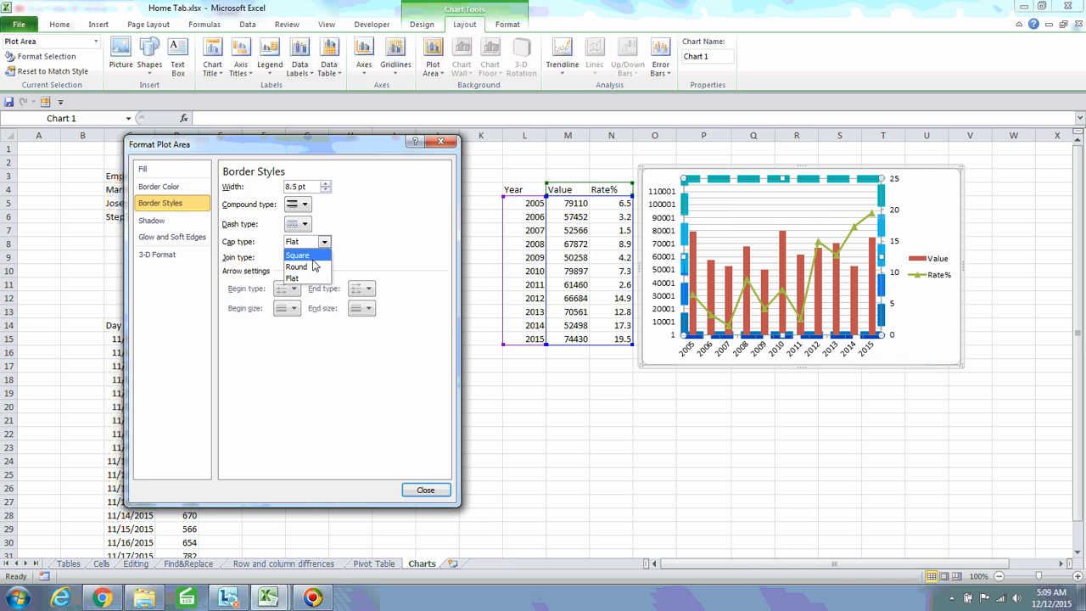
{"action": "left_click", "coordinate": [313, 256]}
{"action": "left_click", "coordinate": [323, 242]}
{"action": "left_click", "coordinate": [306, 279]}
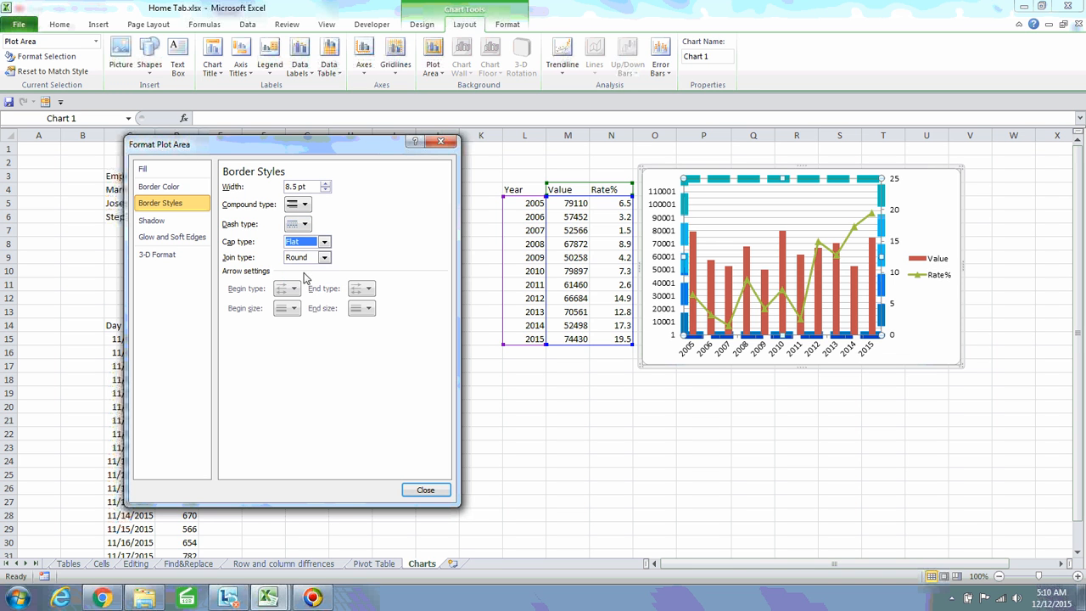
Use Miter corner joins, keep the double line, and make the border solid again
{"action": "left_click", "coordinate": [324, 258]}
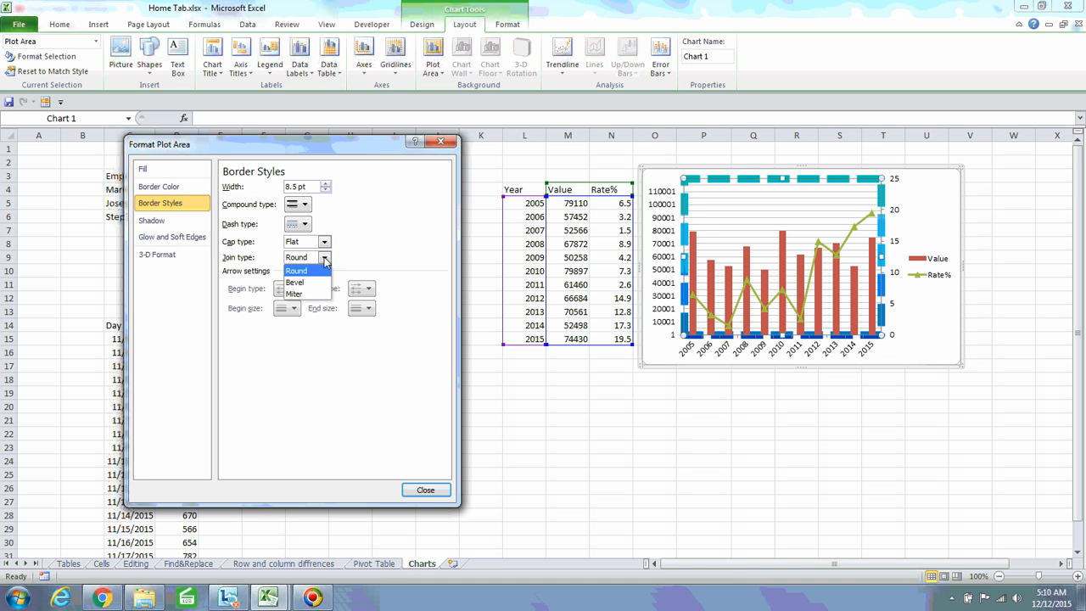
{"action": "left_click", "coordinate": [305, 295]}
{"action": "left_click", "coordinate": [308, 209]}
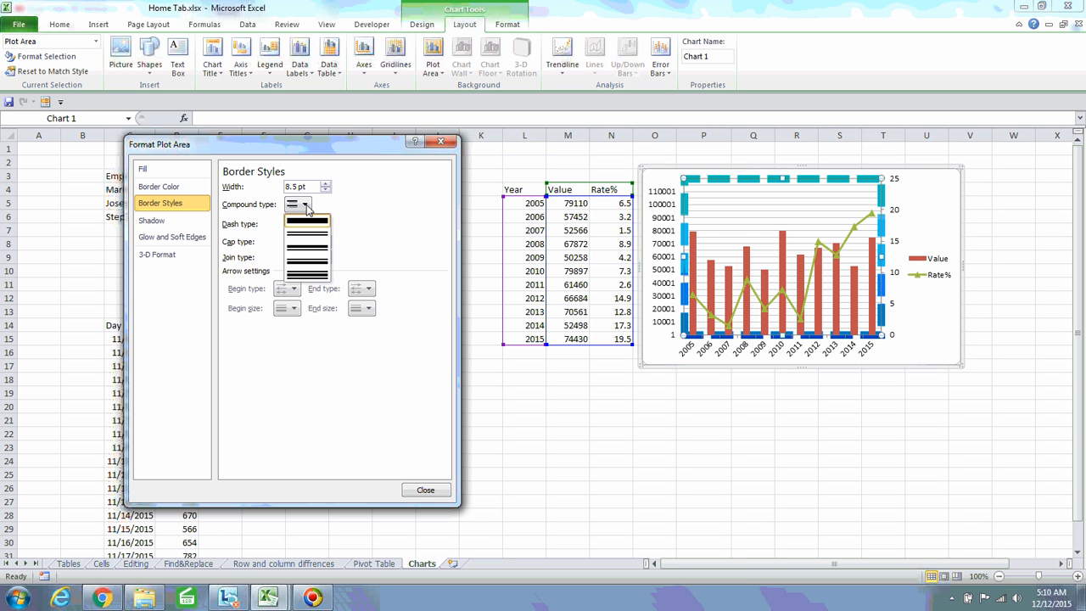
{"action": "left_click", "coordinate": [330, 230]}
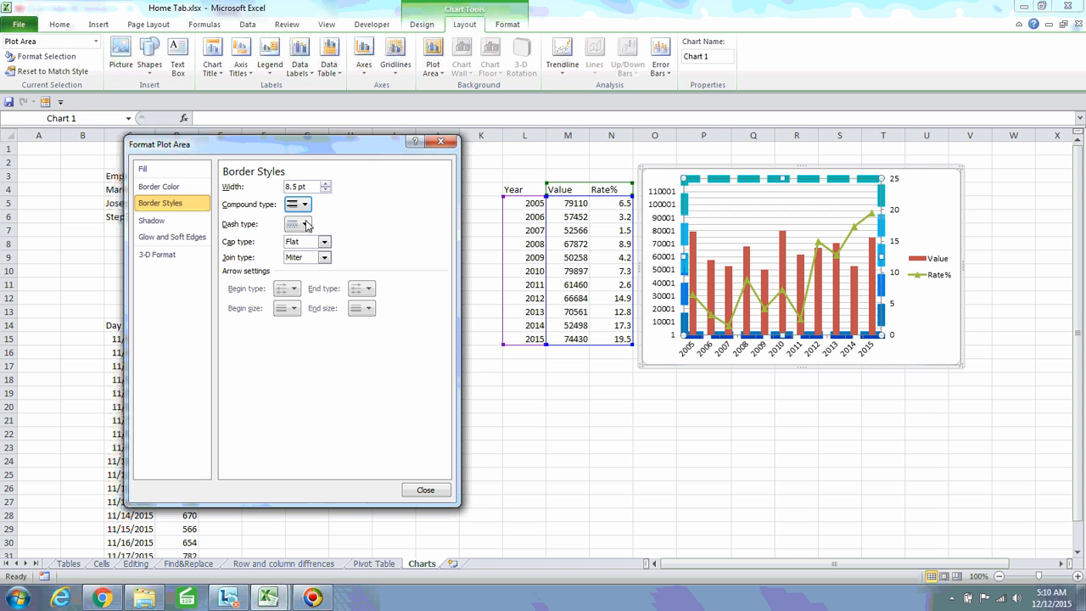
{"action": "left_click", "coordinate": [306, 225]}
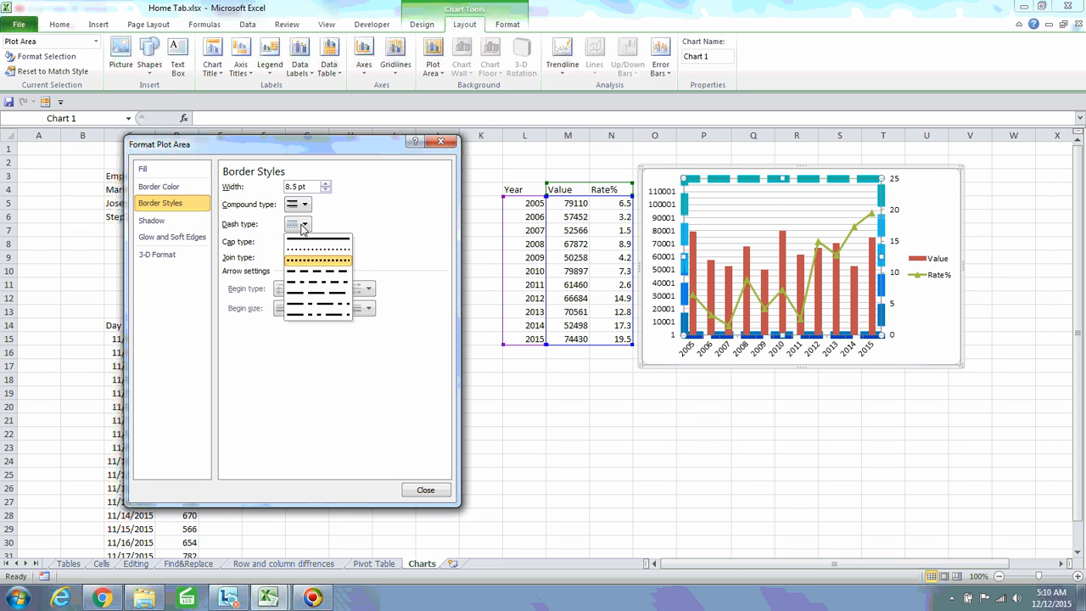
{"action": "left_click", "coordinate": [308, 244]}
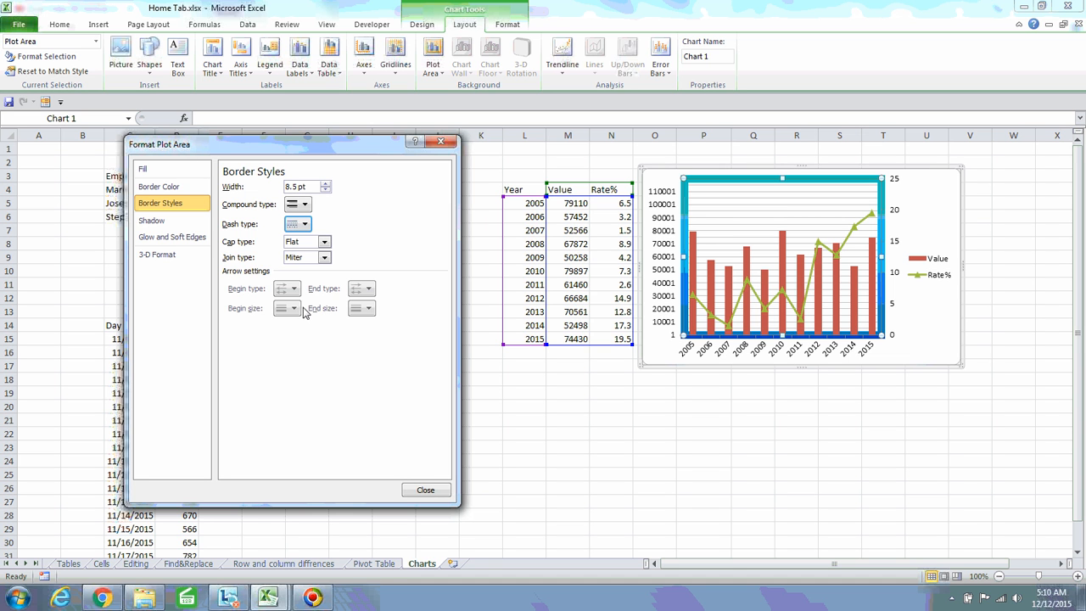
Give the plot area an inner shadow after trying an outer one
{"action": "left_click", "coordinate": [150, 223]}
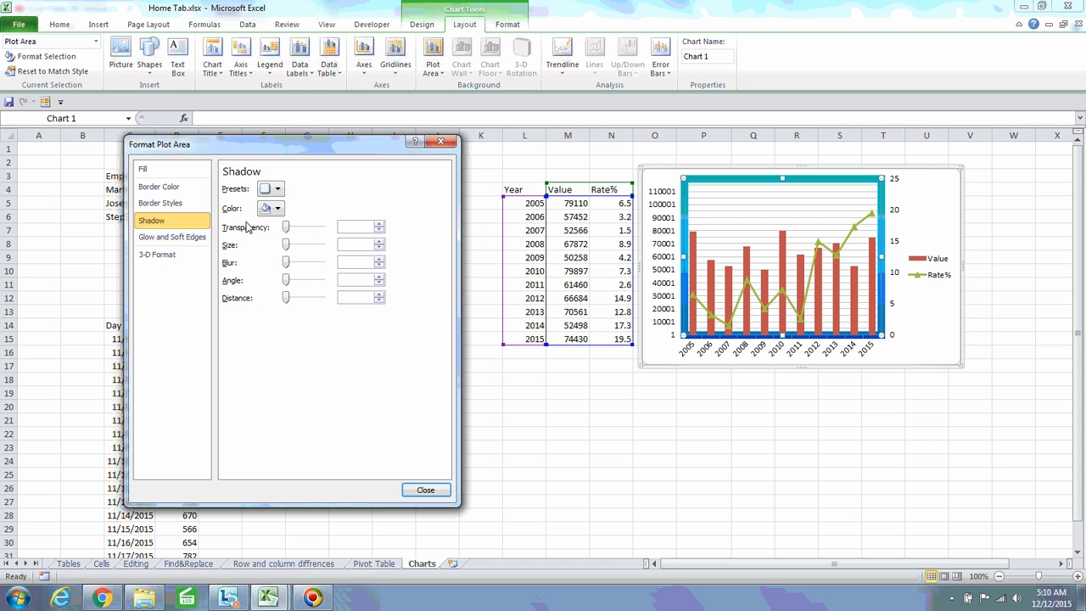
{"action": "left_click", "coordinate": [277, 190]}
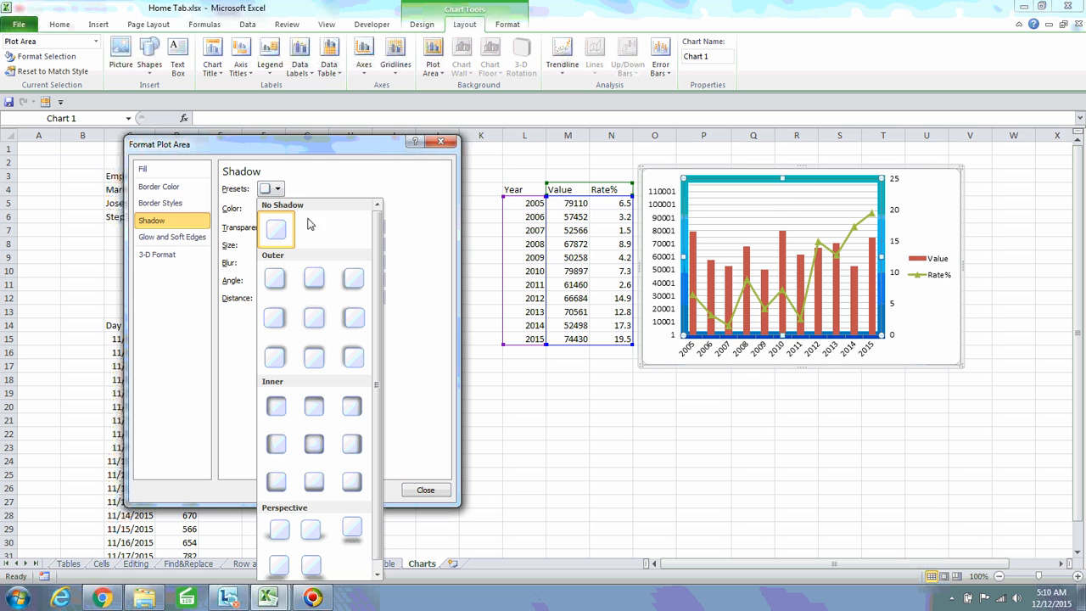
{"action": "left_click", "coordinate": [276, 363]}
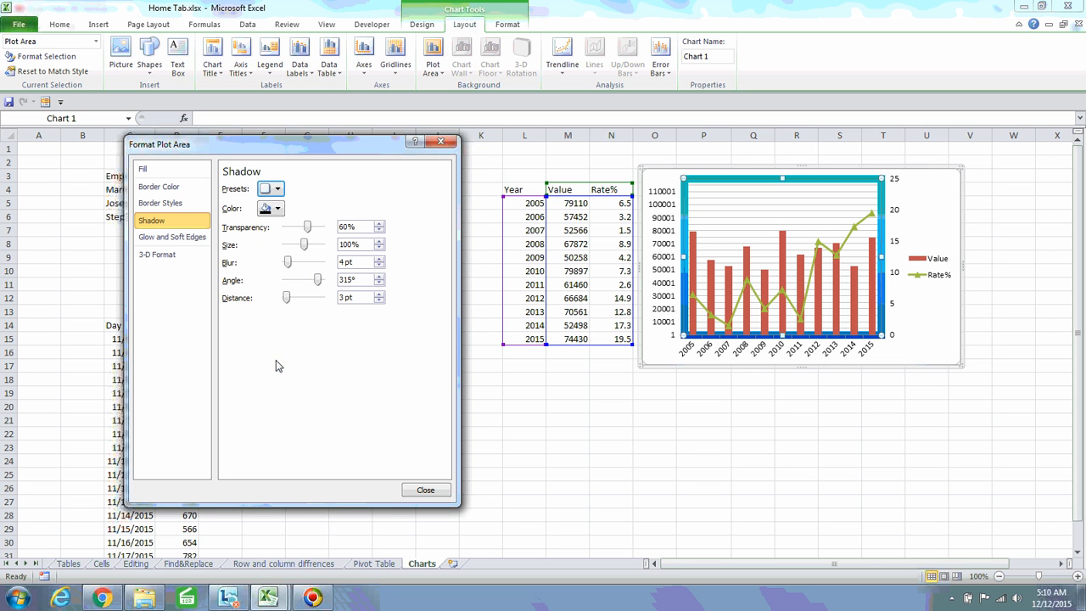
{"action": "left_click", "coordinate": [275, 190]}
{"action": "left_click", "coordinate": [314, 448]}
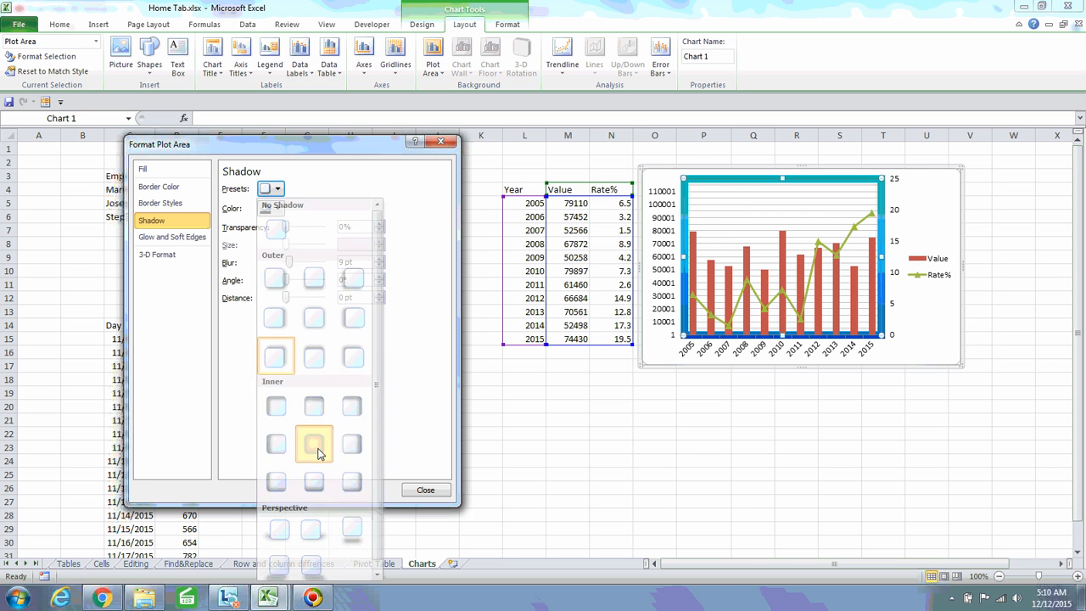
Add a purple 11 pt glow around the whole chart area
{"action": "left_click", "coordinate": [926, 241]}
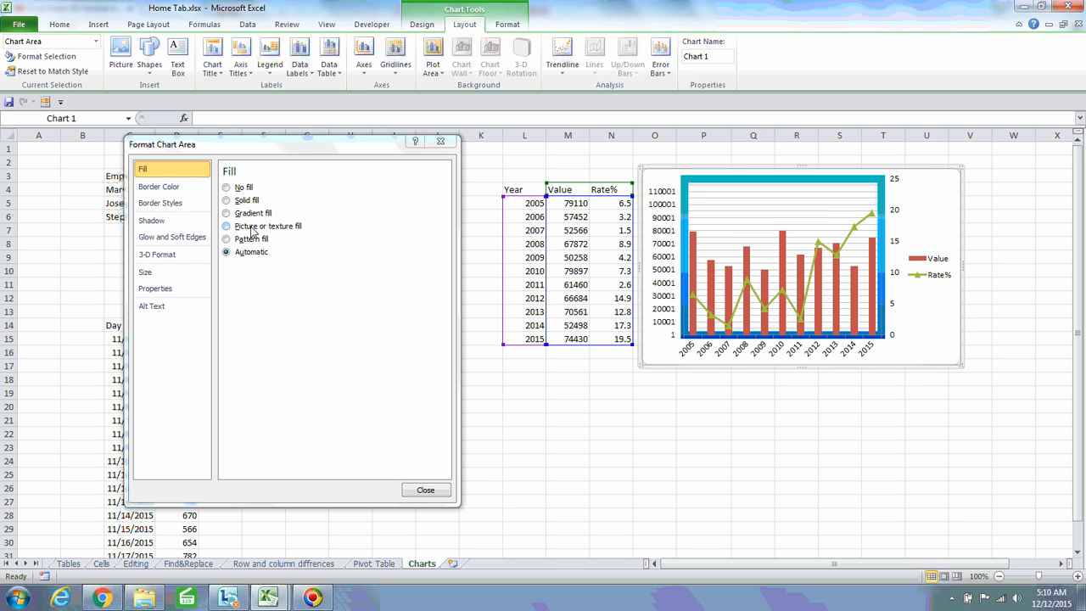
{"action": "left_click", "coordinate": [178, 226]}
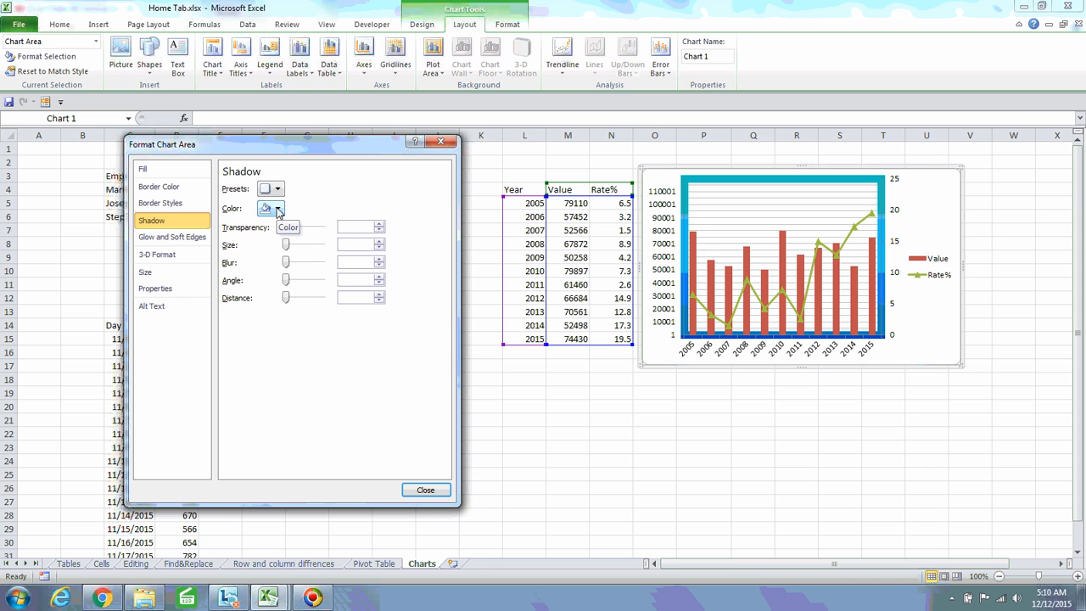
{"action": "left_click", "coordinate": [179, 241]}
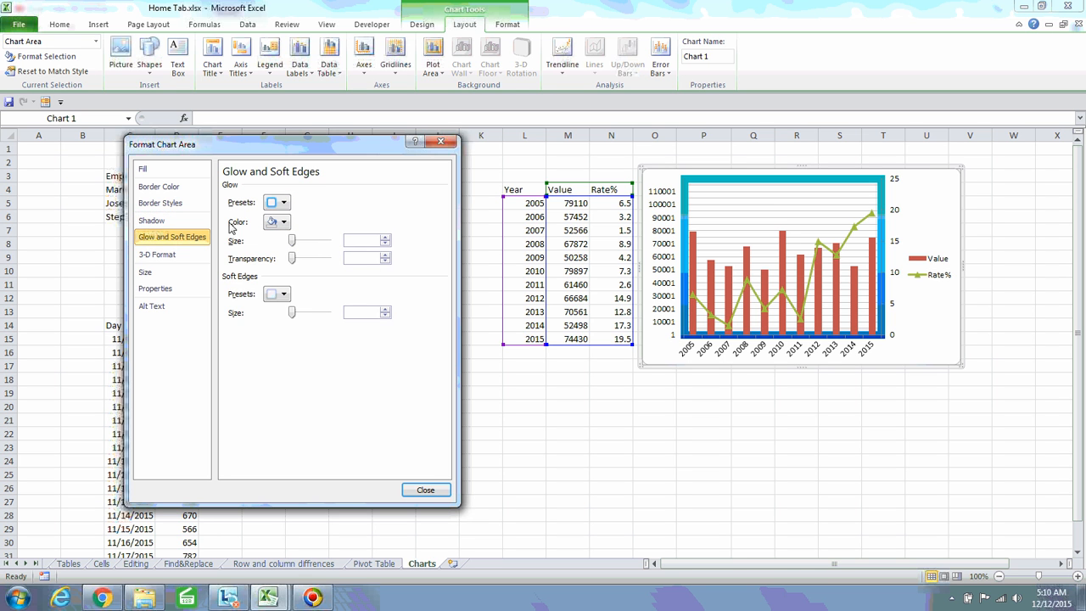
{"action": "left_click", "coordinate": [284, 203]}
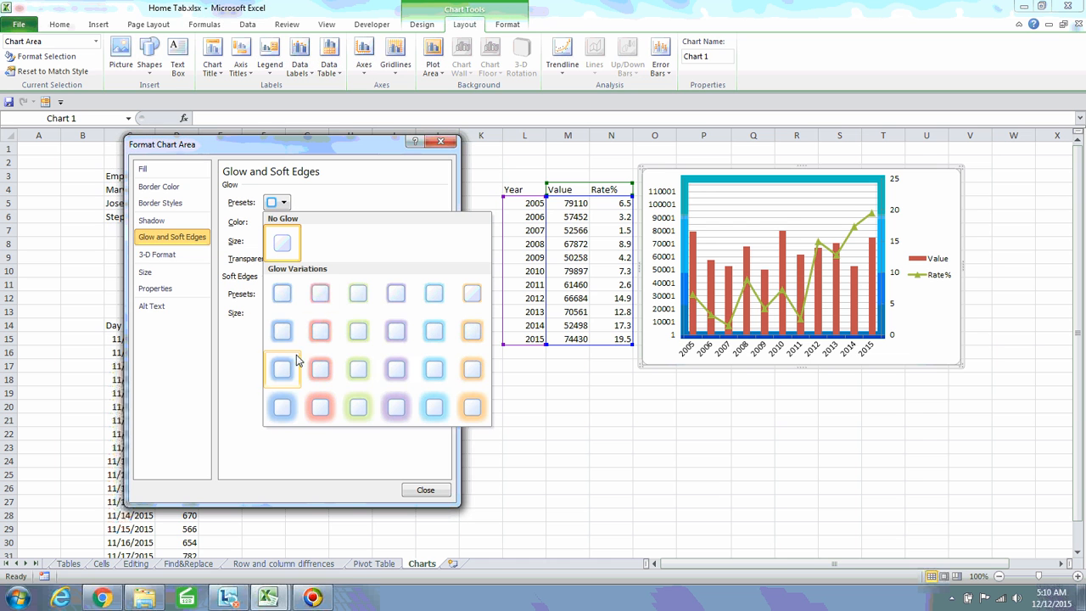
{"action": "left_click", "coordinate": [397, 370]}
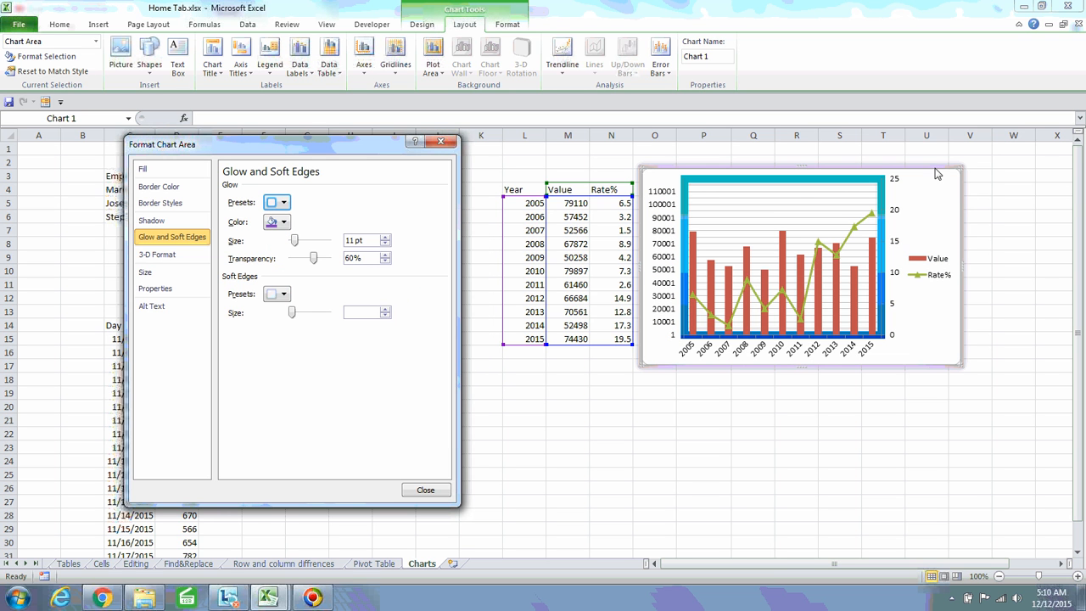
{"action": "left_click", "coordinate": [719, 206]}
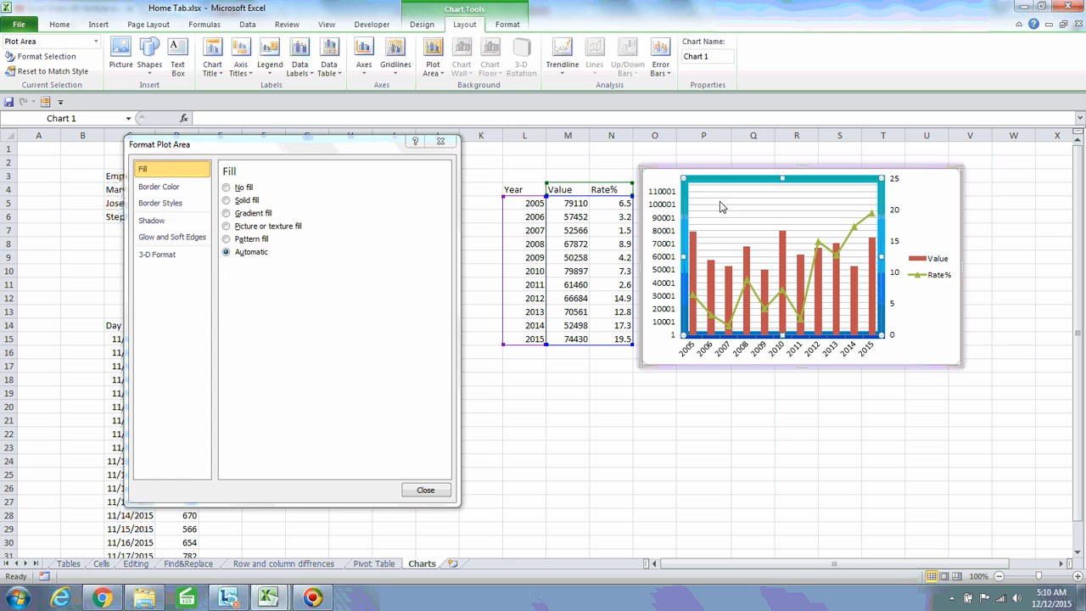
Give the plot area a red glow after trying a purple 18 pt one
{"action": "left_click", "coordinate": [169, 241]}
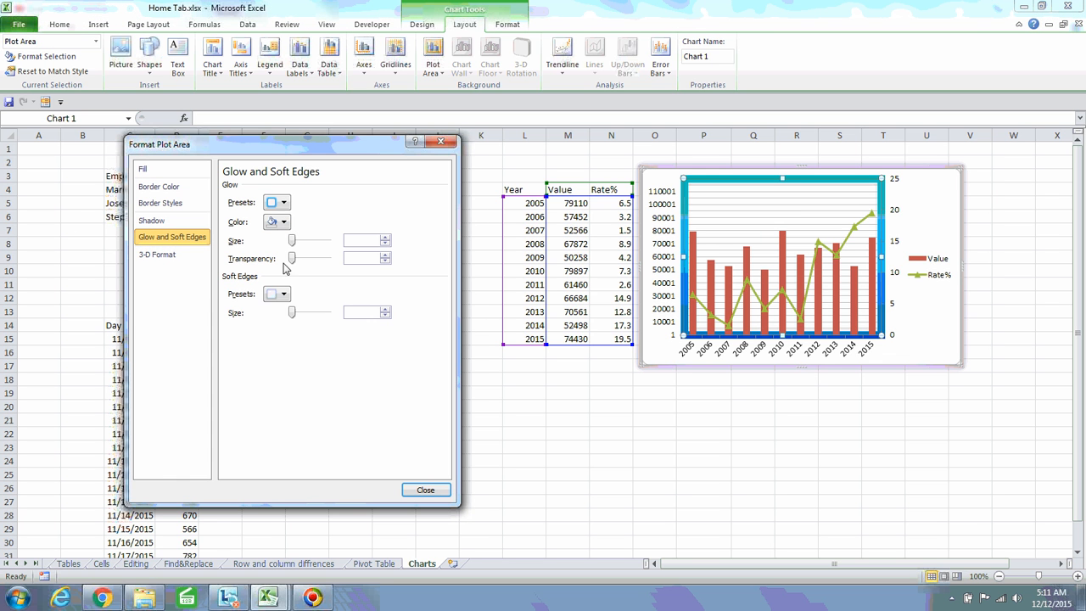
{"action": "left_click", "coordinate": [283, 202]}
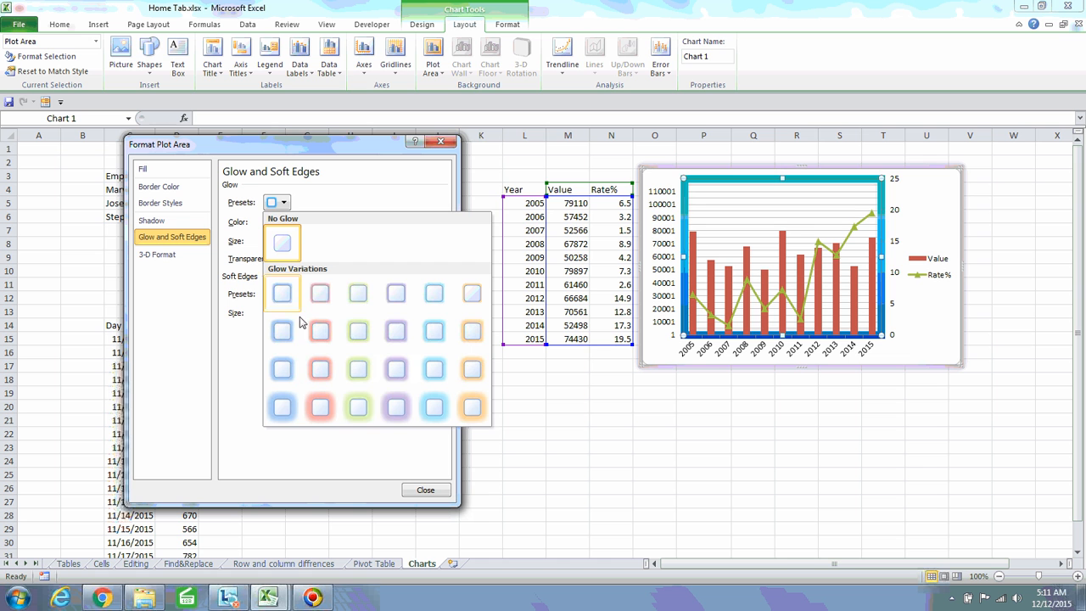
{"action": "left_click", "coordinate": [394, 404]}
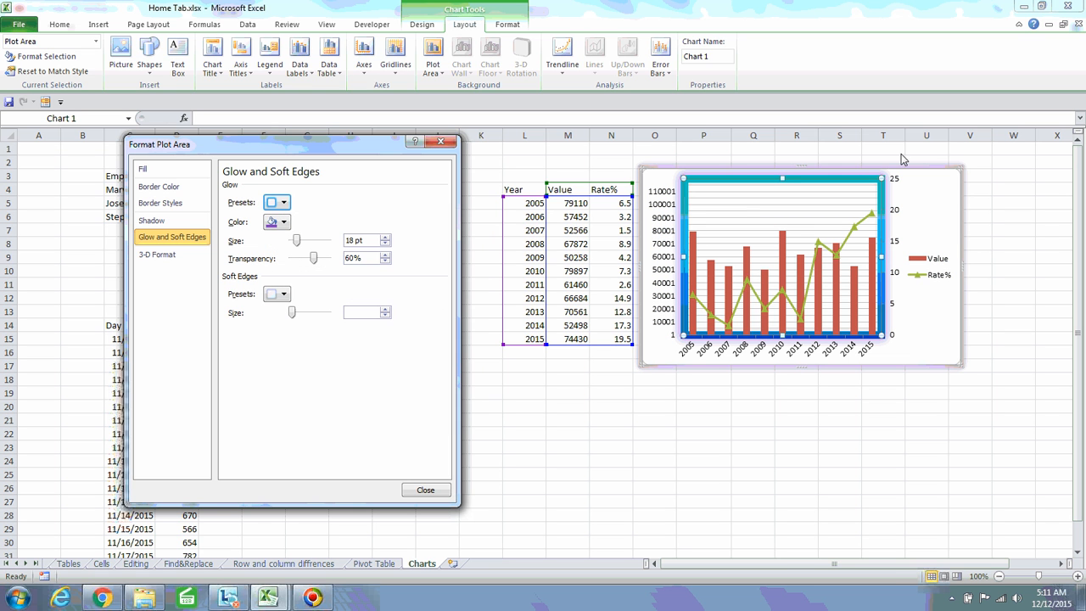
{"action": "left_click", "coordinate": [283, 201]}
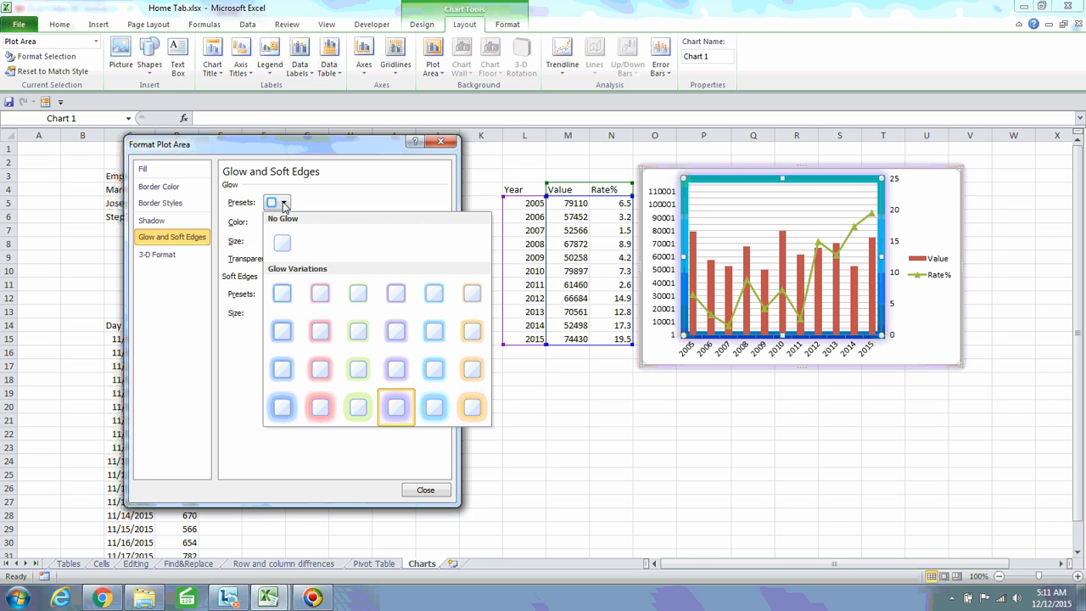
{"action": "left_click", "coordinate": [318, 406]}
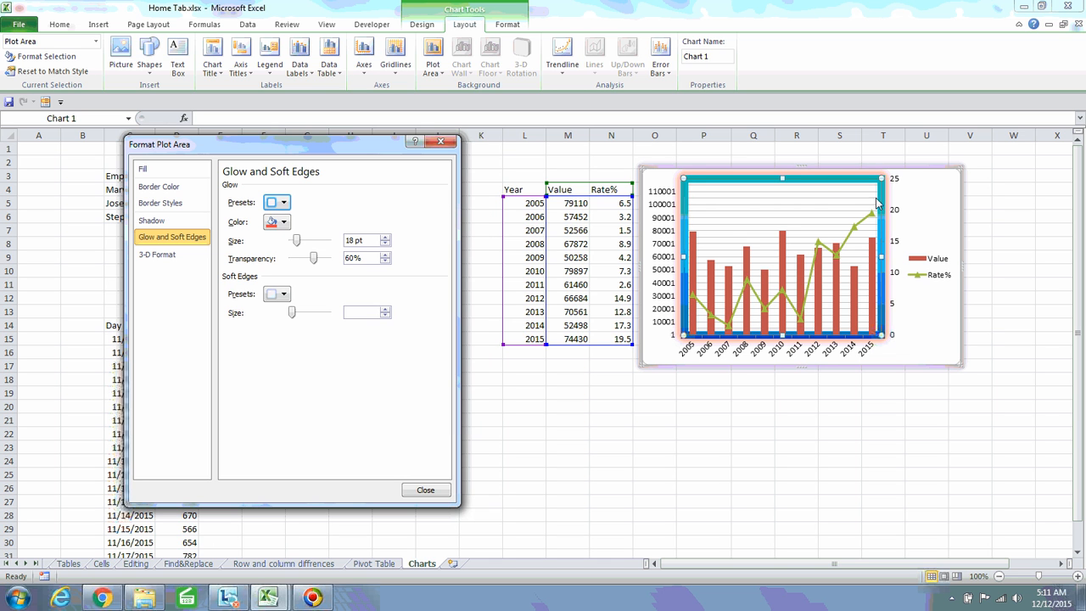
Apply a 6 pt by 6 pt top bevel to the plot area
{"action": "left_click", "coordinate": [168, 257]}
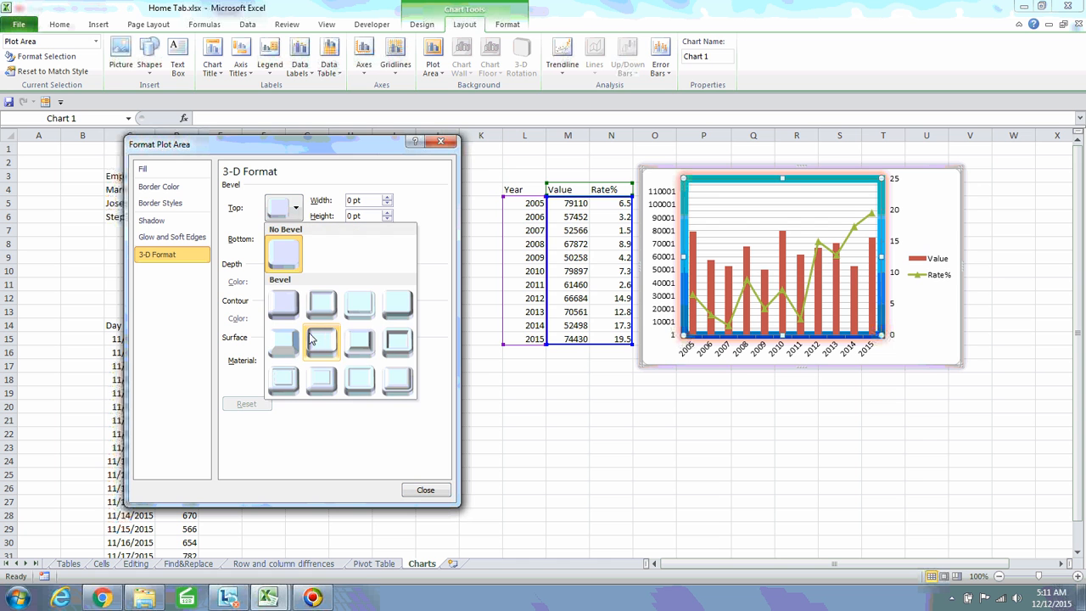
{"action": "left_click", "coordinate": [285, 311]}
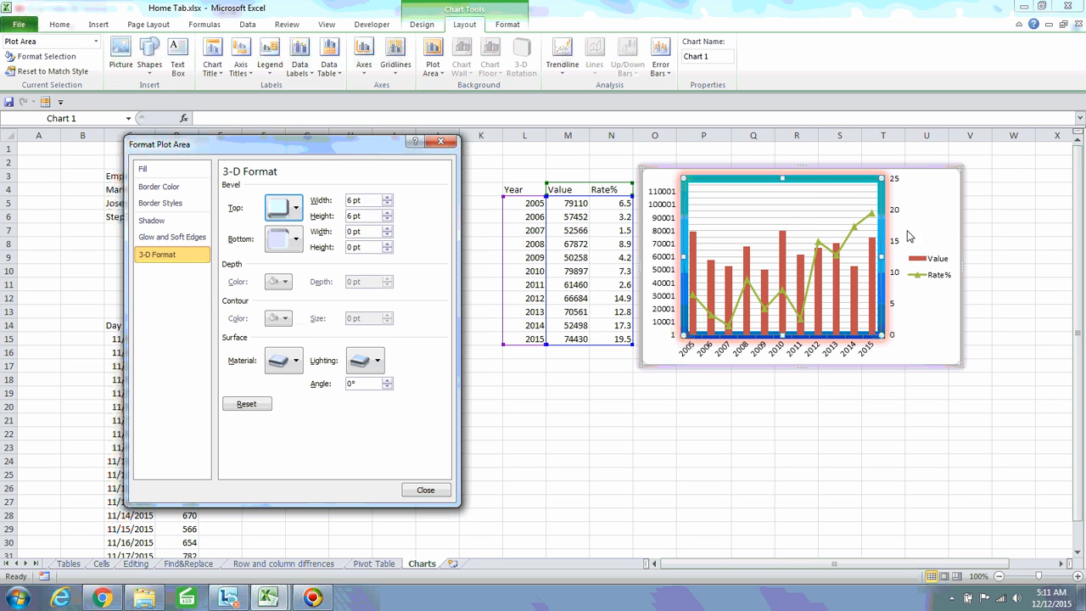
{"action": "left_click", "coordinate": [930, 204]}
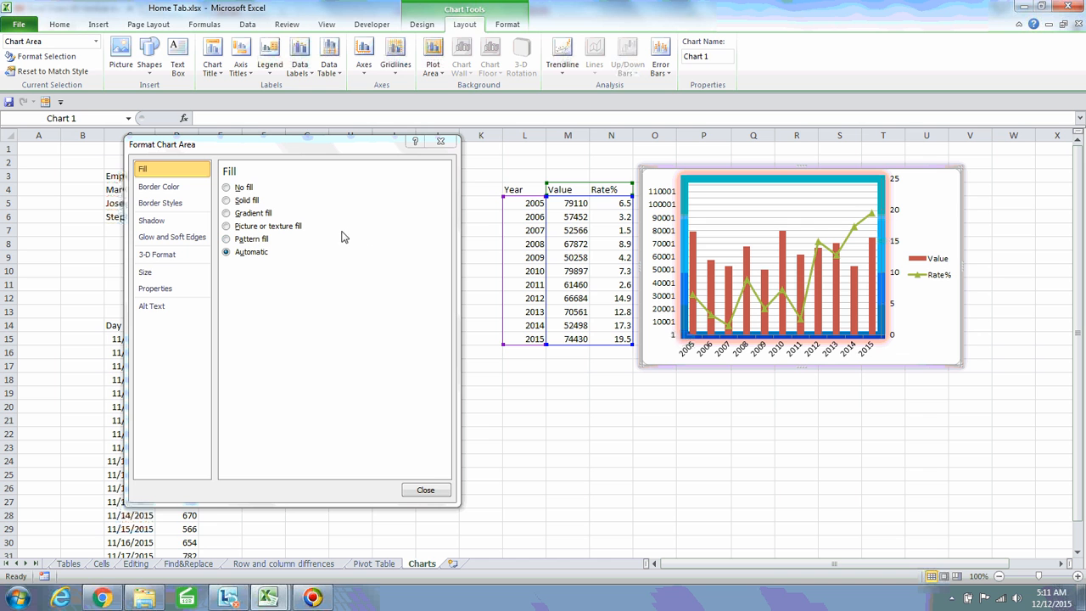
Enlarge the chart to 5.59" high and 7.28" wide (76% width scale)
{"action": "left_click", "coordinate": [170, 277]}
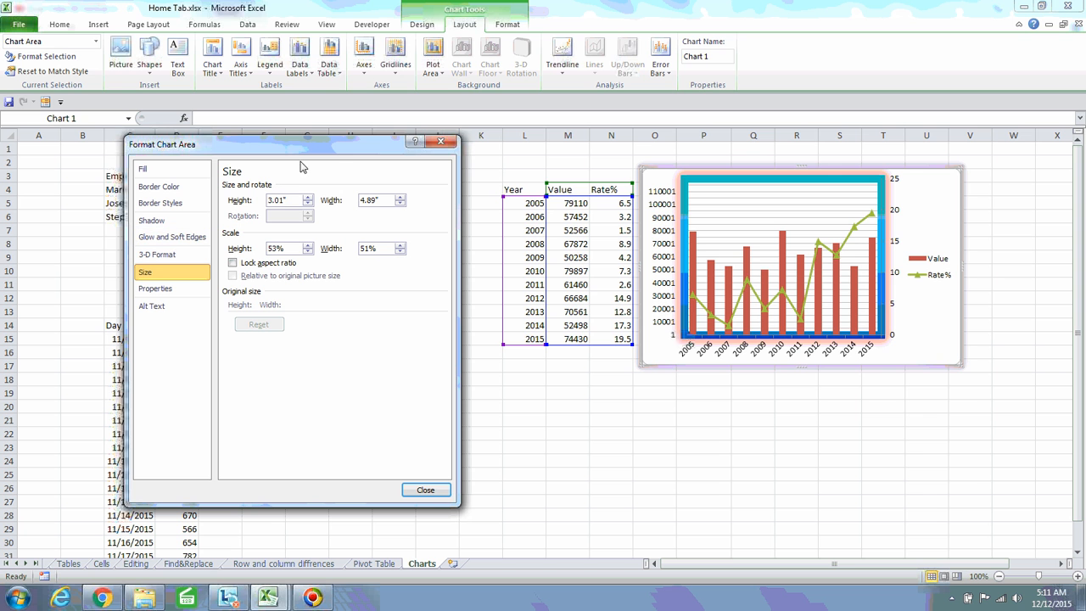
{"action": "left_click", "coordinate": [307, 199]}
{"action": "left_click_drag", "start_coordinate": [307, 199], "coordinate": [309, 208]}
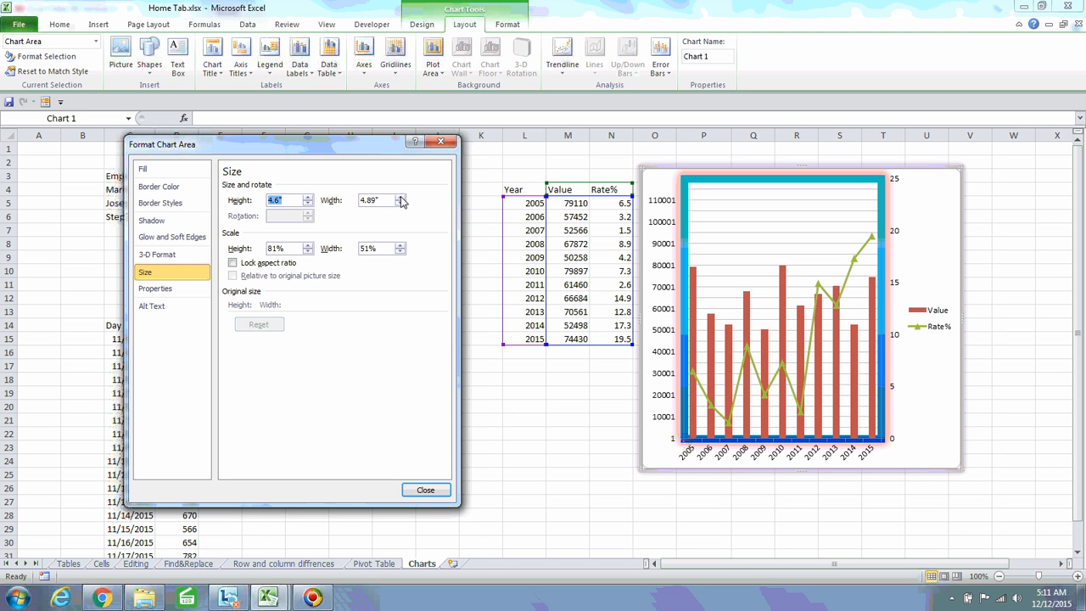
{"action": "left_click_drag", "start_coordinate": [400, 198], "coordinate": [401, 205]}
{"action": "left_click", "coordinate": [401, 204]}
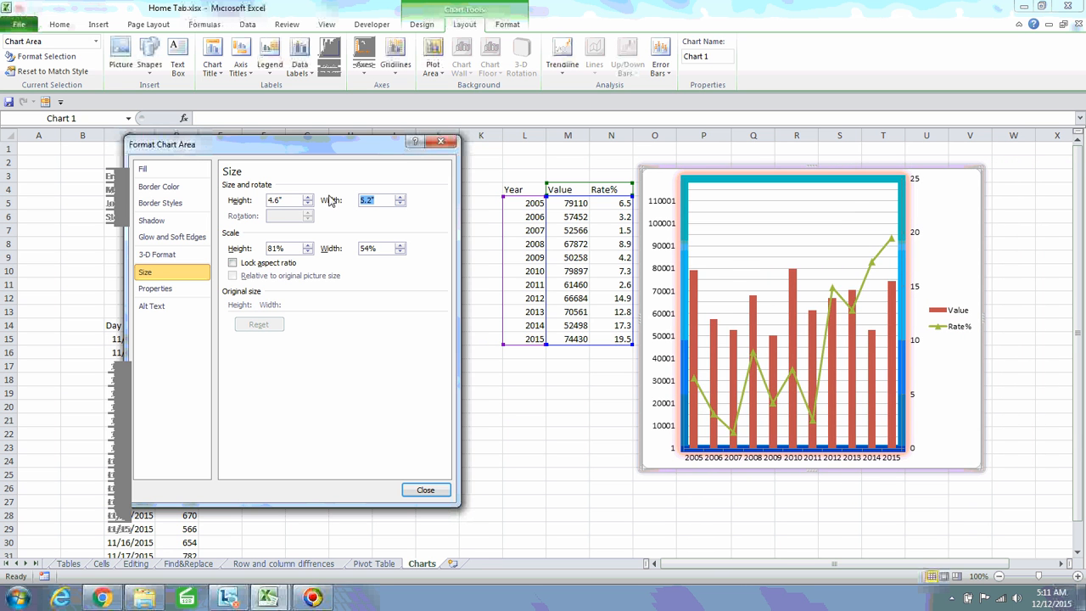
{"action": "left_click_drag", "start_coordinate": [307, 197], "coordinate": [308, 208]}
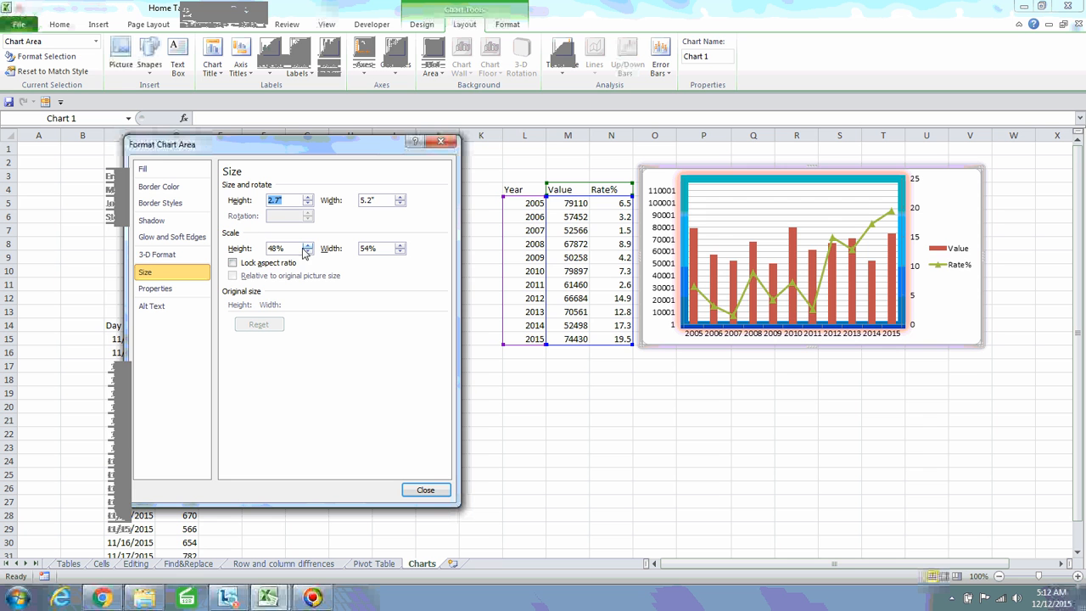
{"action": "left_click_drag", "start_coordinate": [307, 248], "coordinate": [307, 249]}
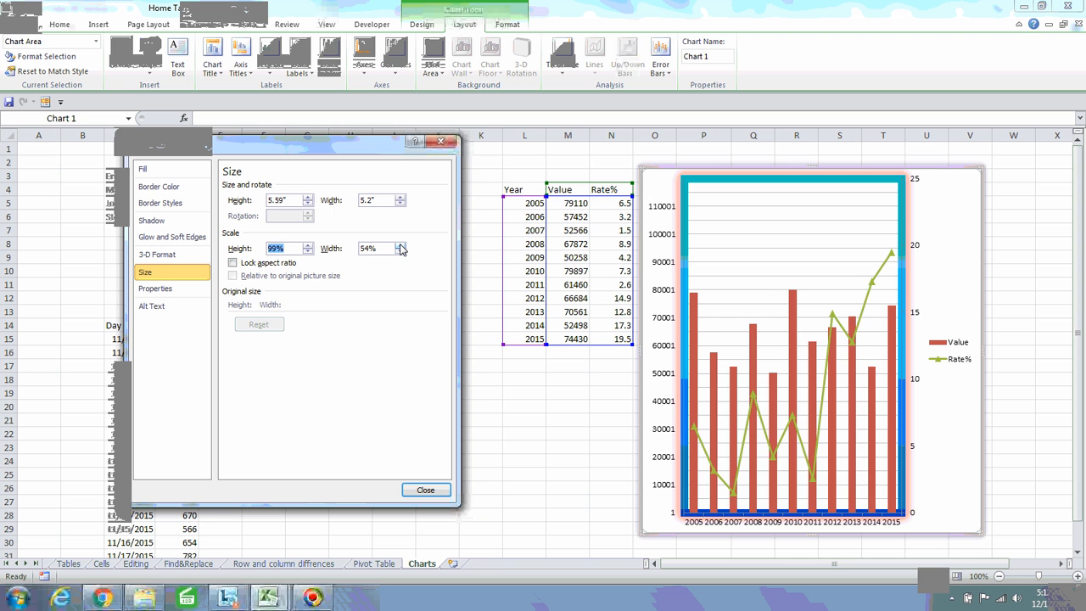
{"action": "left_click_drag", "start_coordinate": [401, 247], "coordinate": [398, 252]}
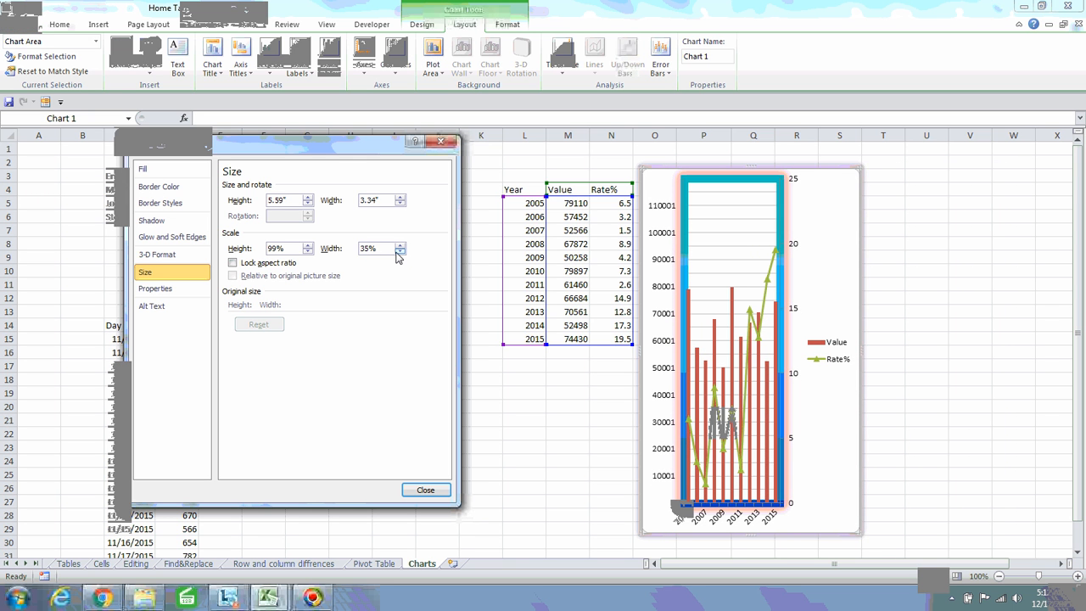
{"action": "left_click_drag", "start_coordinate": [398, 246], "coordinate": [399, 246]}
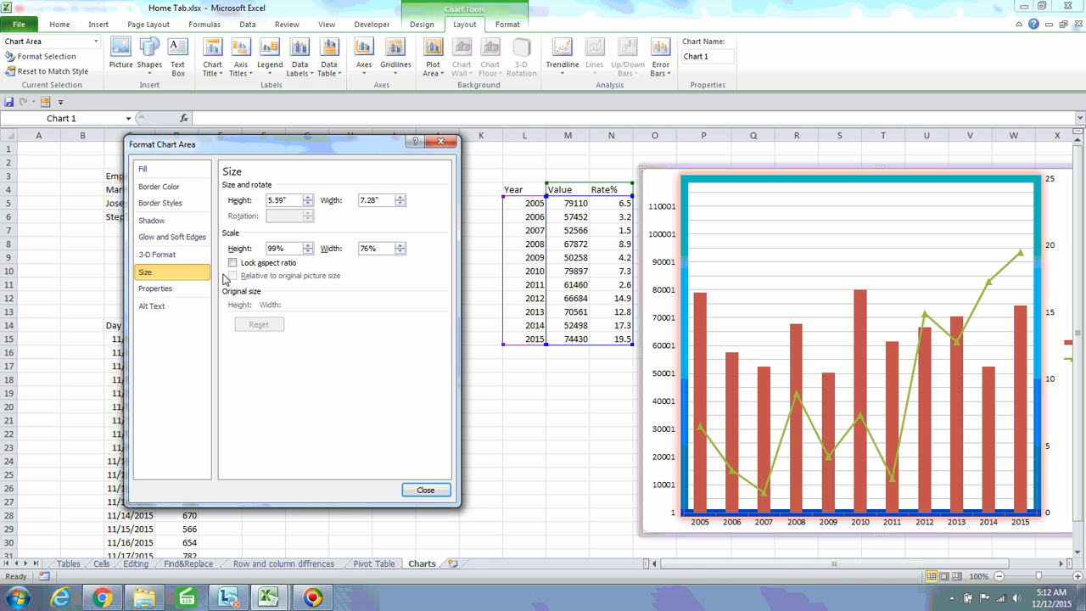
{"action": "left_click", "coordinate": [170, 289]}
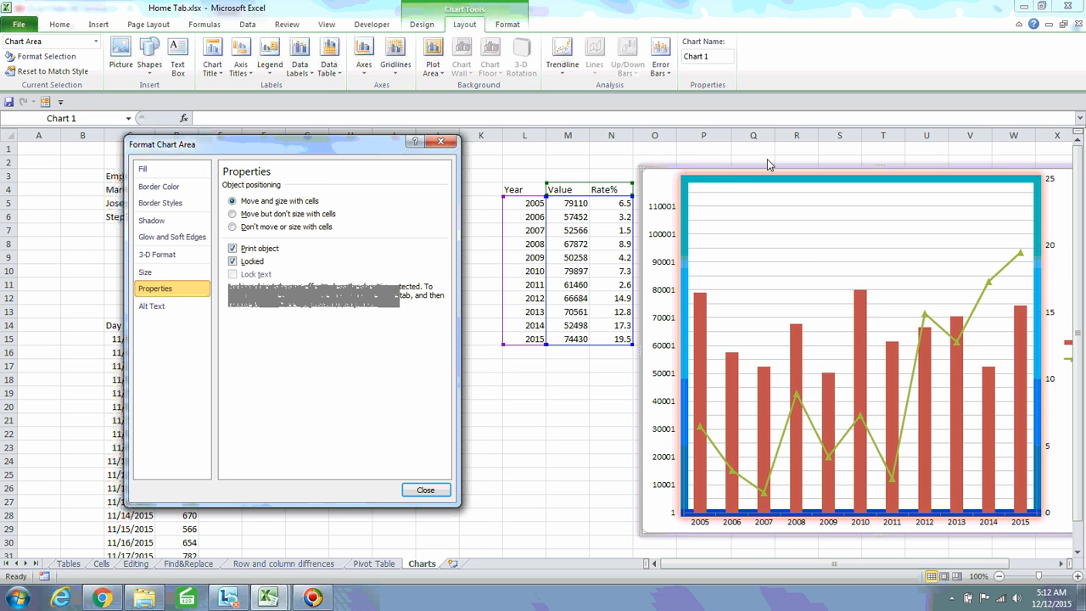
Undo the plot area nudge and recent changes, restoring the chart's smaller size
{"action": "left_click", "coordinate": [713, 181]}
{"action": "left_click_drag", "start_coordinate": [712, 179], "coordinate": [599, 174]}
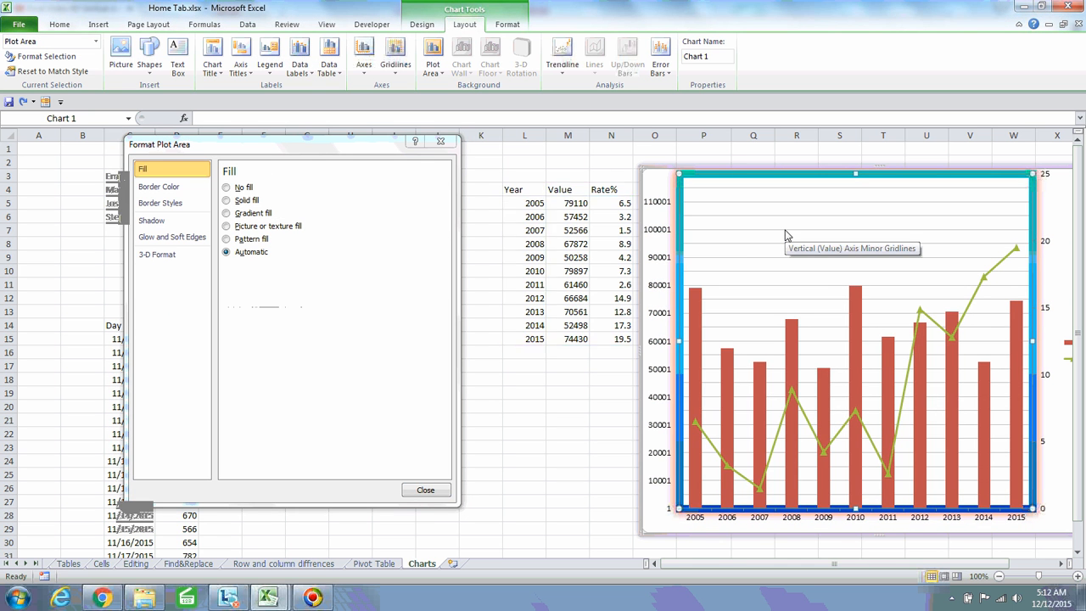
{"action": "key", "text": "ctrl+z"}
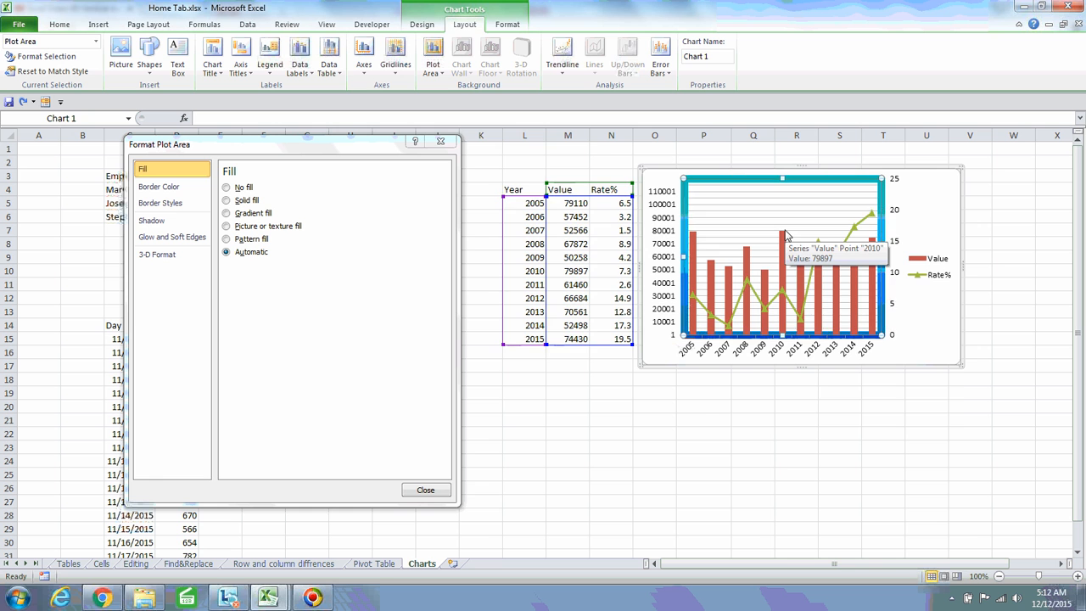
{"action": "key", "text": "ctrl+z"}
{"action": "key", "text": "ctrl+z"}
Move the chart lower on the sheet and widen column P to test resizing
{"action": "left_click_drag", "start_coordinate": [640, 196], "coordinate": [951, 285]}
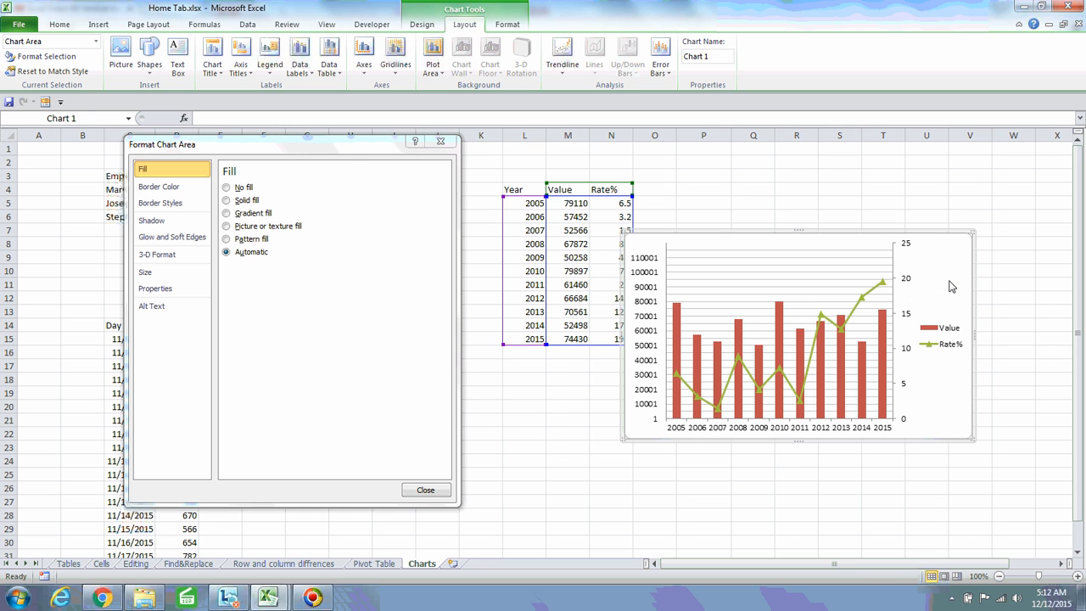
{"action": "left_click", "coordinate": [151, 273]}
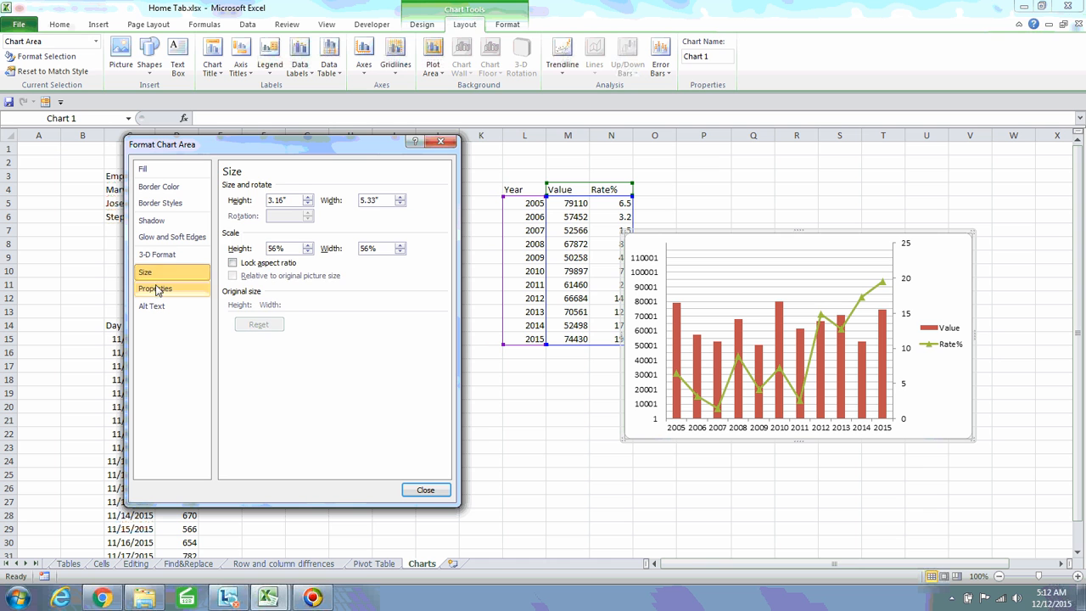
{"action": "left_click", "coordinate": [154, 289]}
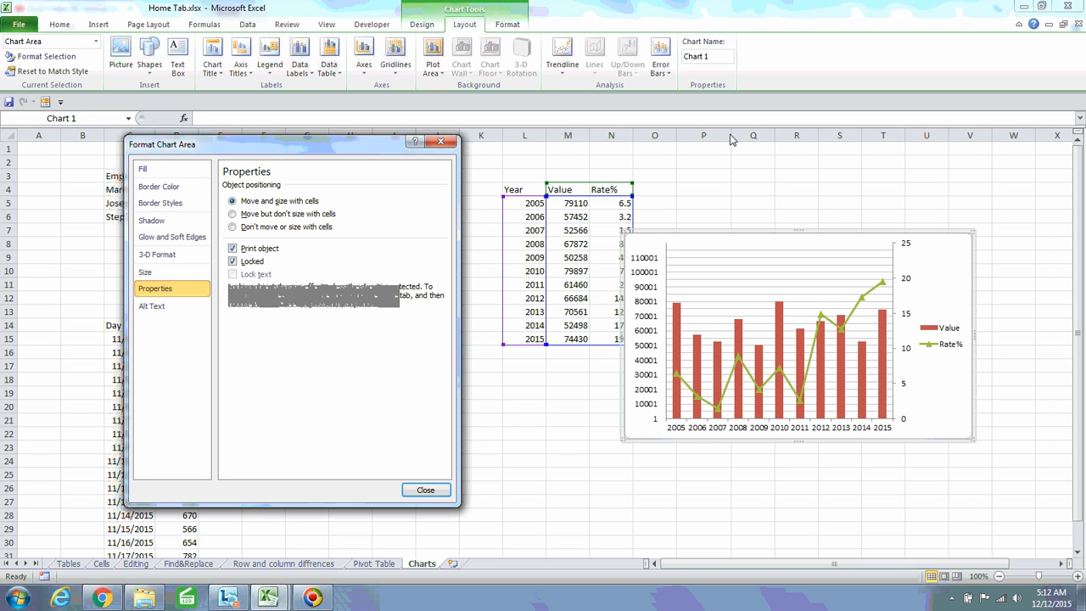
{"action": "left_click_drag", "start_coordinate": [731, 137], "coordinate": [951, 171]}
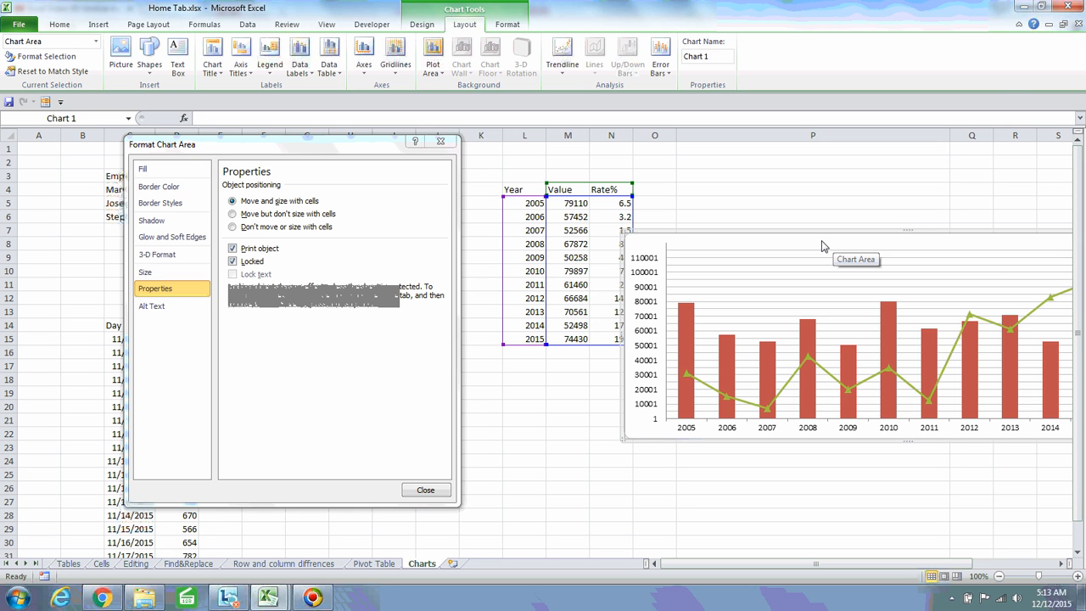
Narrow column P back to its original width so the chart shrinks again
{"action": "left_click", "coordinate": [844, 165]}
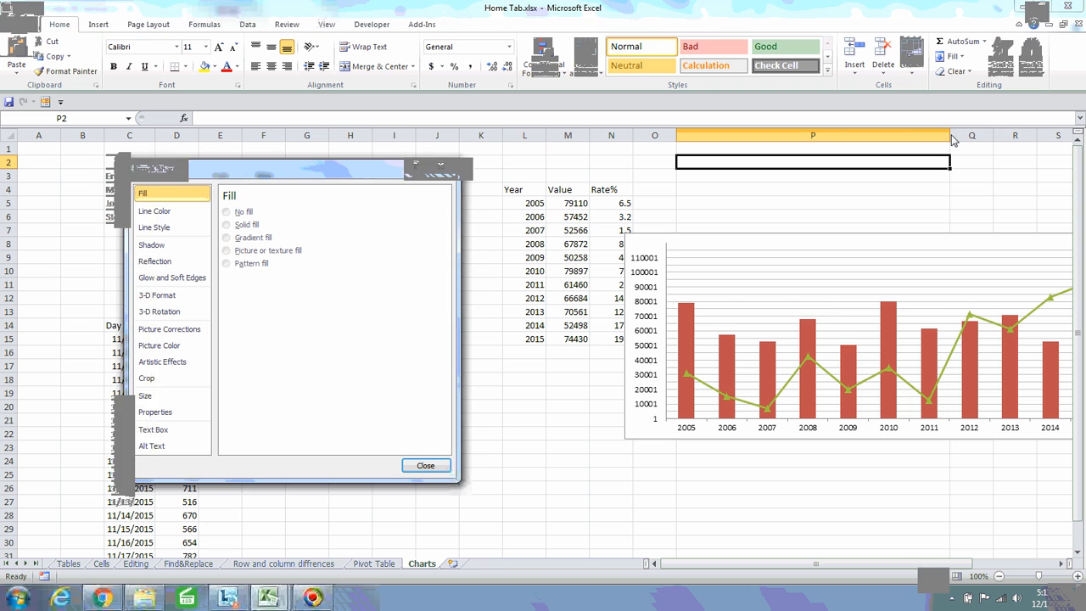
{"action": "left_click_drag", "start_coordinate": [951, 140], "coordinate": [740, 146]}
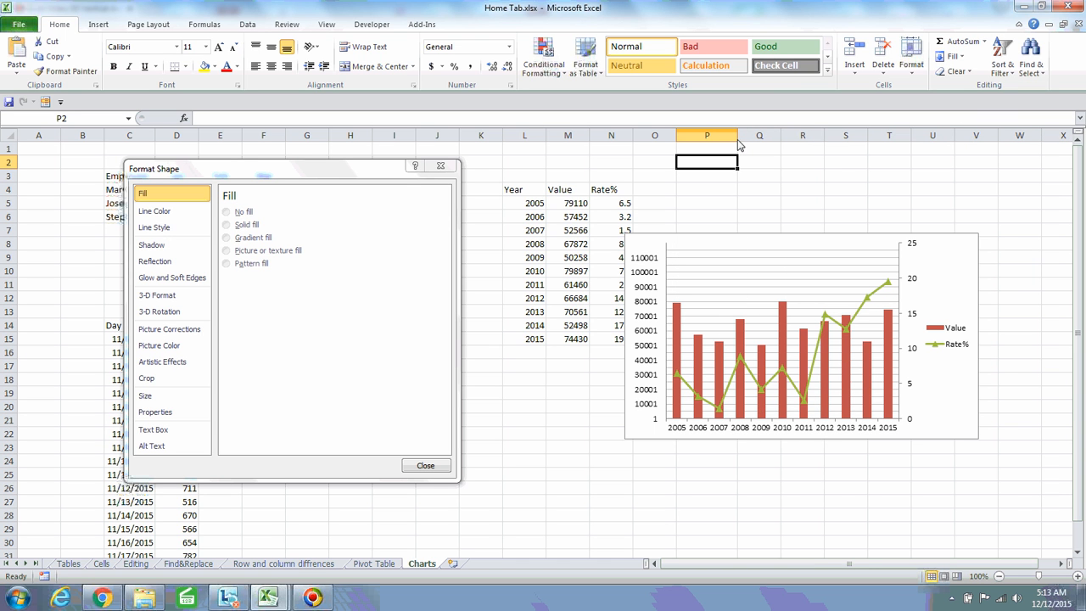
{"action": "left_click_drag", "start_coordinate": [737, 139], "coordinate": [762, 143]}
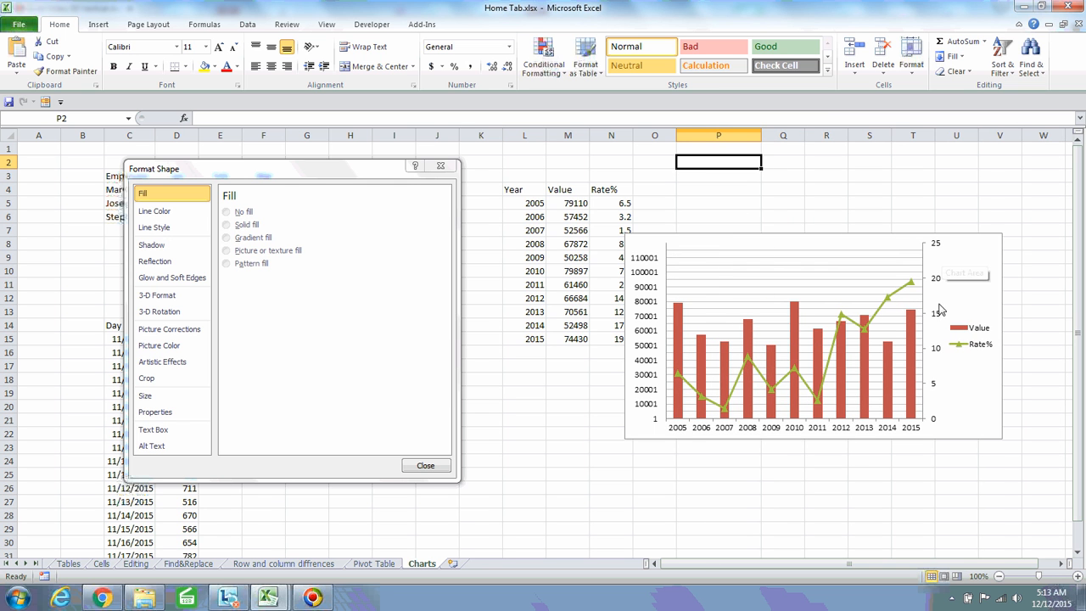
{"action": "left_click", "coordinate": [971, 284]}
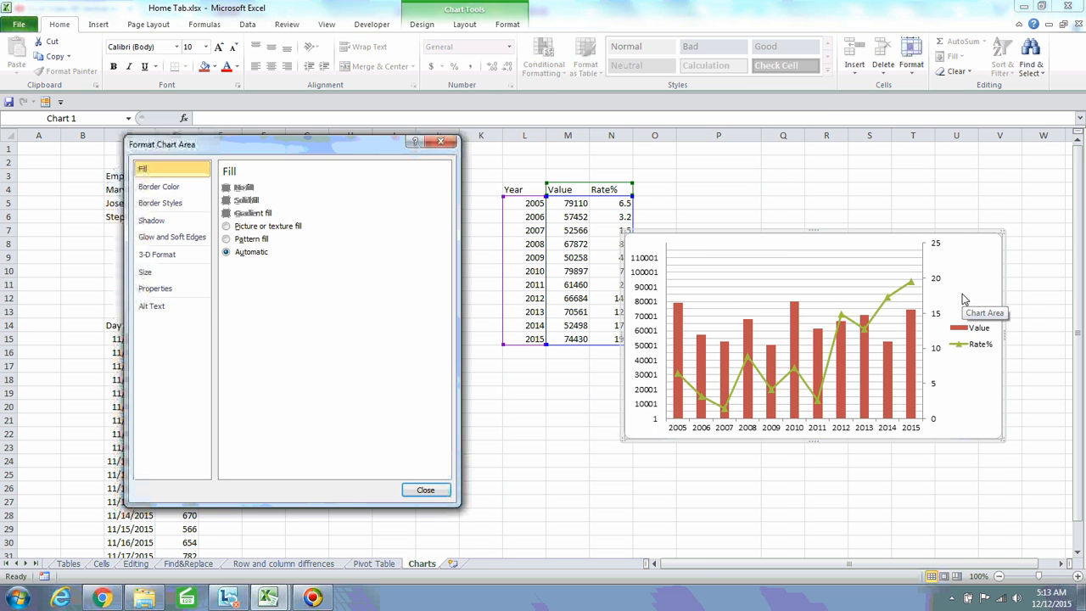
Set the chart to 'Move but don't size with cells' and widen columns Q, N, O and L to test
{"action": "left_click", "coordinate": [155, 289]}
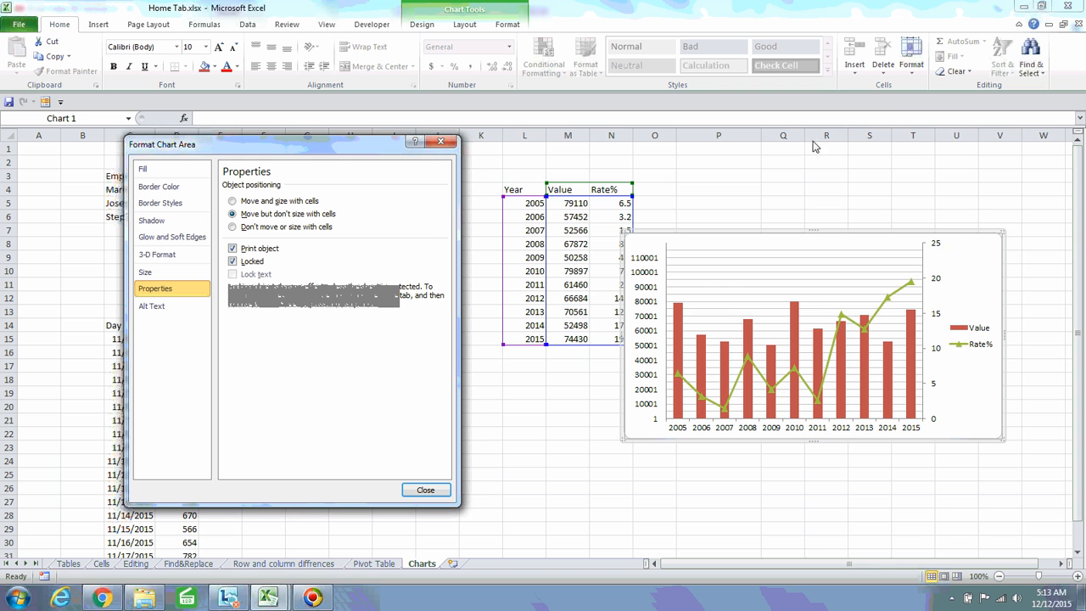
{"action": "left_click_drag", "start_coordinate": [806, 142], "coordinate": [862, 142]}
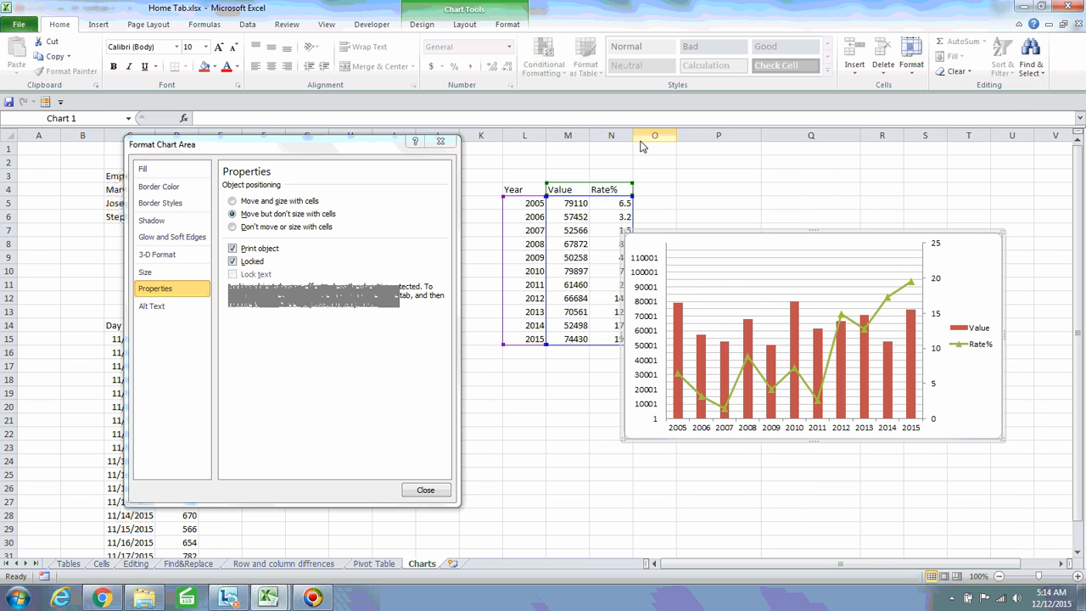
{"action": "mouse_move", "coordinate": [634, 142]}
{"action": "left_mouse_down"}
{"action": "mouse_move", "coordinate": [760, 138]}
{"action": "mouse_move", "coordinate": [624, 139]}
{"action": "left_mouse_up"}
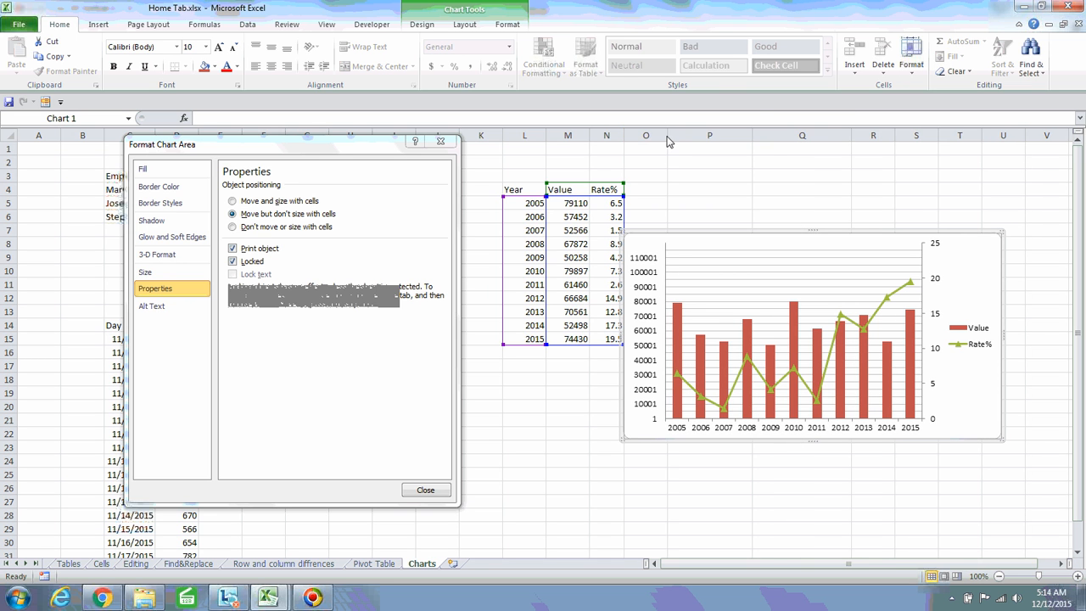
{"action": "mouse_move", "coordinate": [667, 138]}
{"action": "left_mouse_down"}
{"action": "mouse_move", "coordinate": [782, 140]}
{"action": "mouse_move", "coordinate": [675, 140]}
{"action": "left_mouse_up"}
{"action": "left_click_drag", "start_coordinate": [547, 138], "coordinate": [1000, 141]}
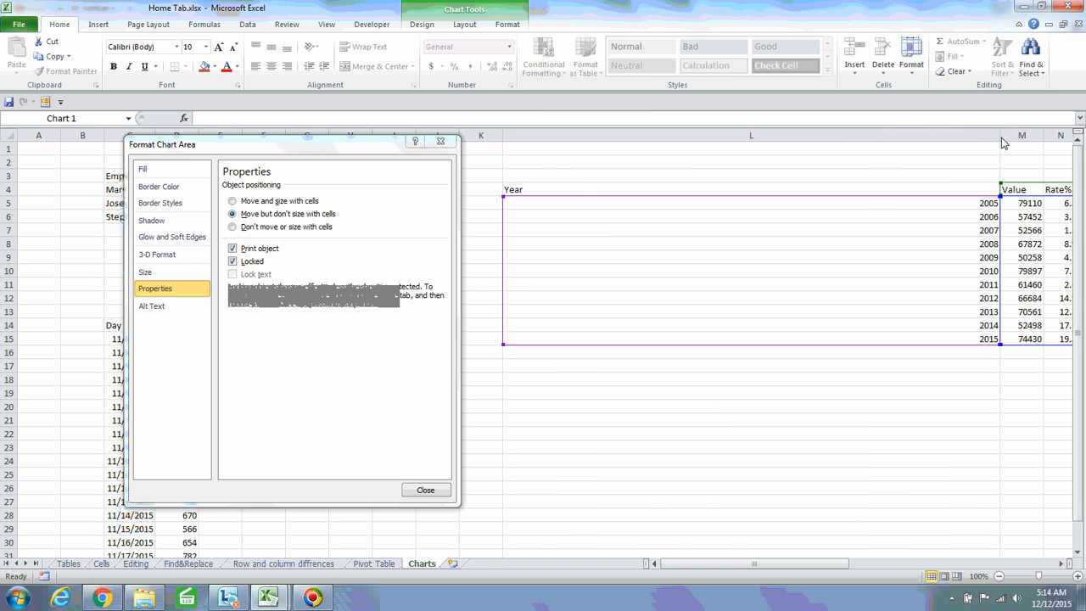
{"action": "left_click_drag", "start_coordinate": [748, 567], "coordinate": [899, 553]}
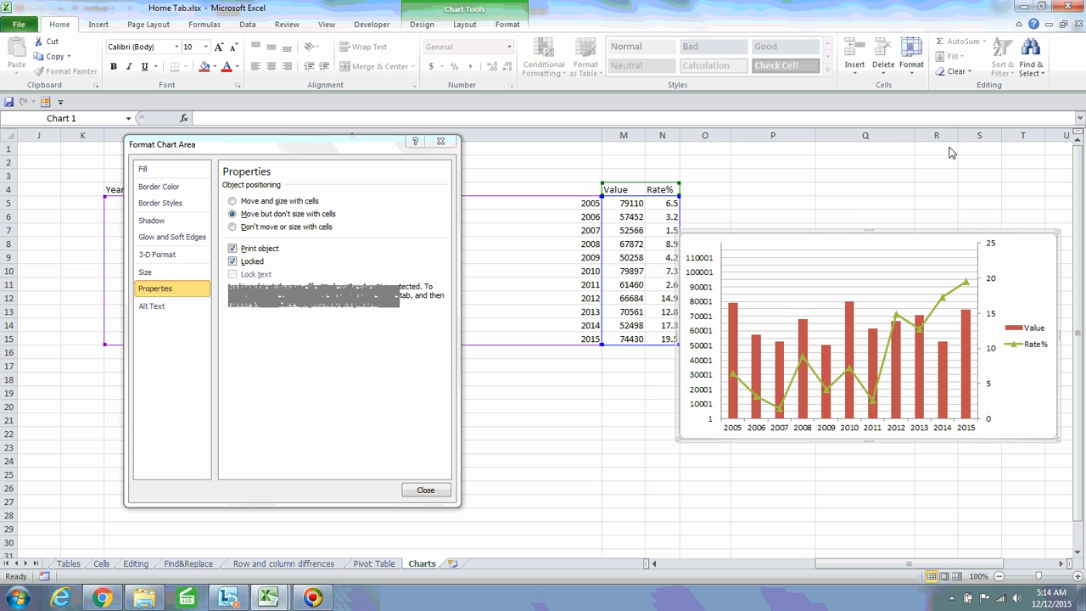
Widen column P well past the chart to confirm the chart keeps its original size
{"action": "left_click_drag", "start_coordinate": [915, 142], "coordinate": [1062, 146]}
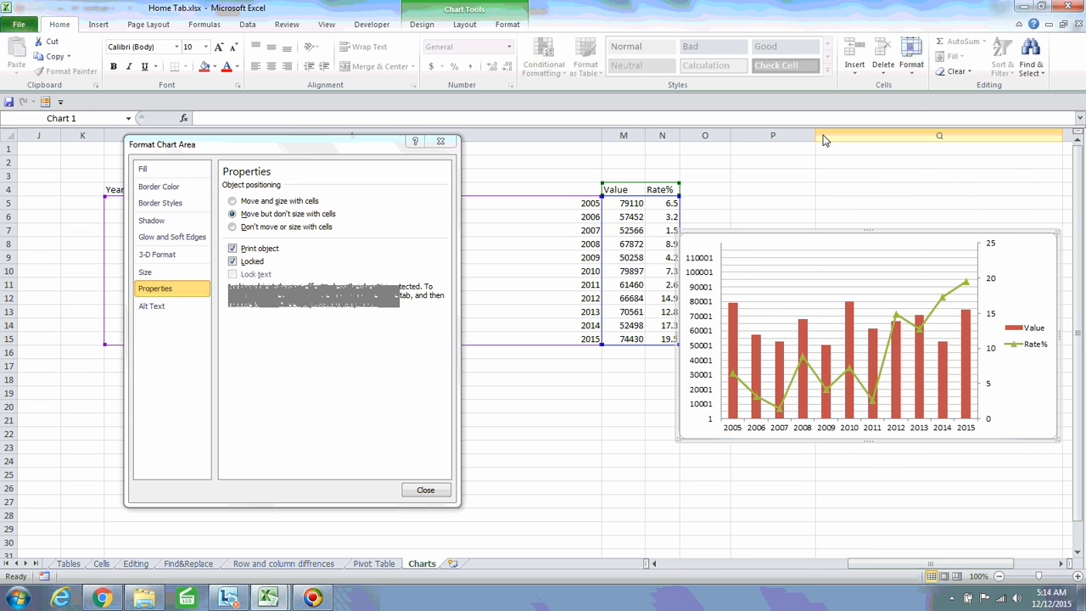
{"action": "left_click_drag", "start_coordinate": [815, 136], "coordinate": [1038, 135]}
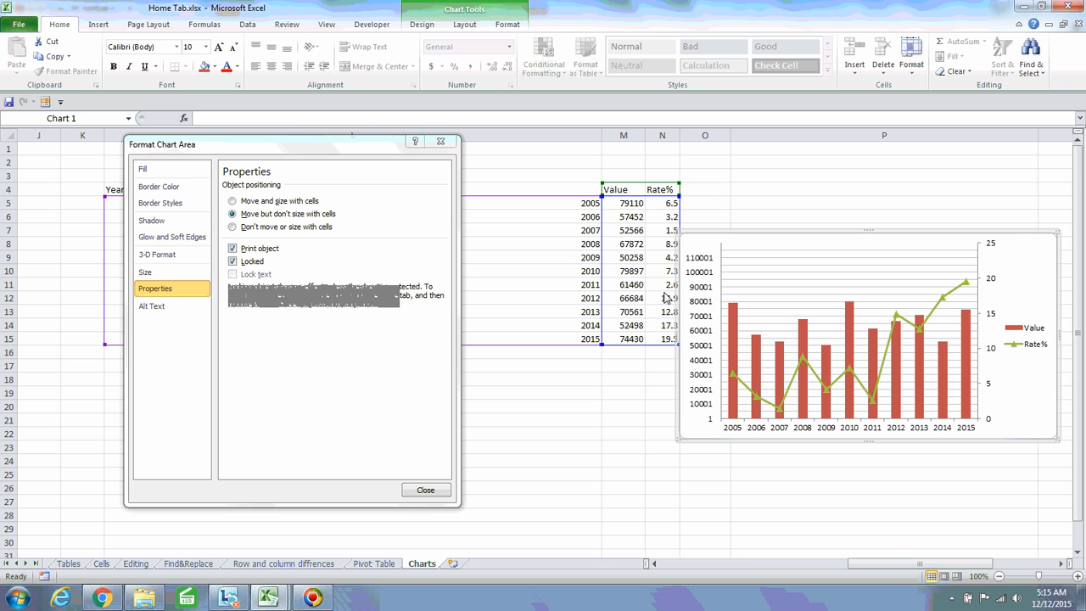
Undo the column P widening and switch the chart to 'Don't move or size with cells'
{"action": "left_click", "coordinate": [765, 206]}
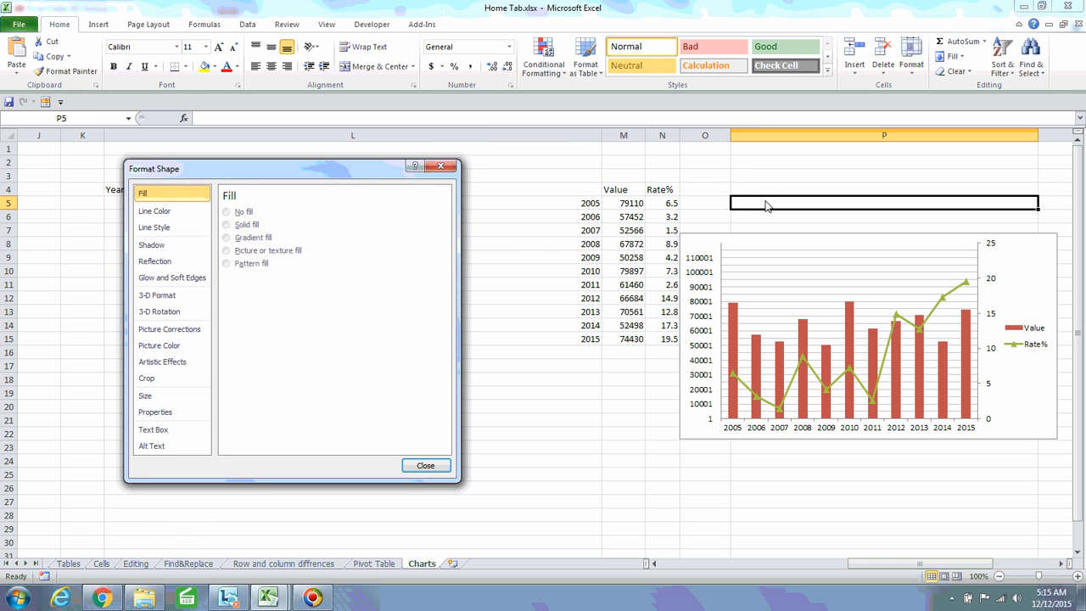
{"action": "left_click", "coordinate": [725, 180]}
{"action": "key", "text": "ctrl+z"}
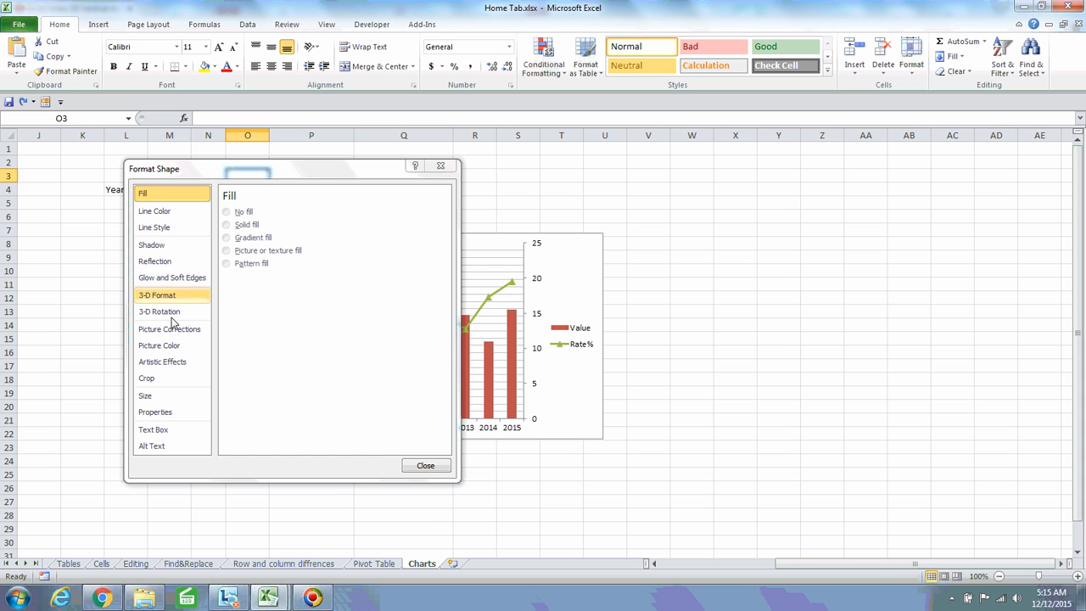
{"action": "left_click", "coordinate": [569, 263]}
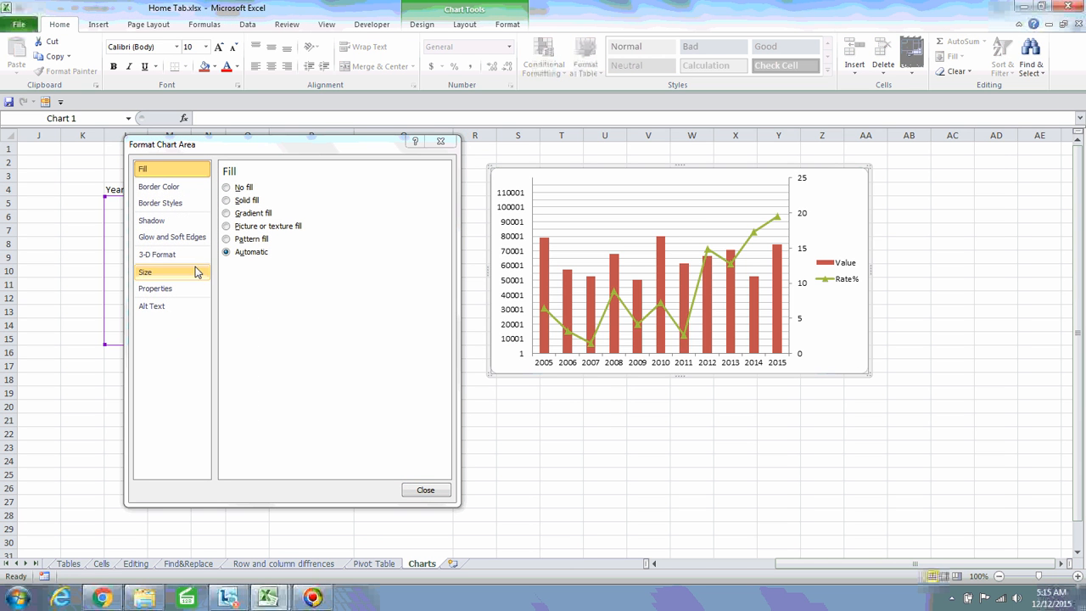
{"action": "left_click", "coordinate": [149, 288]}
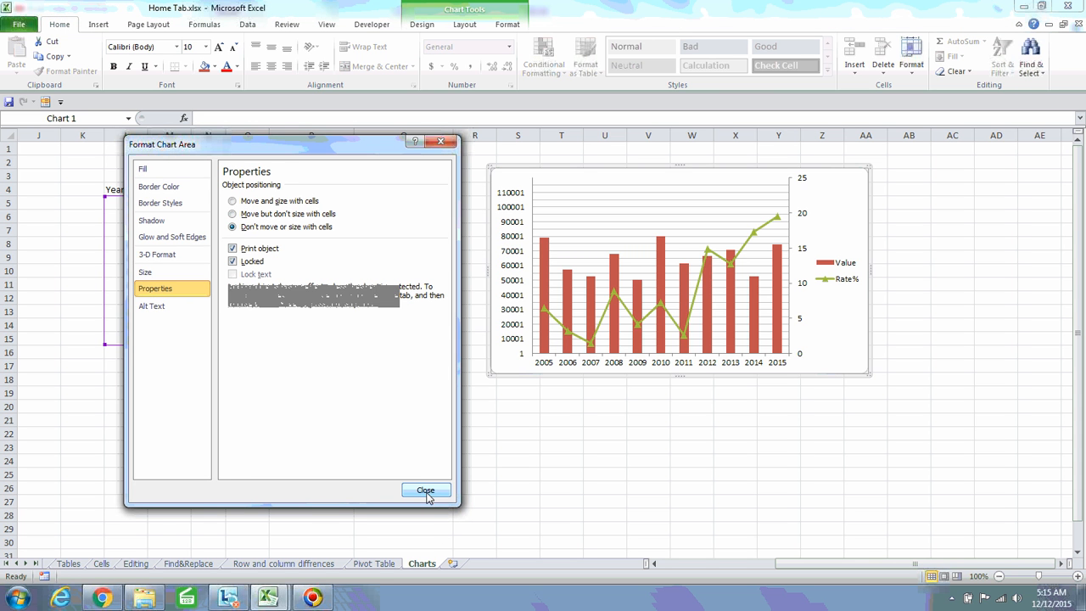
Widen columns U and Q, then narrow U, confirming the chart stays fixed in place and size
{"action": "left_click_drag", "start_coordinate": [628, 141], "coordinate": [1019, 134]}
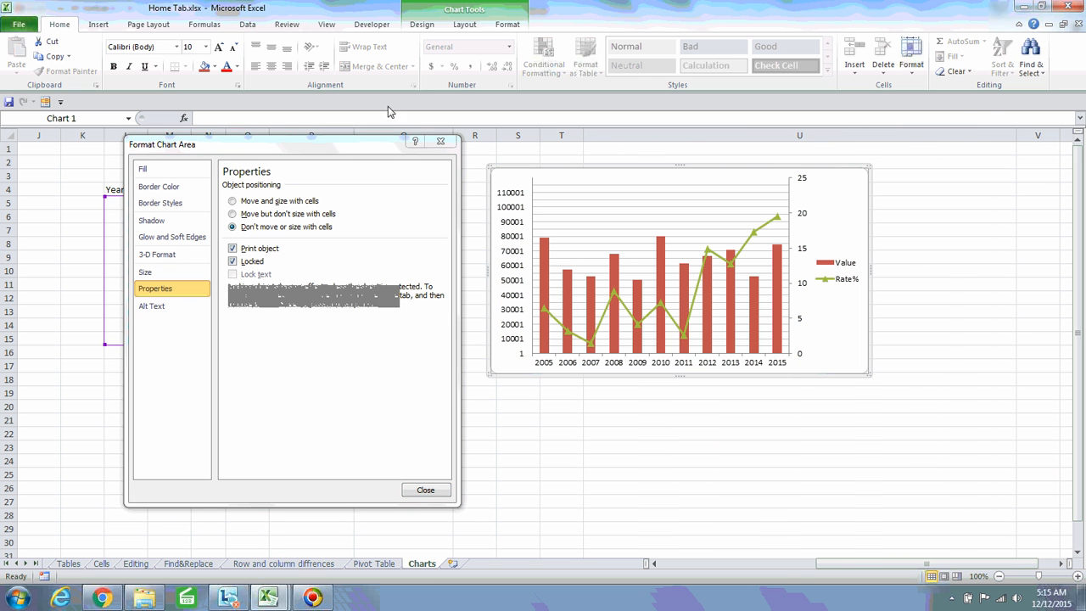
{"action": "left_click", "coordinate": [380, 151]}
{"action": "left_click_drag", "start_coordinate": [380, 150], "coordinate": [258, 125]}
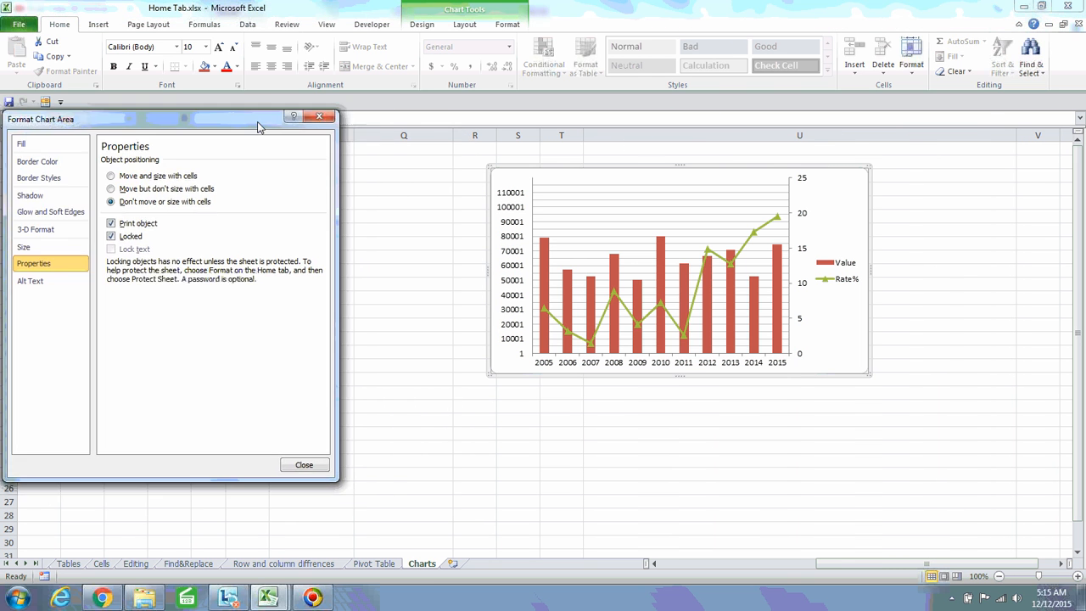
{"action": "mouse_move", "coordinate": [454, 140]}
{"action": "left_mouse_down"}
{"action": "mouse_move", "coordinate": [760, 133]}
{"action": "mouse_move", "coordinate": [1029, 150]}
{"action": "mouse_move", "coordinate": [840, 141]}
{"action": "mouse_move", "coordinate": [439, 155]}
{"action": "left_mouse_up"}
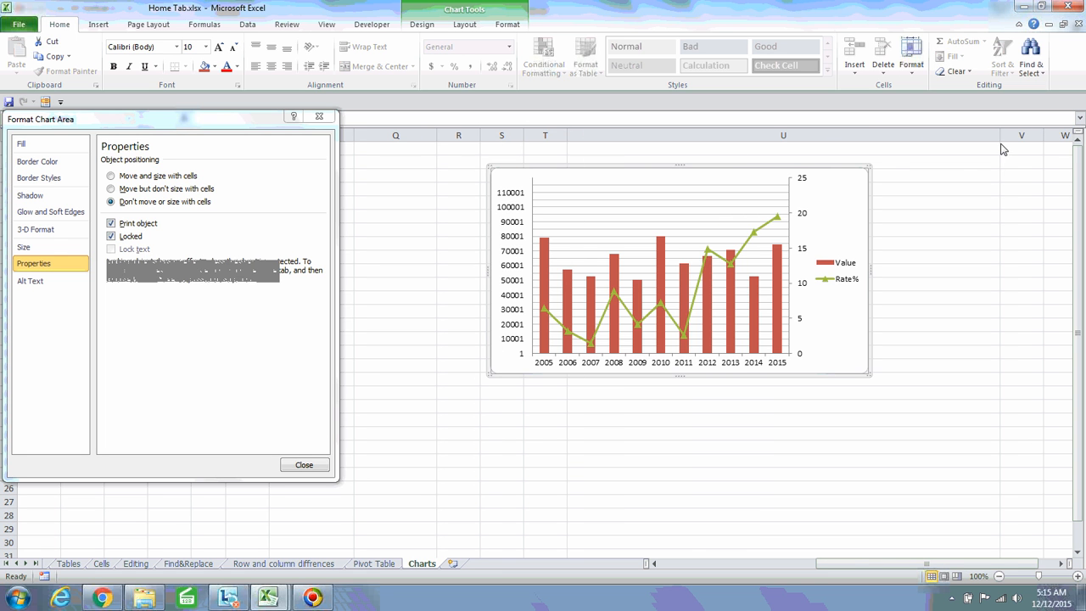
{"action": "left_click_drag", "start_coordinate": [999, 146], "coordinate": [646, 163]}
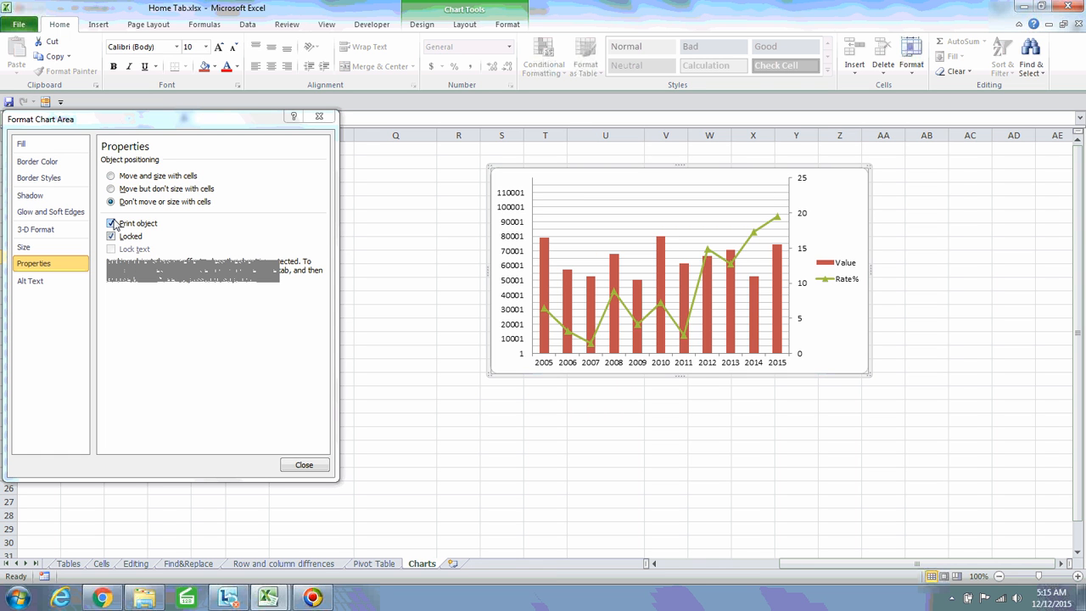
Show the chart's Alt Text settings and place the cursor in the Title field
{"action": "left_click", "coordinate": [54, 290]}
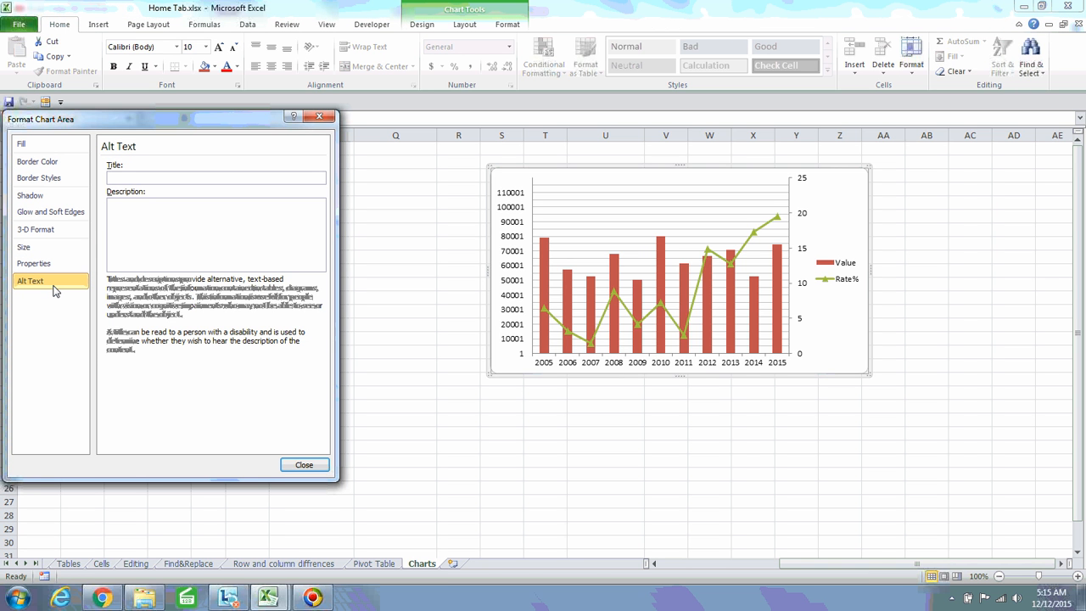
{"action": "left_click", "coordinate": [161, 177]}
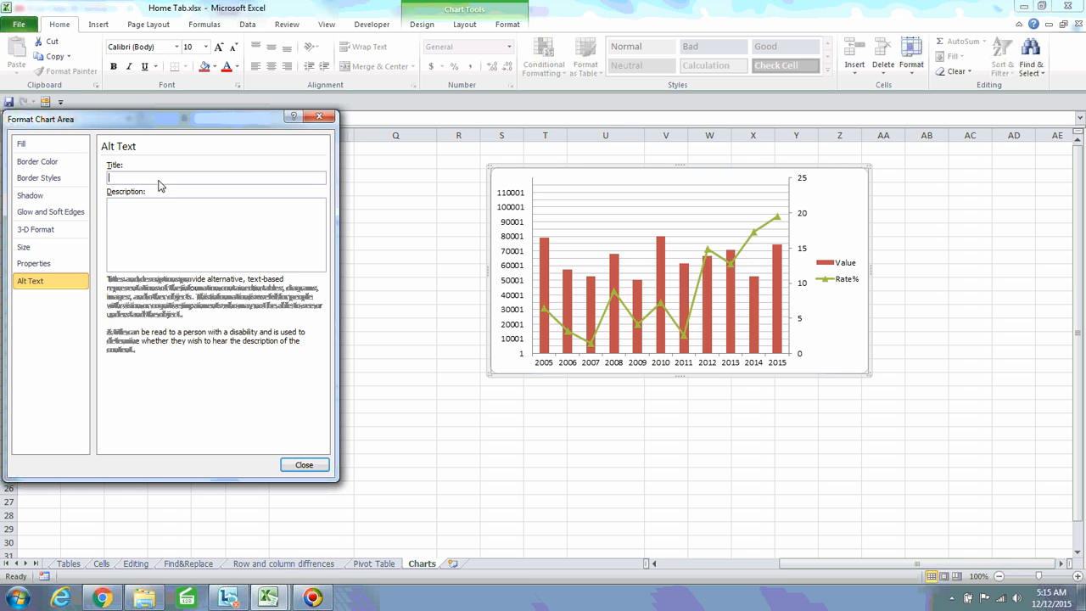